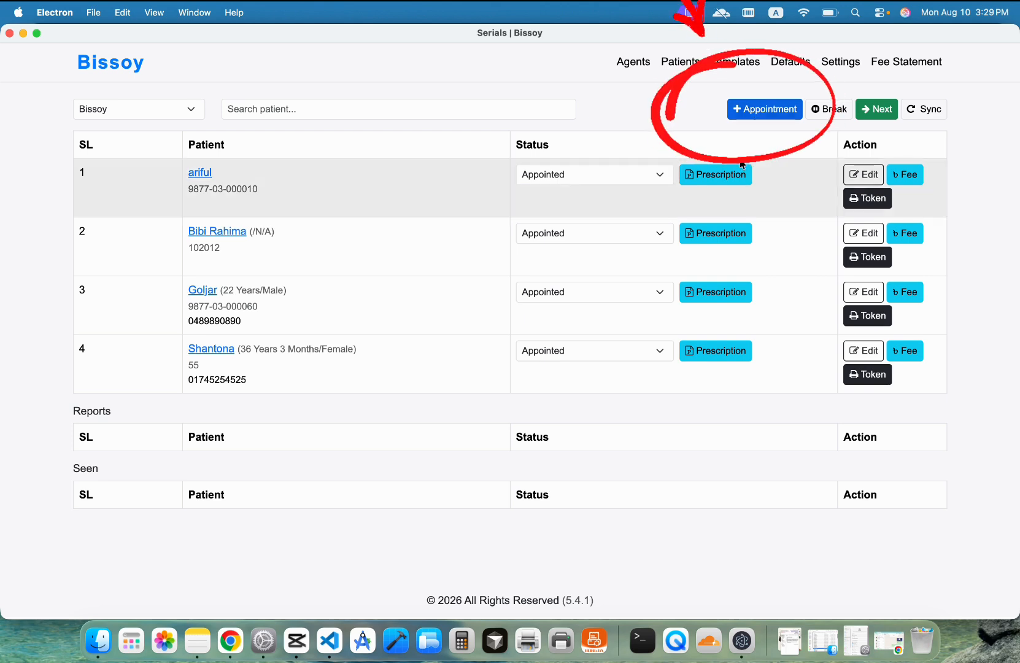
Step: Start a new appointment and enter the patient's phone number and full name
left_click(764, 115)
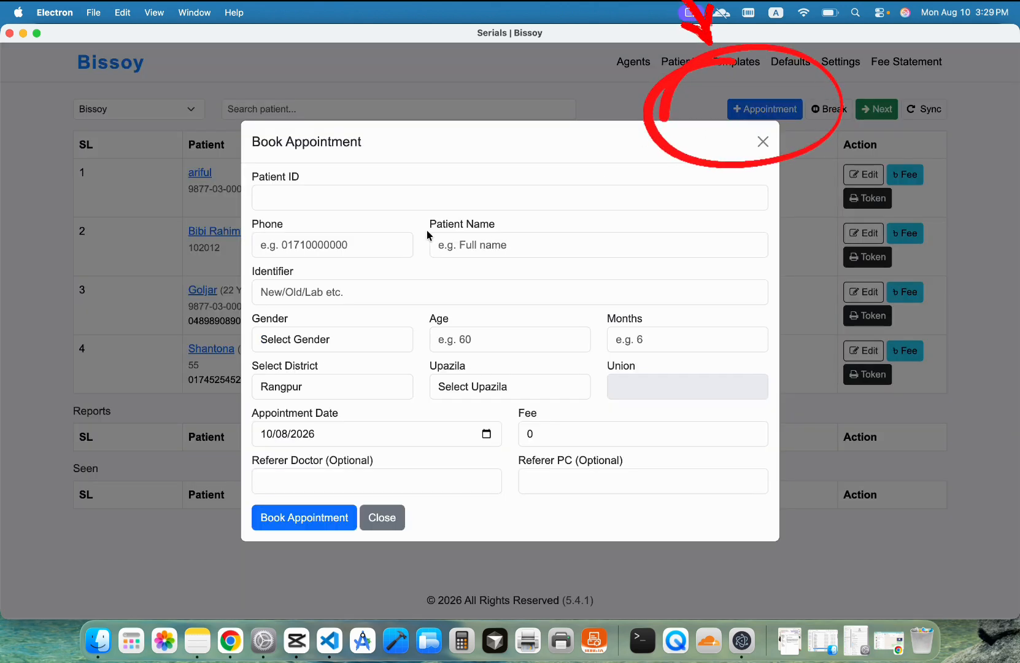
left_click(340, 248)
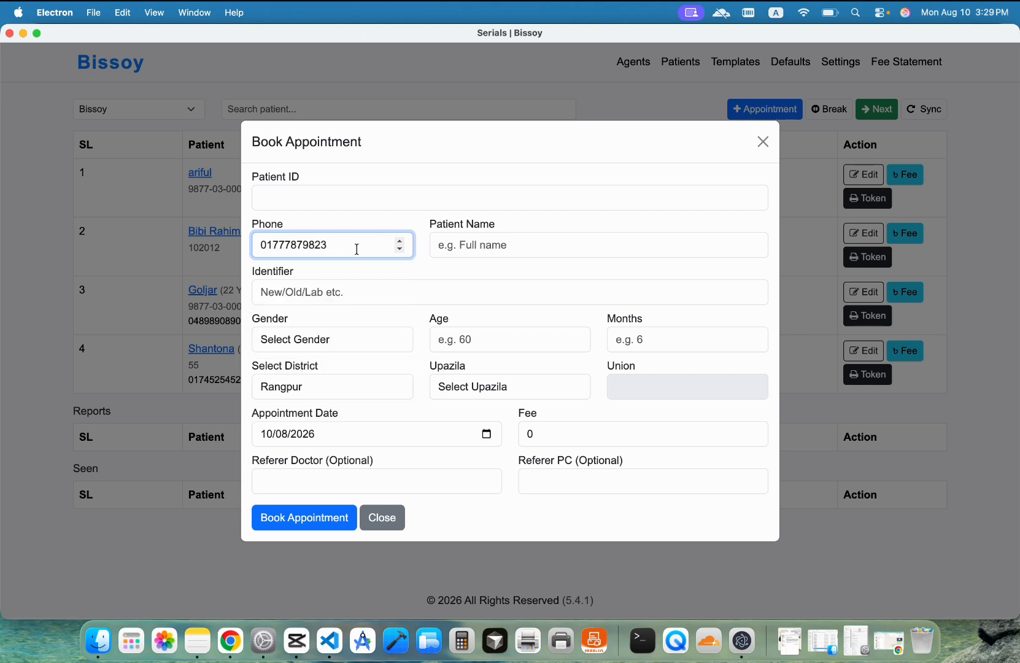
left_click(481, 246)
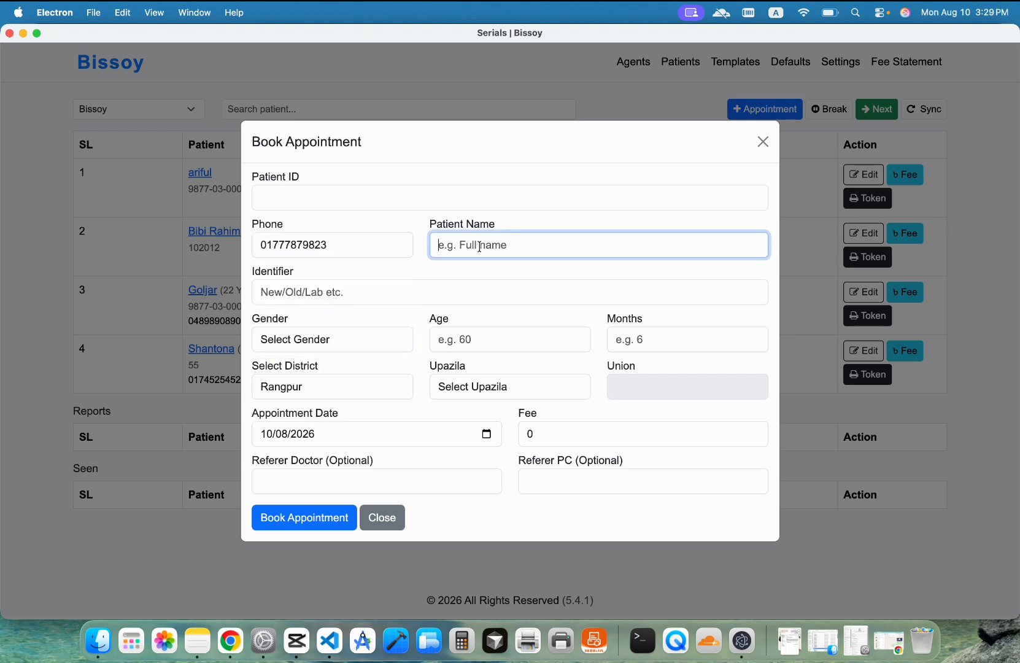
Step: Set the patient's gender to Male and age to 31, then book the appointment
left_click(284, 348)
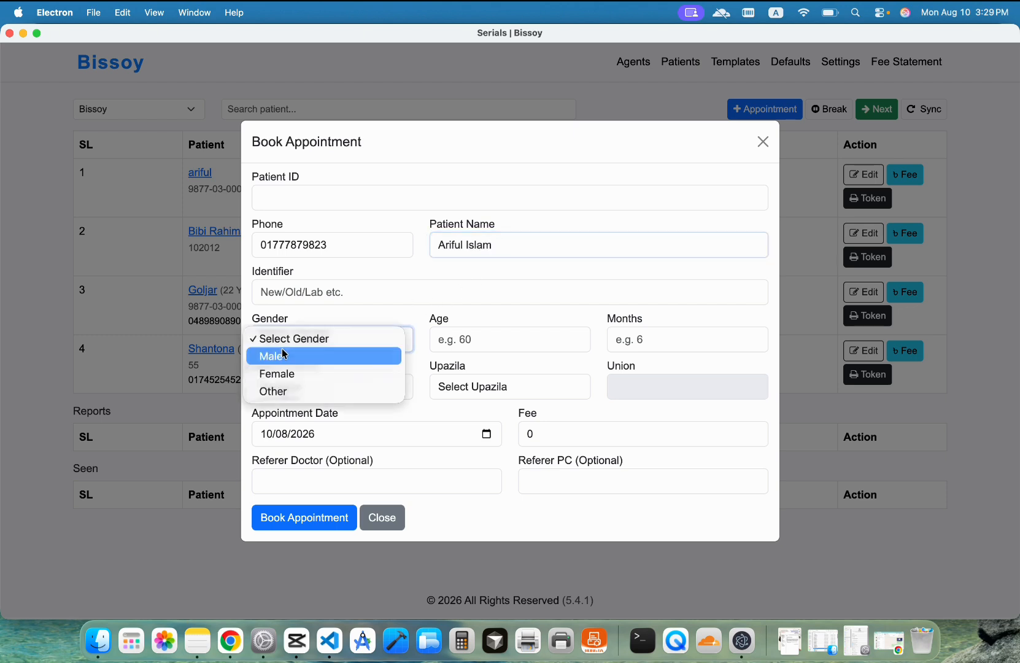
left_click(286, 360)
left_click(478, 342)
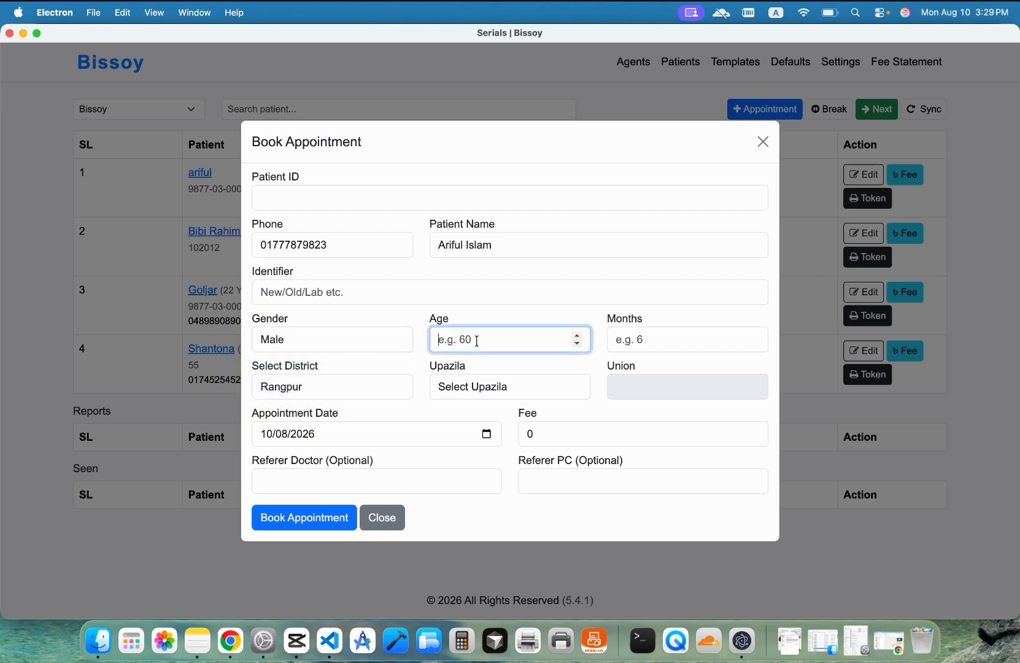
type("31")
left_click(303, 522)
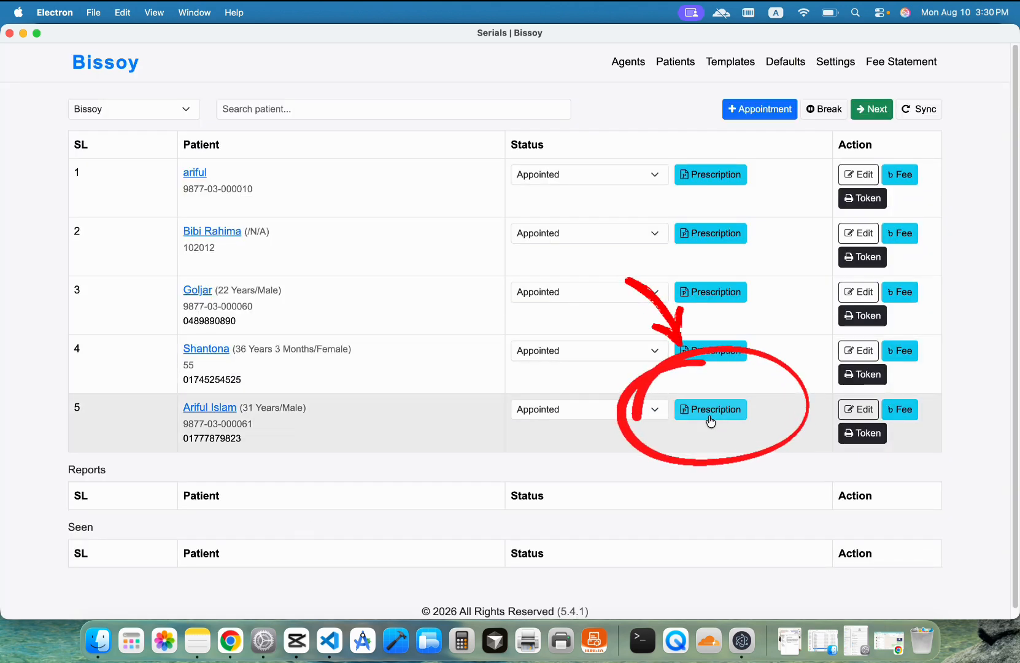
Step: Open row 5's prescription and add the complaint Fever with a 7 day duration
left_click(710, 419)
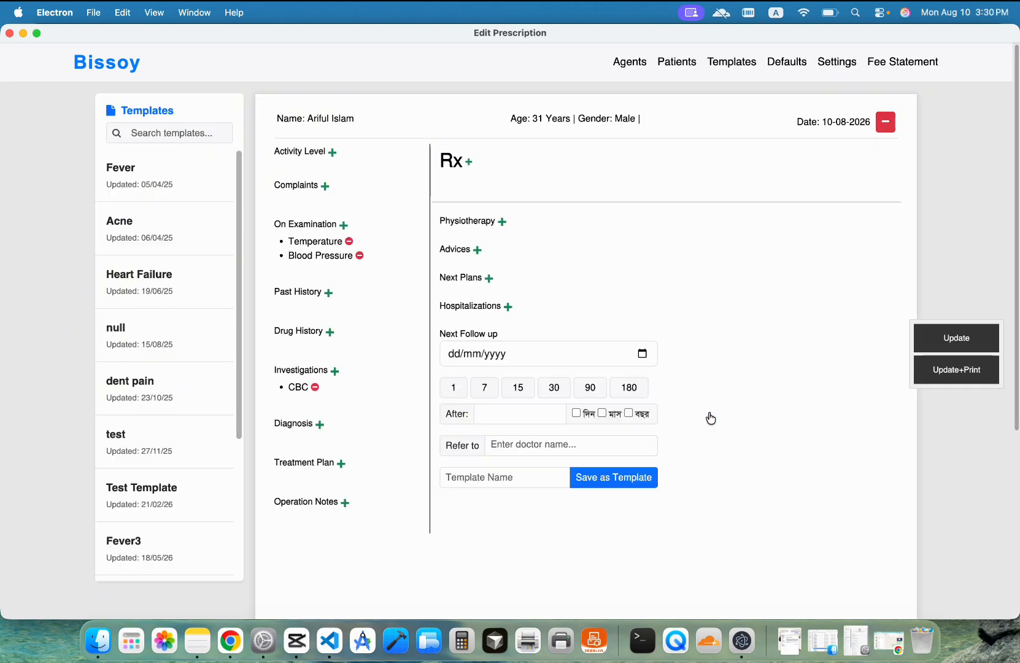
left_click(322, 191)
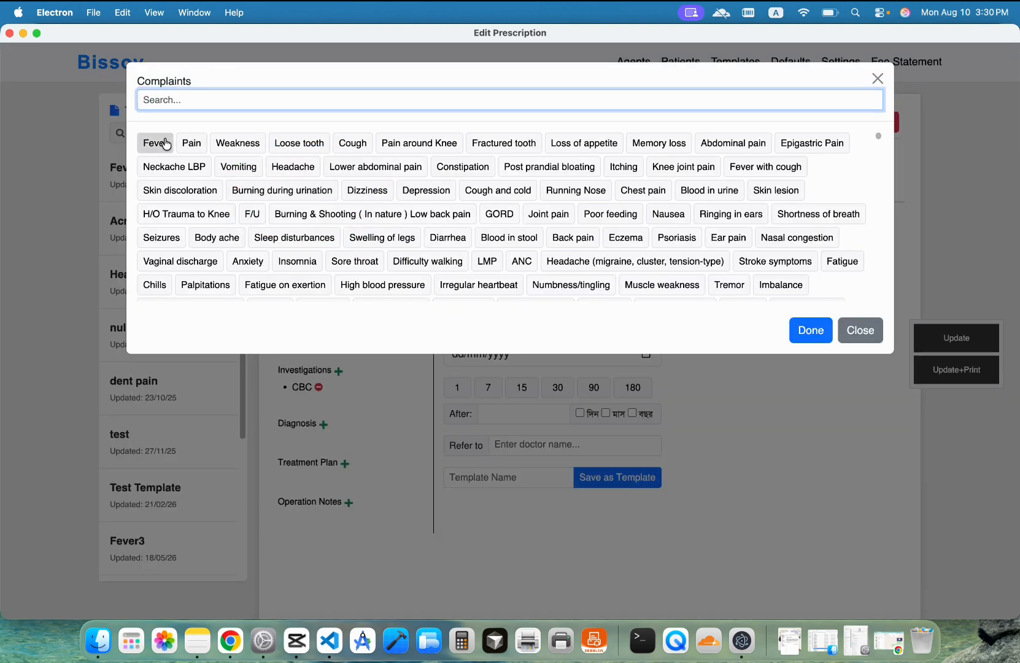
left_click(165, 143)
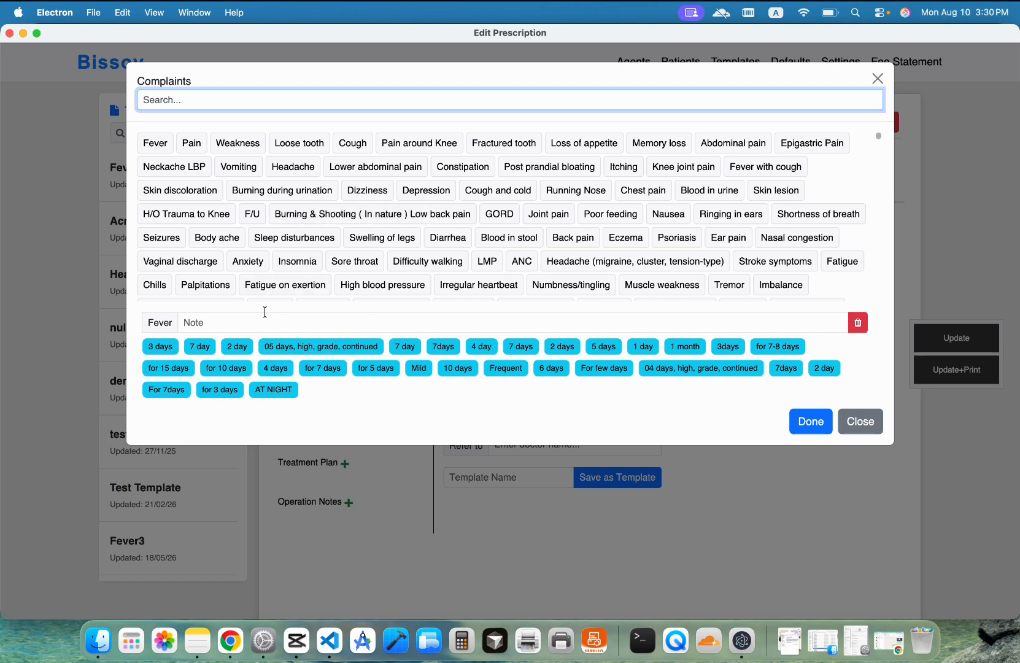
left_click(406, 348)
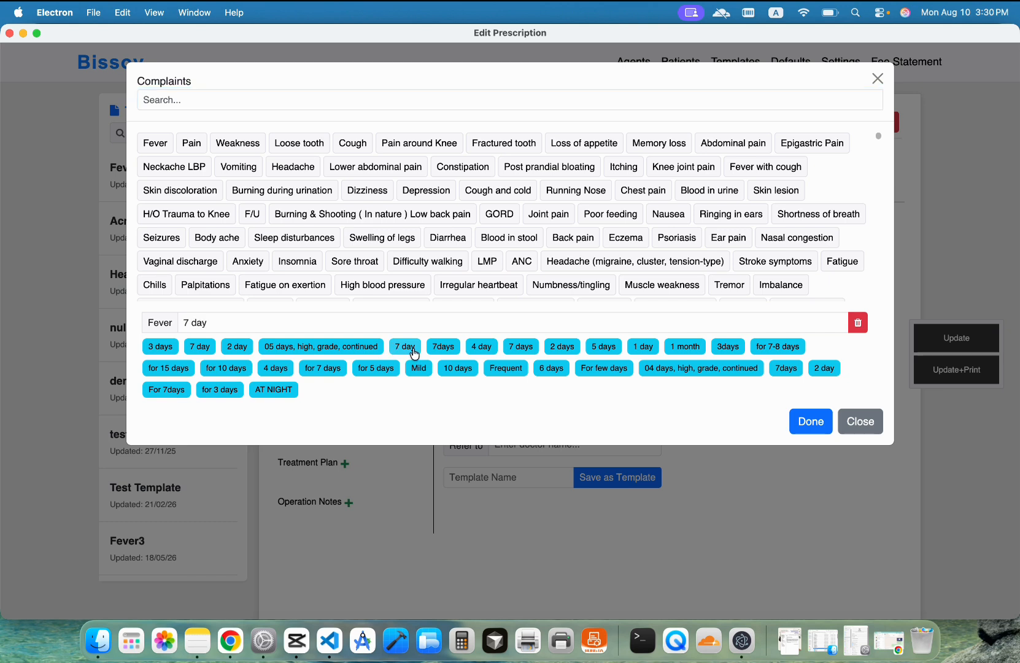
left_click(275, 103)
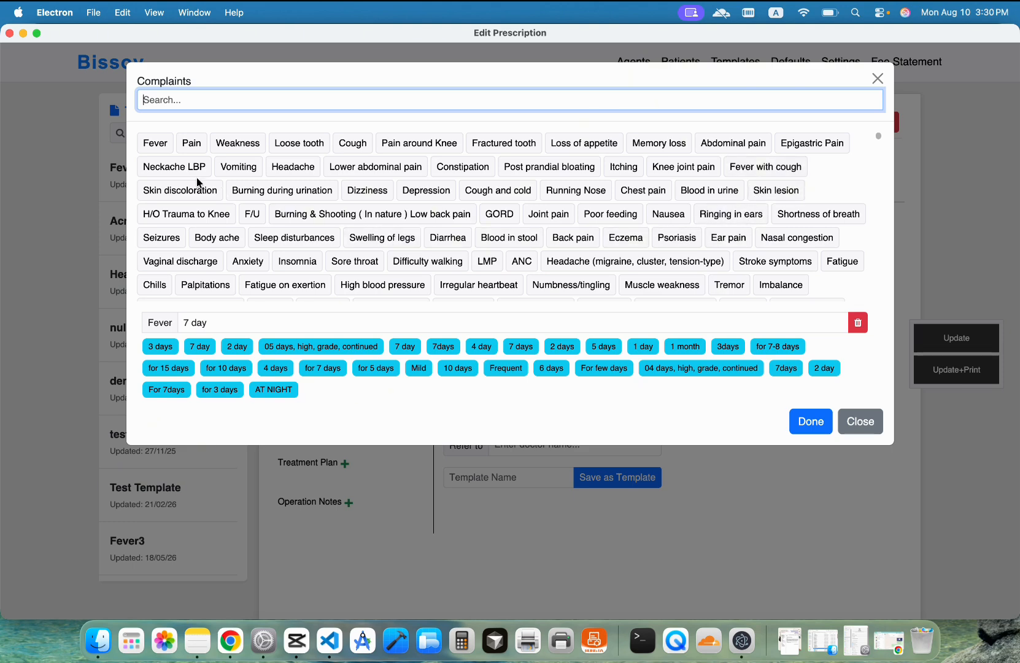
Step: Search 'd', add Diarrhea with the note '7 Days', and confirm the complaints
type("d")
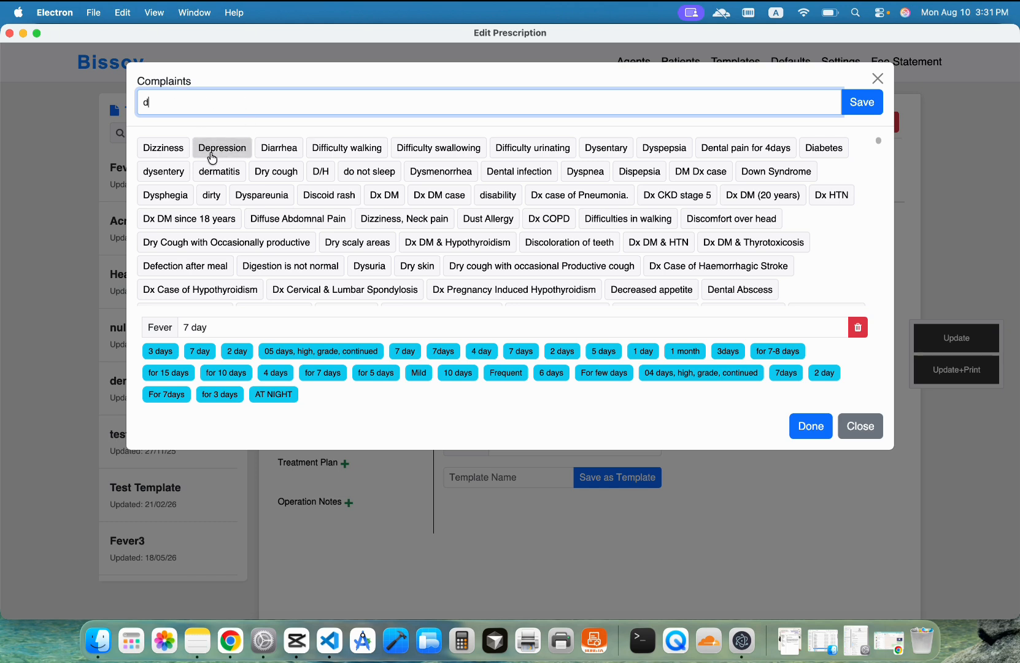
left_click(270, 154)
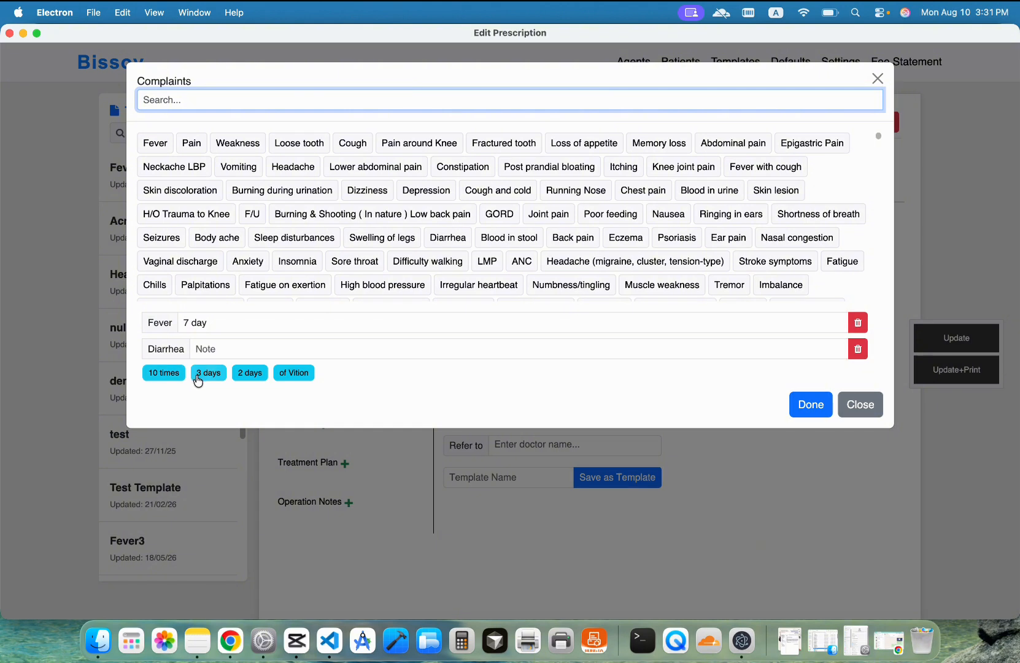
left_click(257, 349)
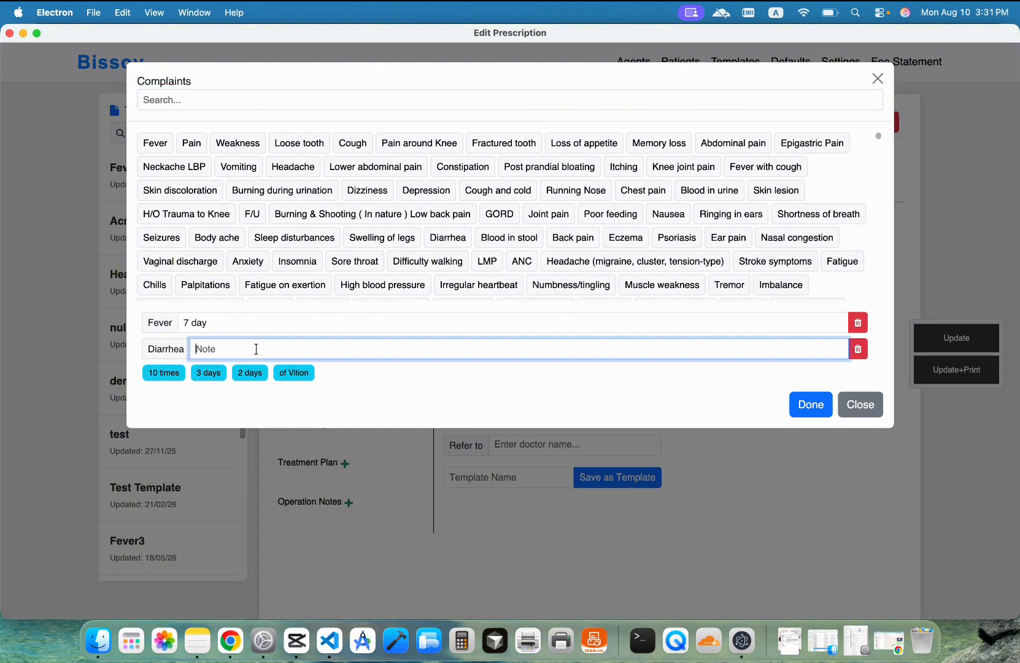
type("7 Days")
left_click(815, 404)
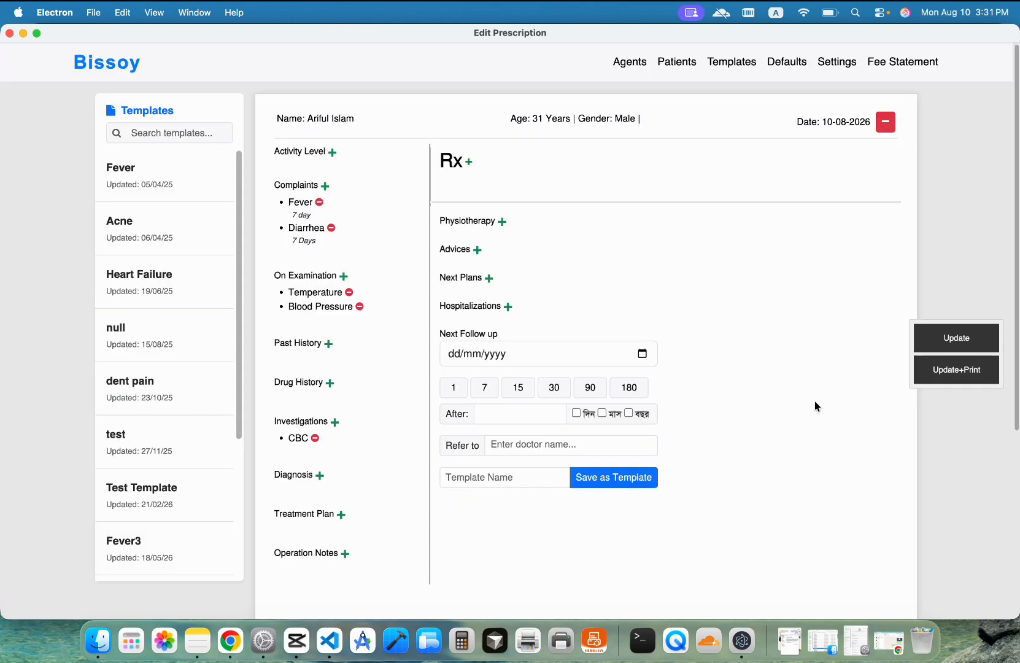
Step: Under On Examination, set Temperature to Normal and Blood Pressure to 120/80 mmhg
left_click(319, 280)
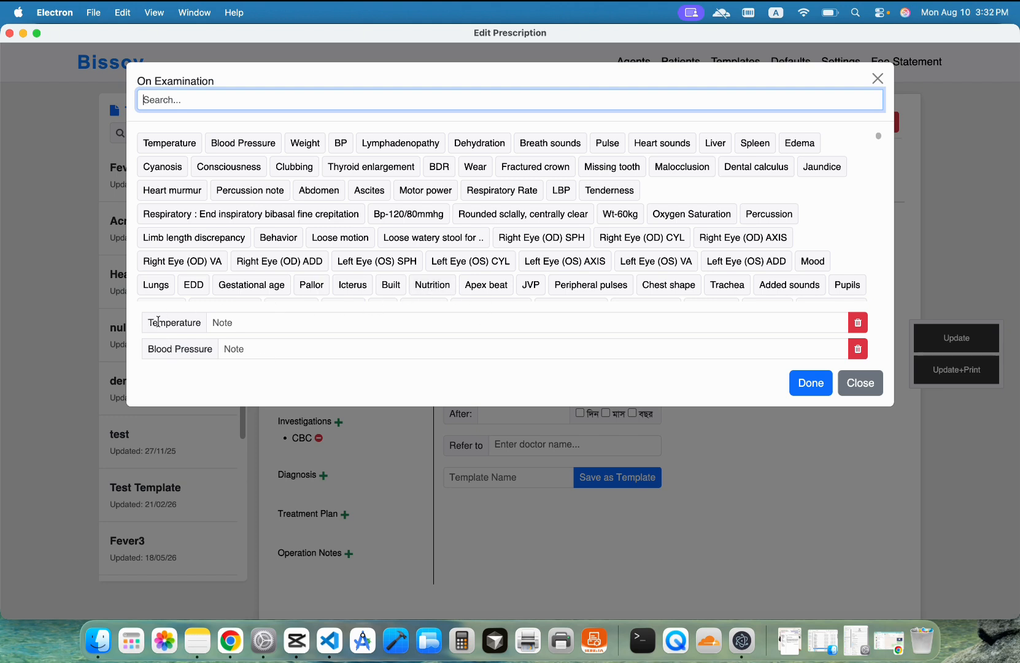
left_click(235, 323)
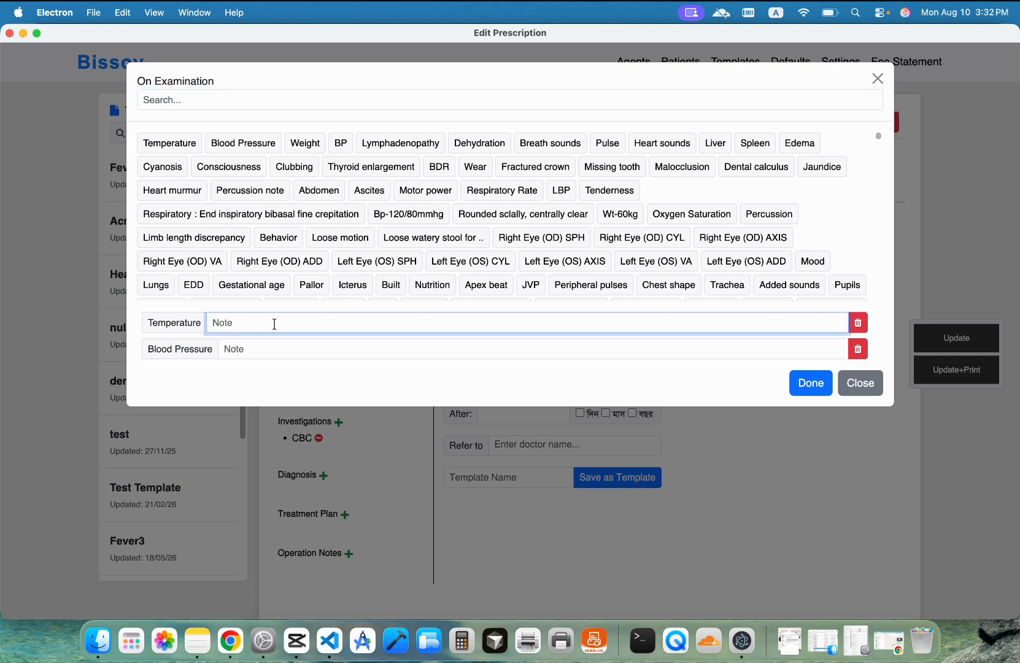
left_click(161, 324)
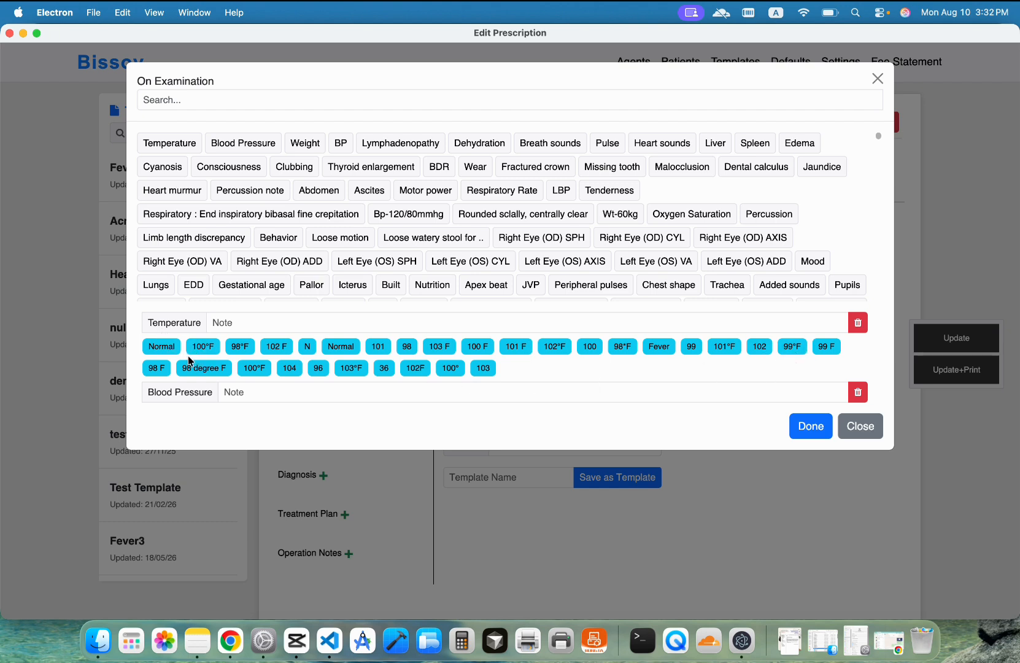
left_click(162, 348)
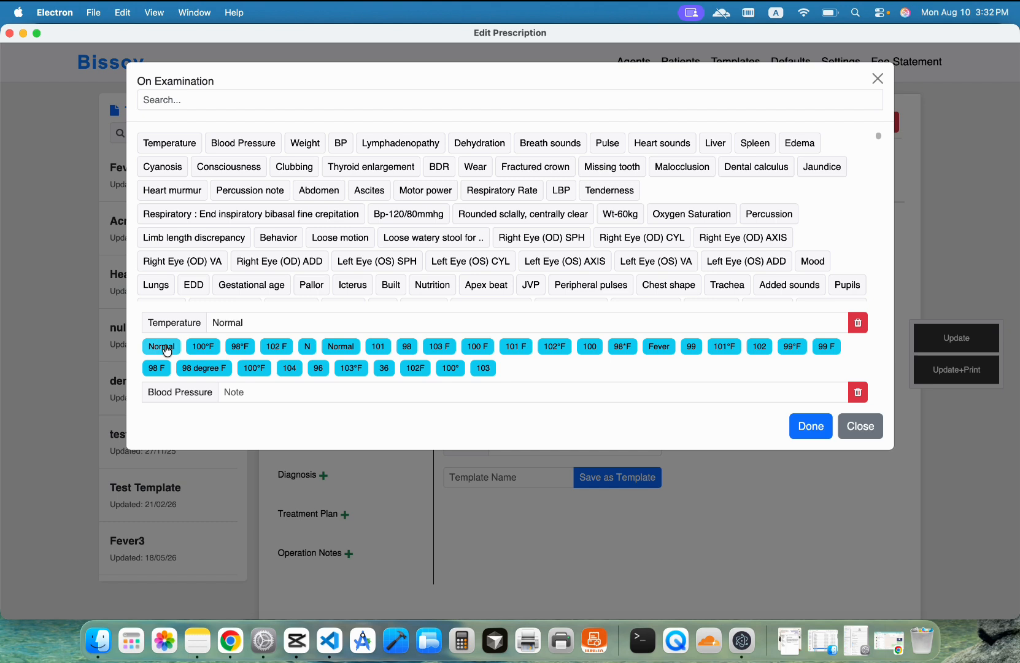
left_click(163, 392)
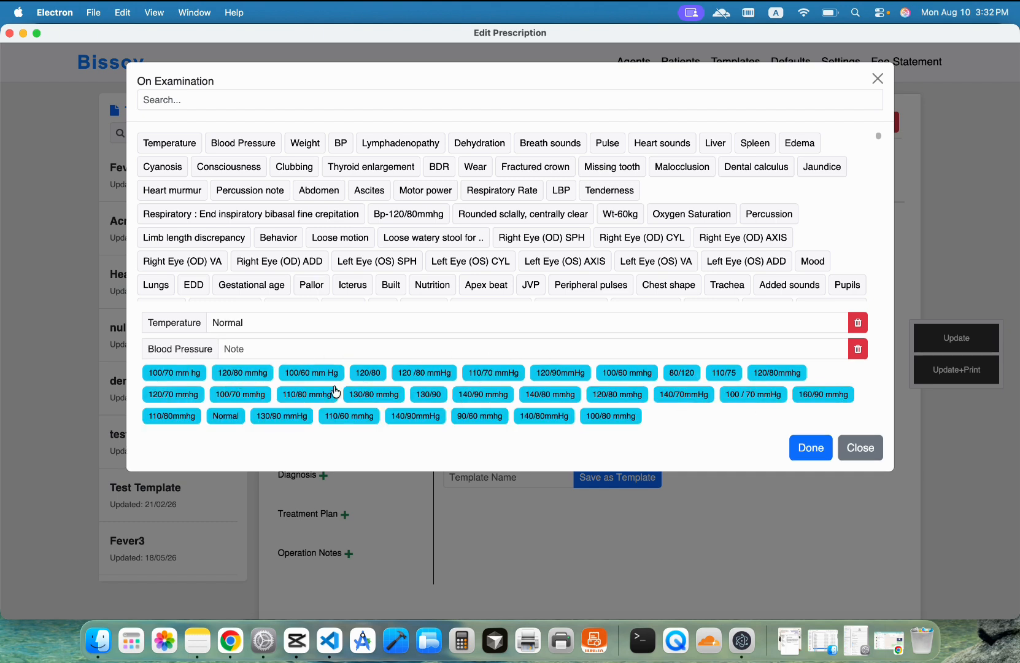
left_click(246, 374)
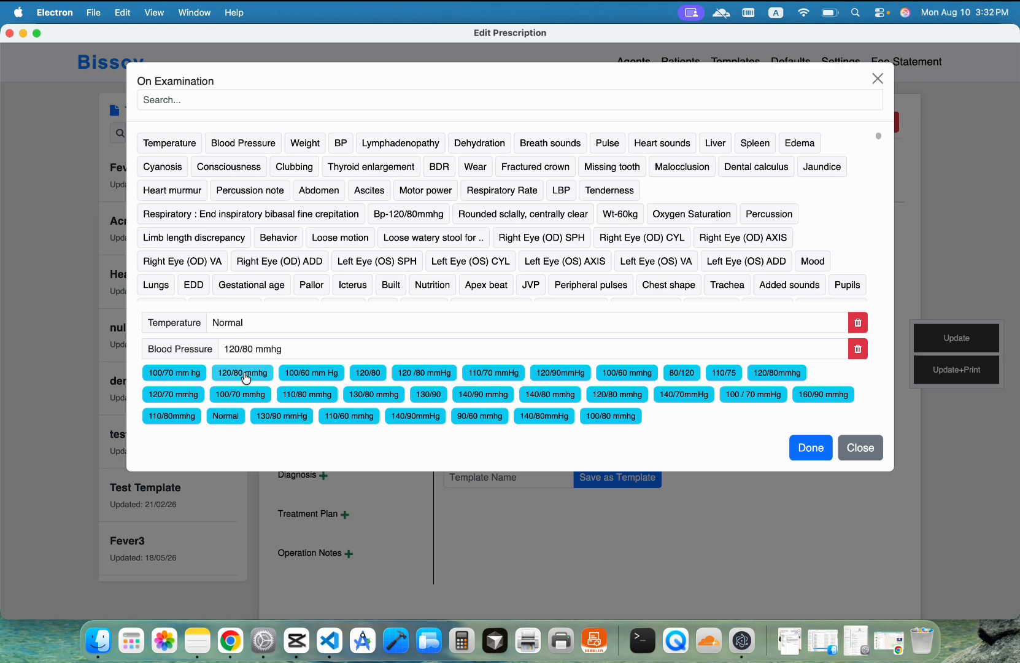
left_click(810, 448)
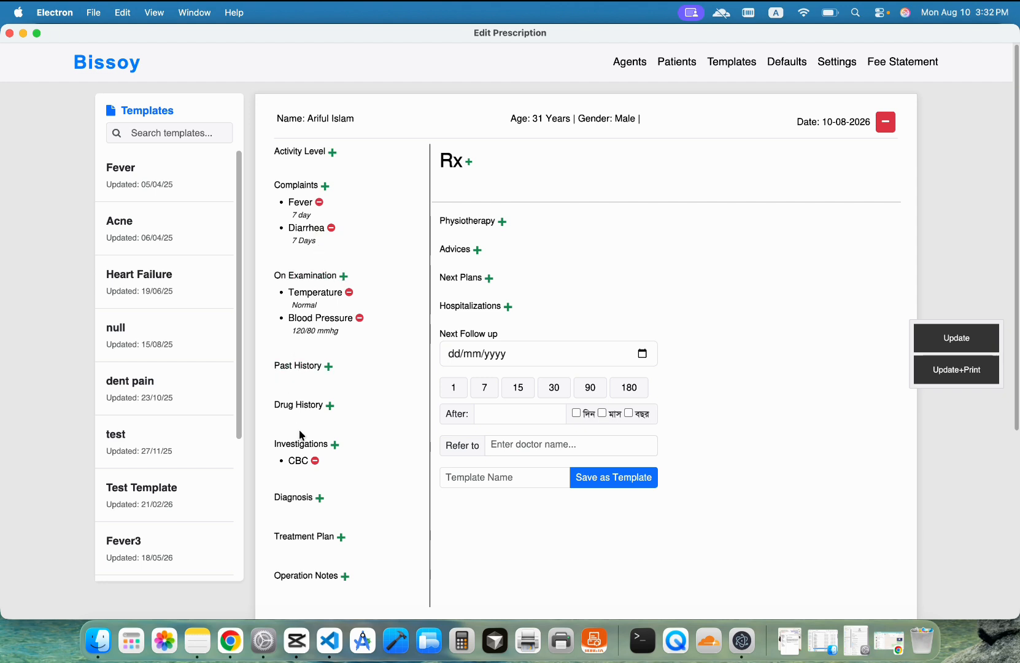
scroll(318, 491, "down", 2)
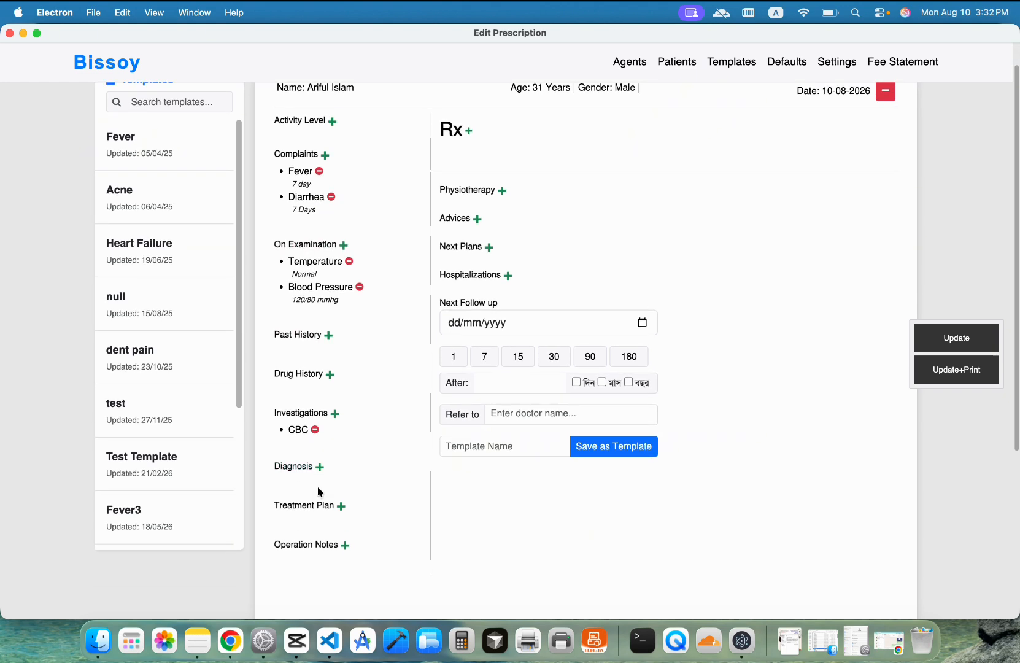
left_click(331, 337)
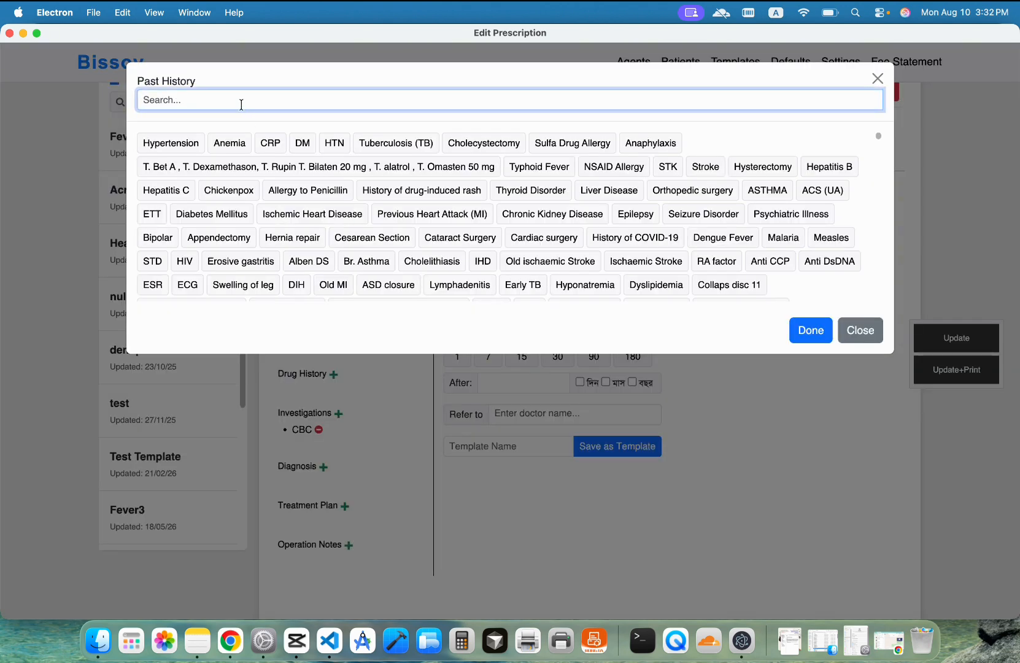
type("fdvs idfie fvp")
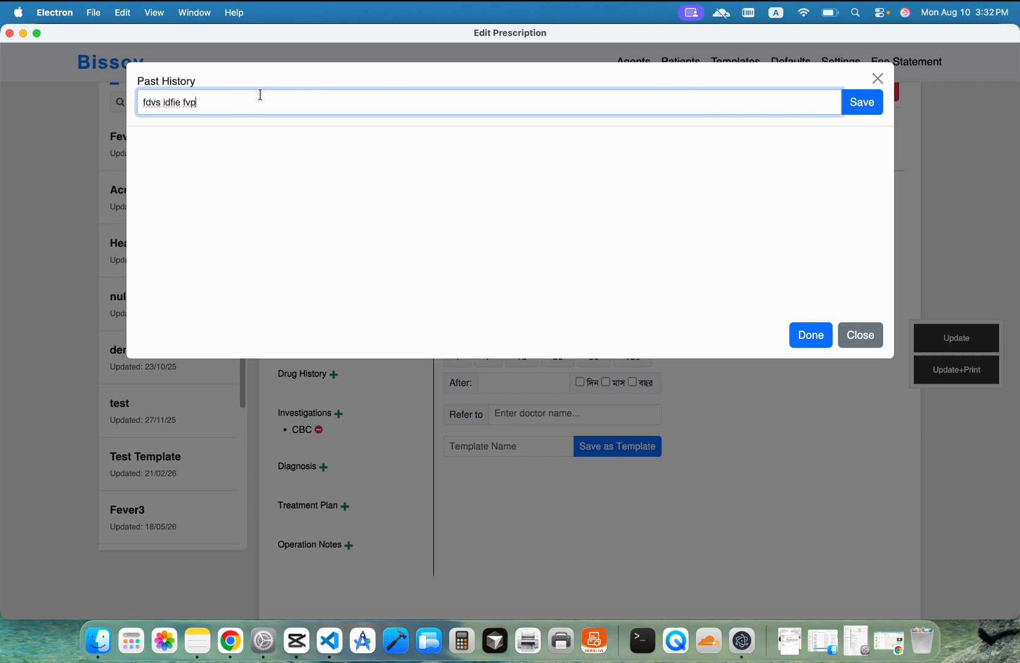
left_click_drag(256, 95, 46, 95)
key("BackSpace")
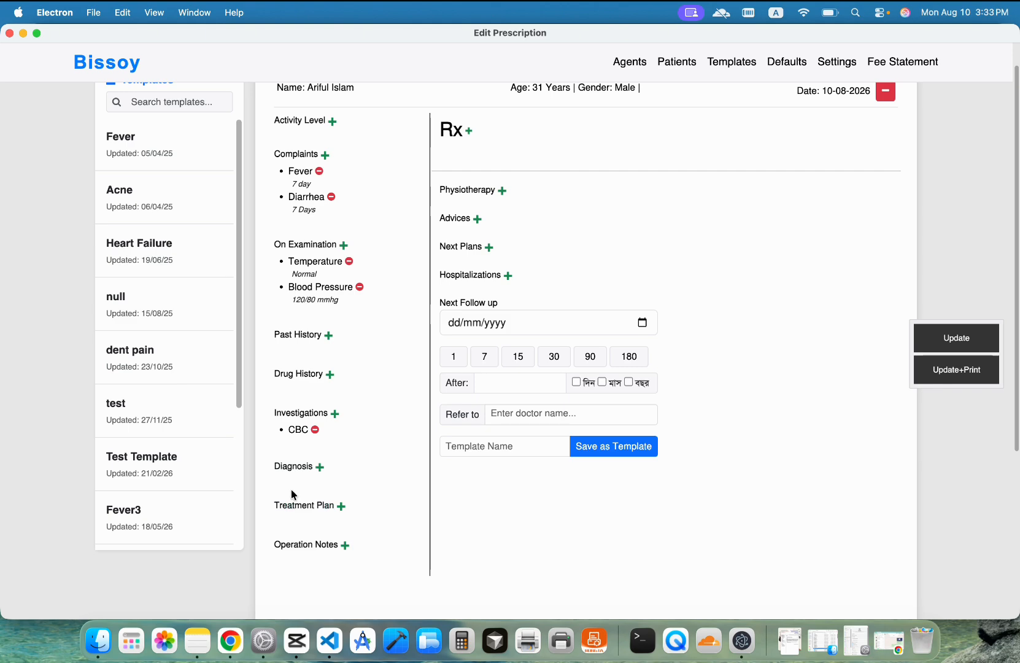
Step: Search 'bislol' and 'na' to add Bislol 2.5 mg and Napa 500 mg, plus common drug Rivotril 0.25 mg
left_click(465, 132)
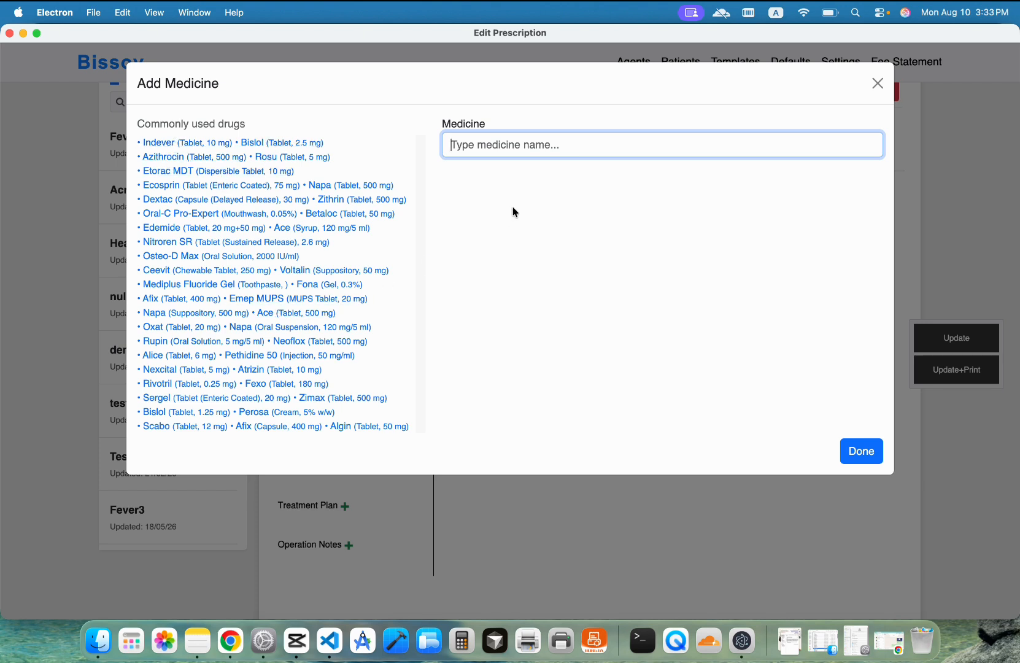
type("b")
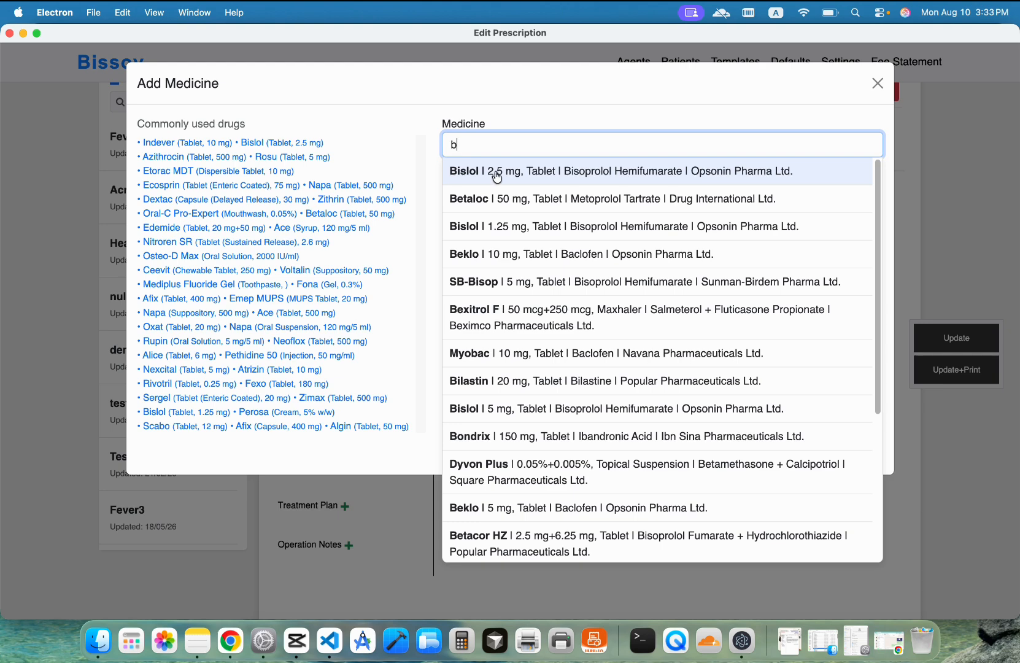
type("il")
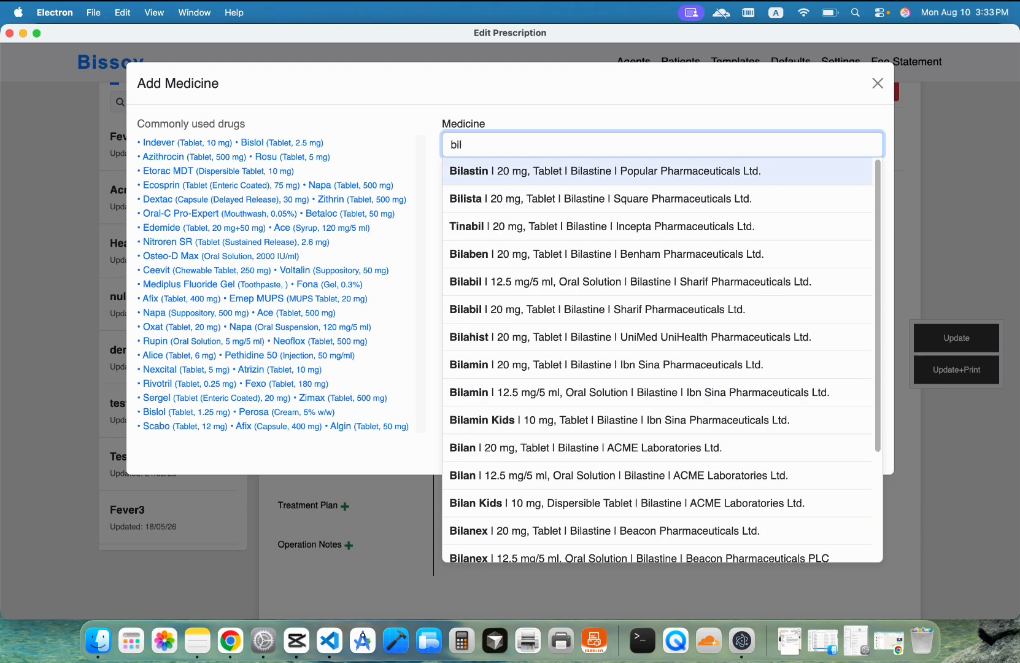
key("BackSpace")
type("sl")
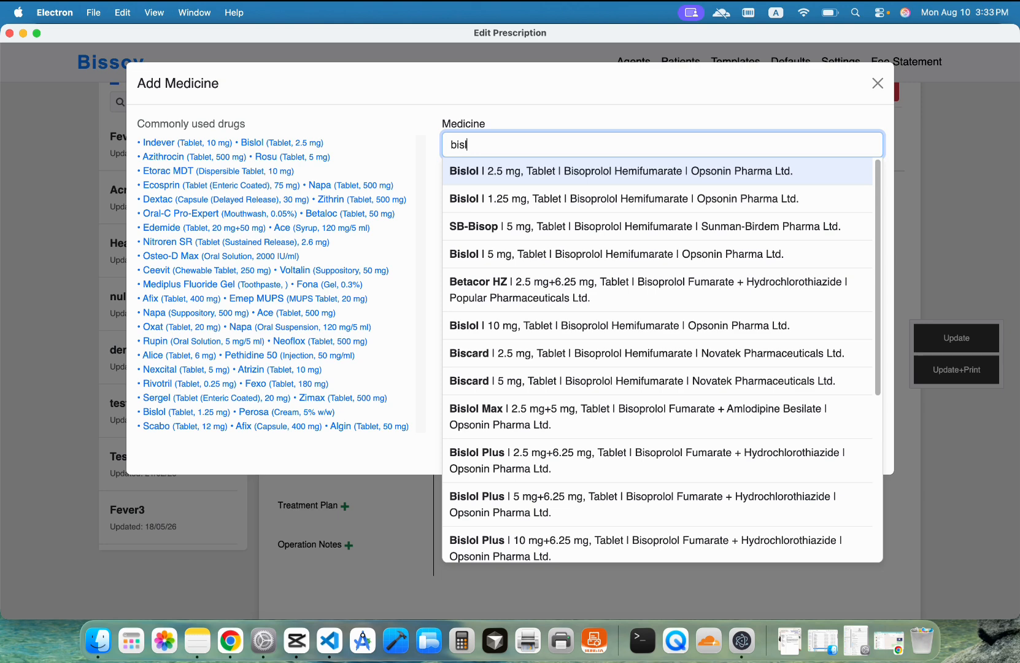
type("ol")
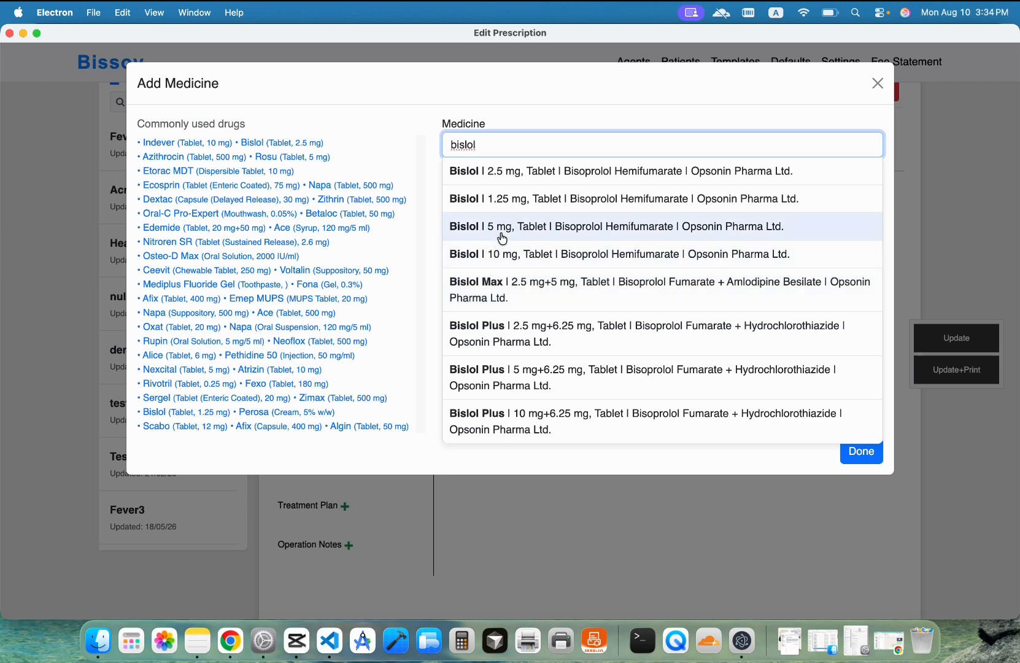
left_click(503, 173)
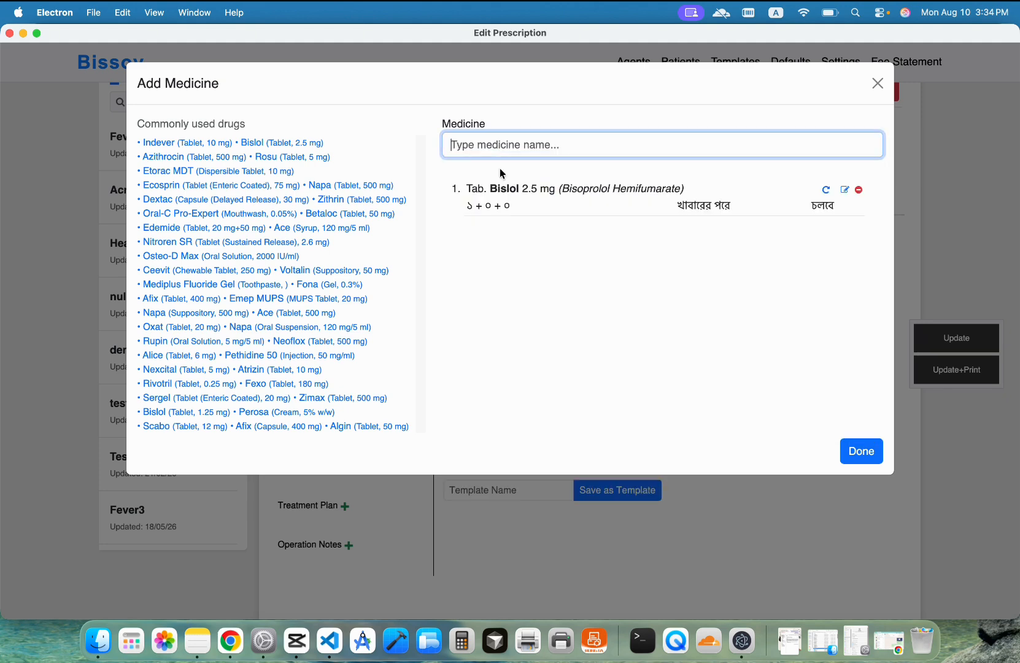
type("na")
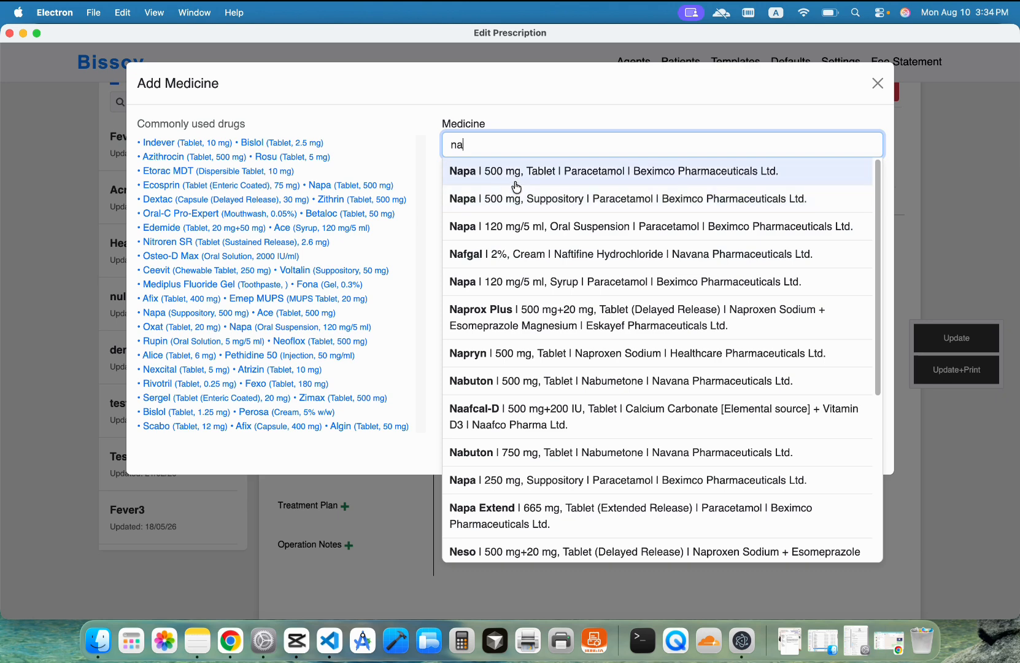
left_click(516, 185)
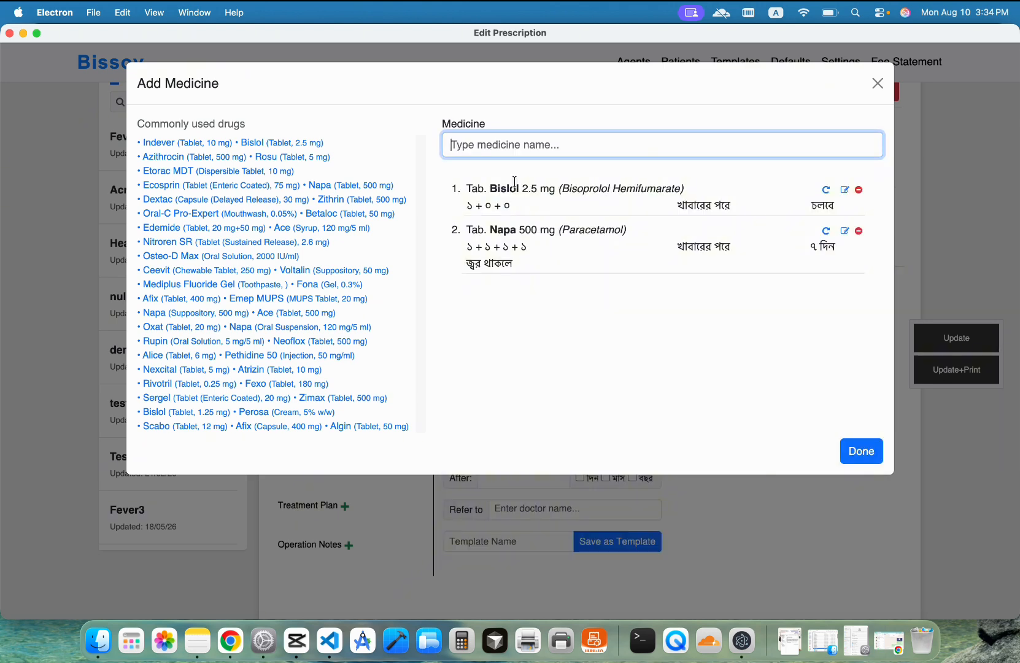
left_click(167, 388)
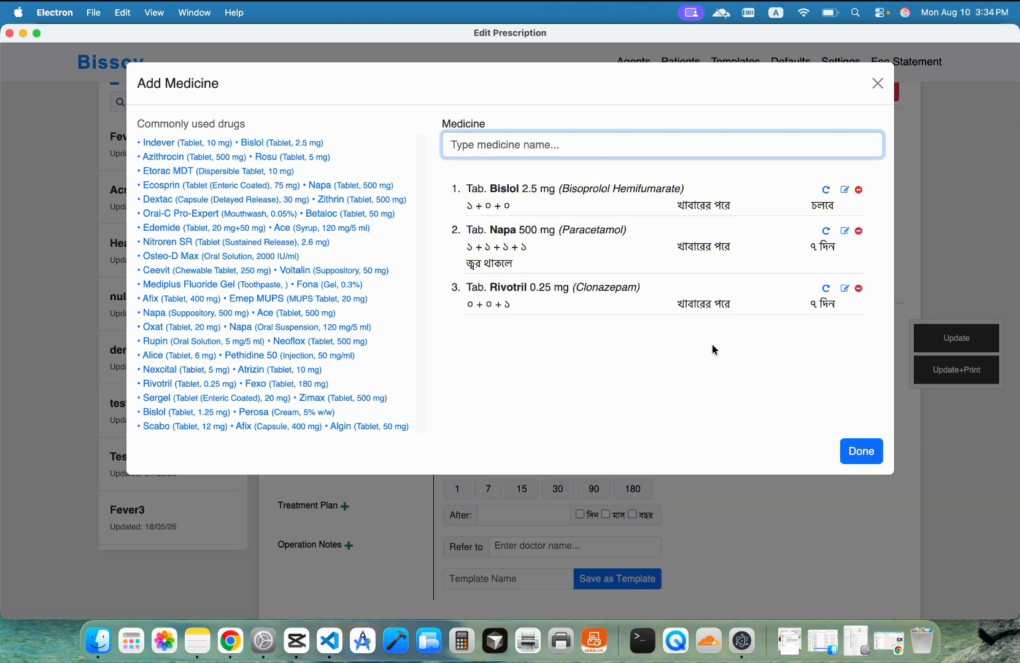
left_click(864, 459)
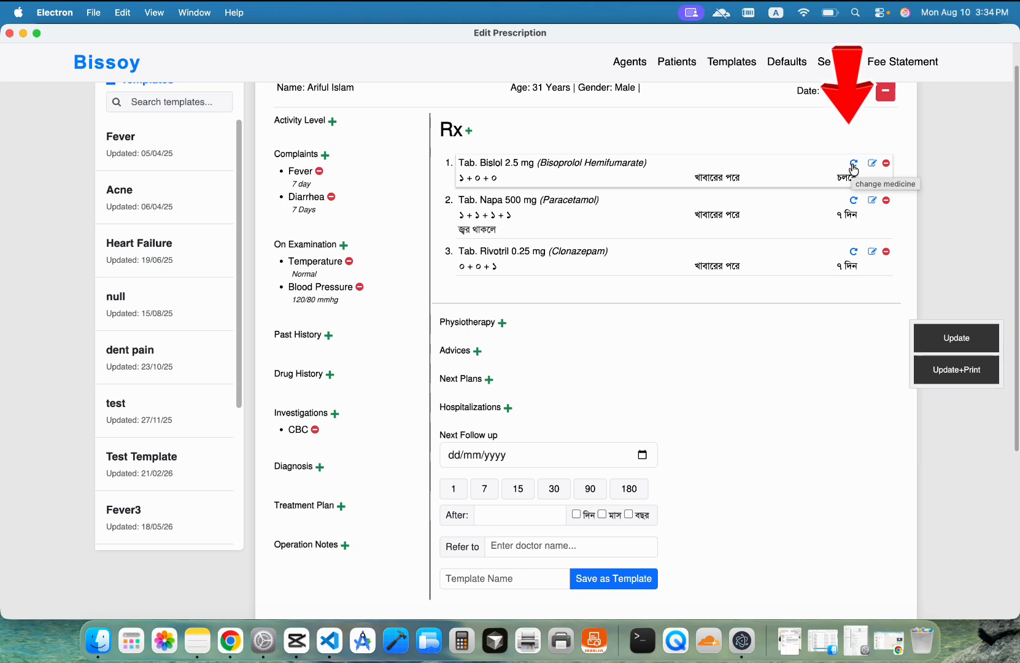
Step: Replace Bislol with Ancor 2.5 mg and Napa with Ace 500 mg
left_click(853, 166)
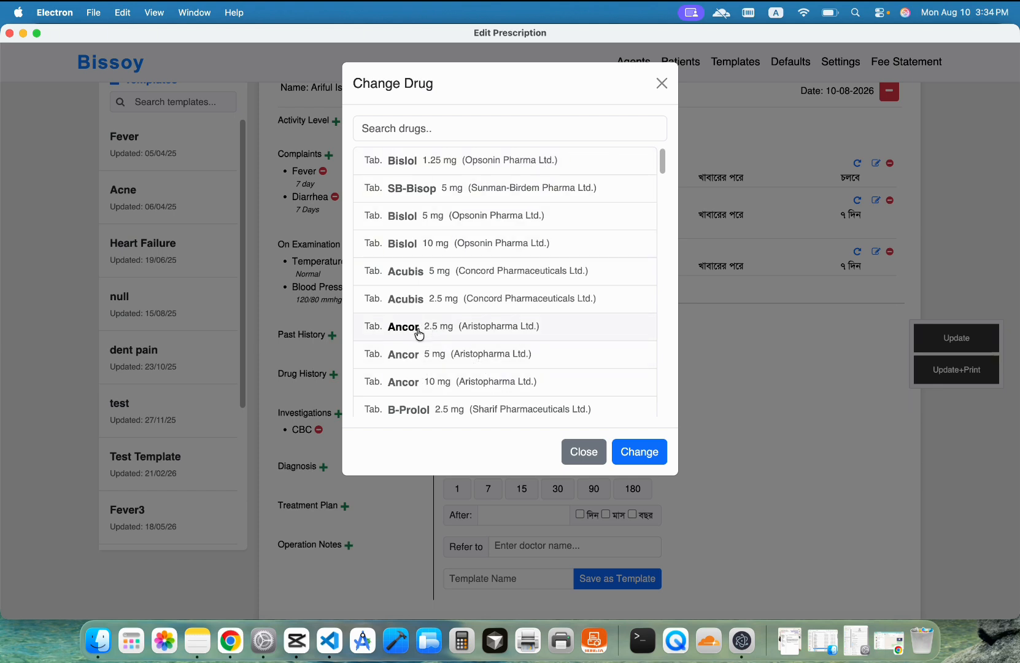
left_click(512, 329)
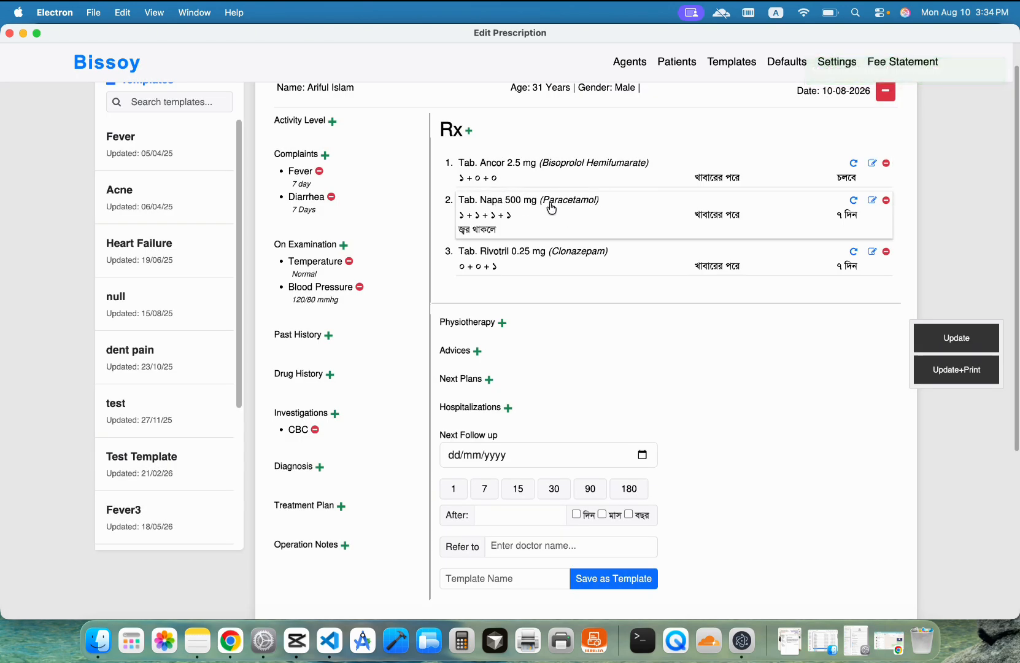
left_click(857, 200)
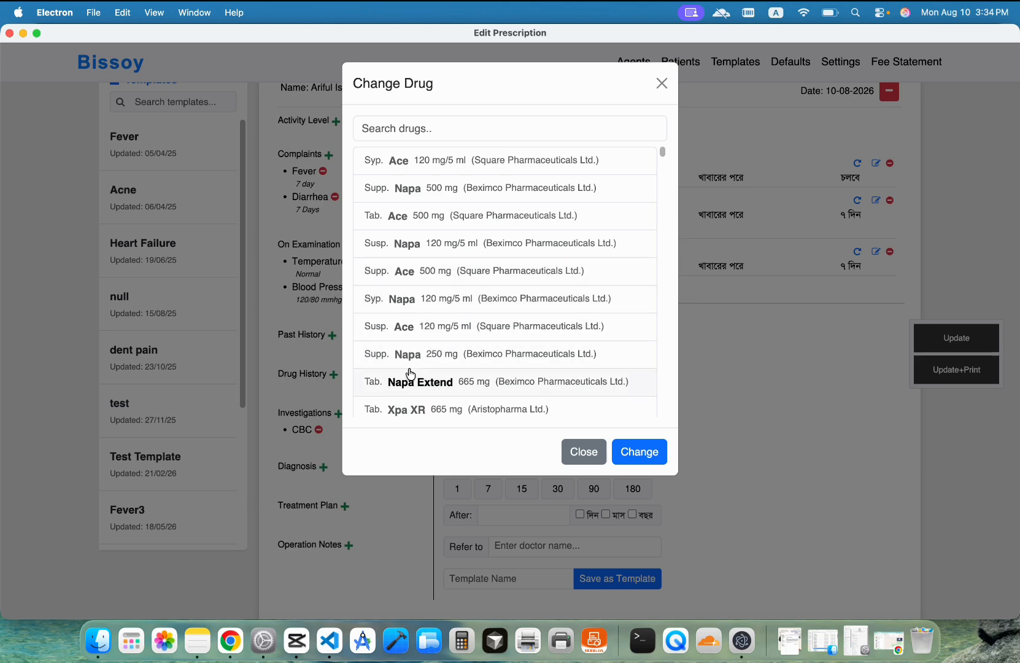
left_click(446, 215)
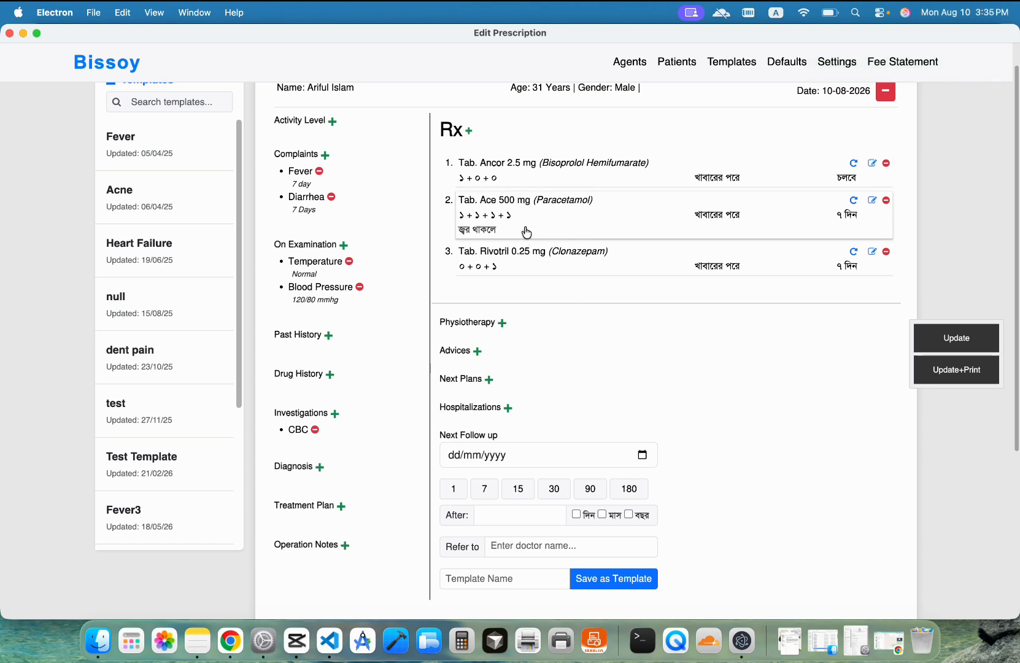
Step: Drag Rivotril up to second place and open Ancor's dosage editor
left_click_drag(552, 227, 552, 177)
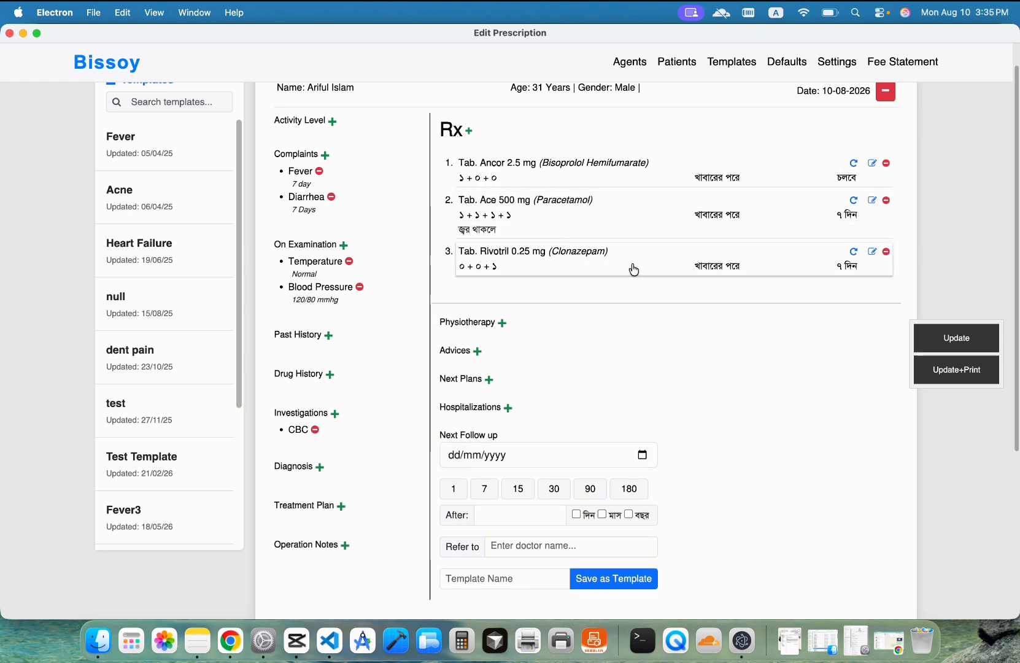
left_click_drag(635, 270, 635, 213)
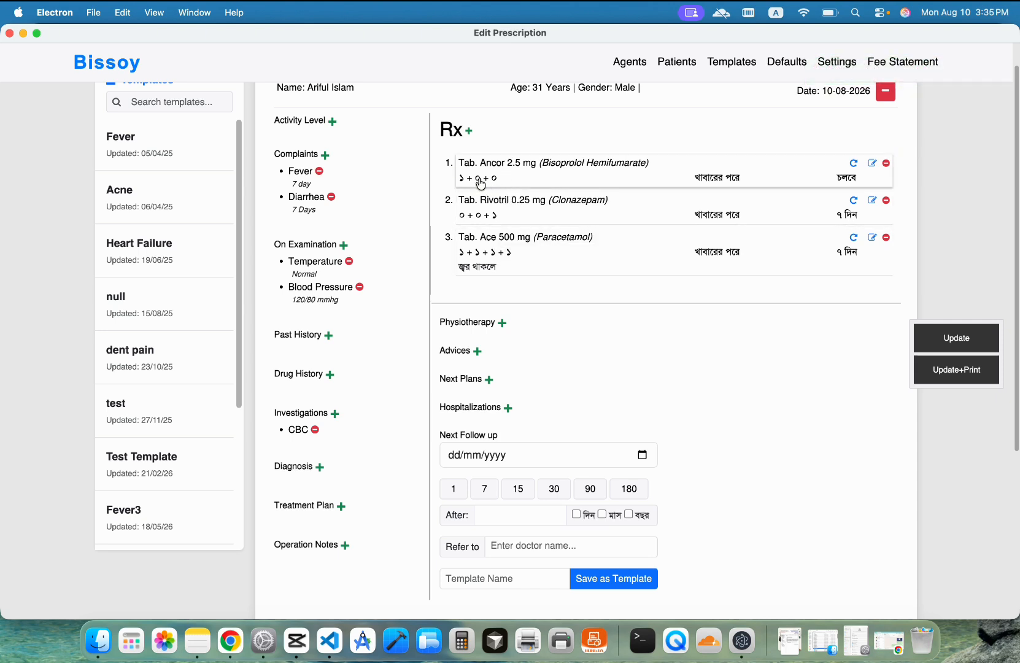
left_click(874, 165)
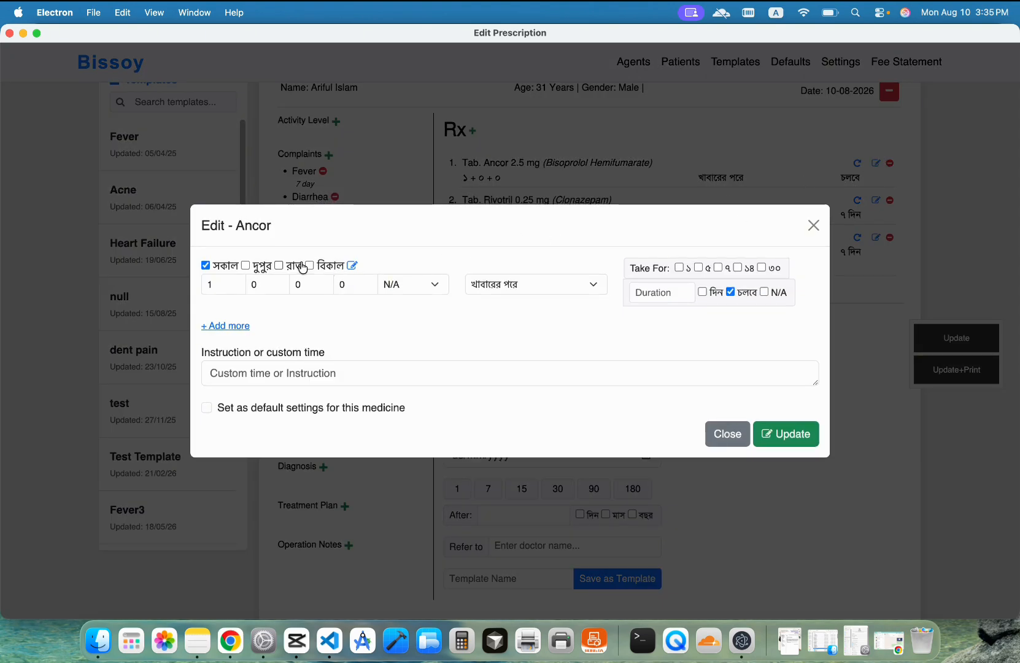
Step: Tick the রাত dose so Ancor reads 1+0+1 and update it as the medicine's default
left_click(281, 265)
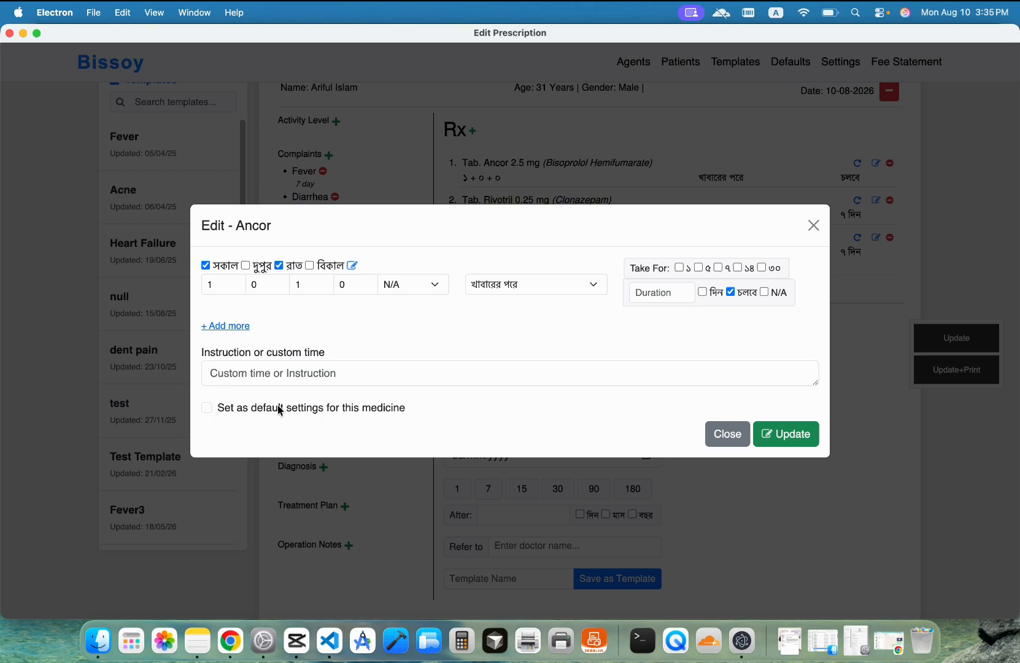
left_click(235, 411)
left_click(797, 434)
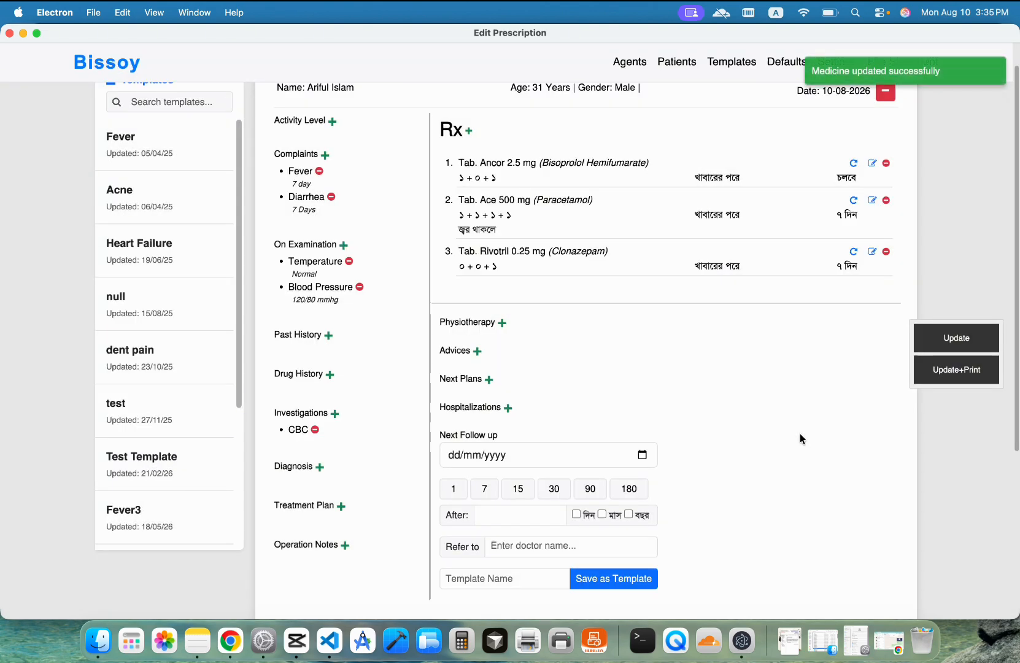
Step: Add Muscle Energy Technique under Physiotherapy
left_click(503, 323)
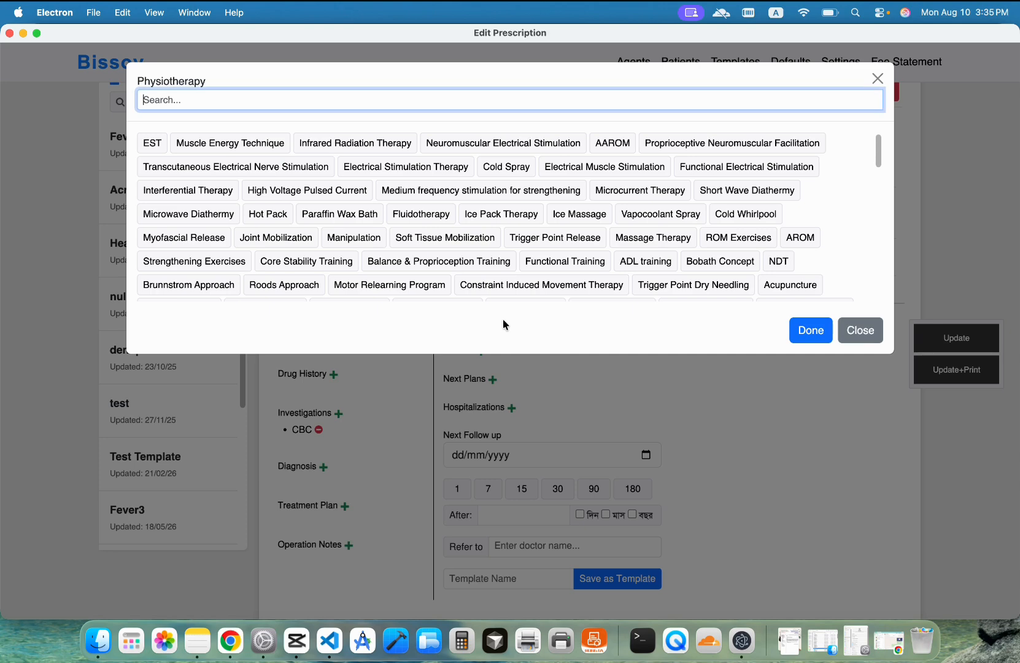
left_click(224, 143)
left_click(811, 357)
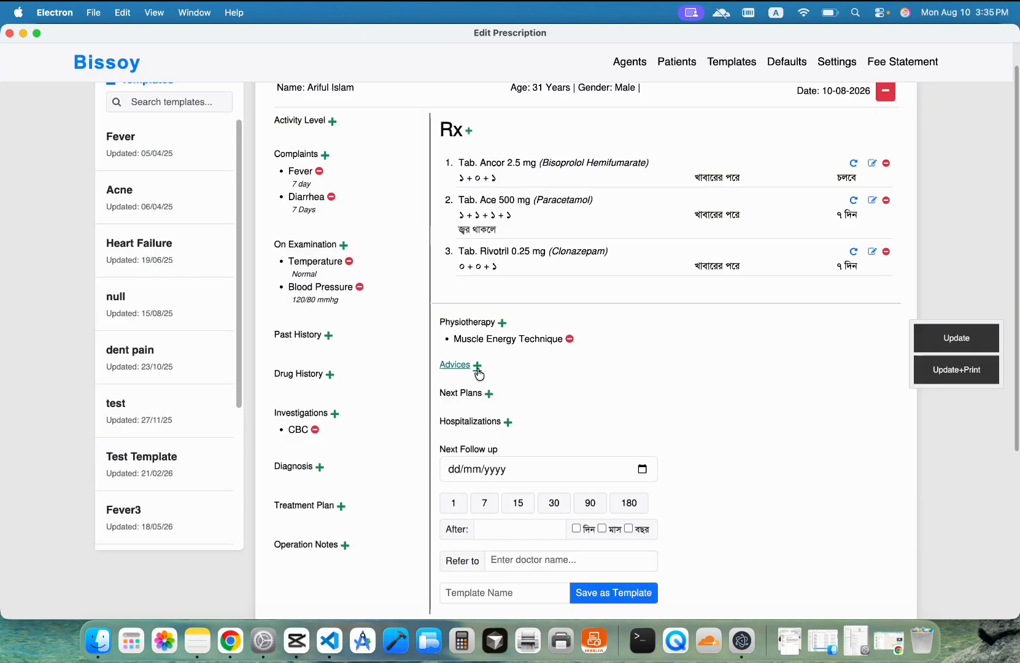
Step: Add the advices গরম পানির শেক দিবেন and ভারি ওজন বহন করবেন না
left_click(480, 368)
left_click(187, 166)
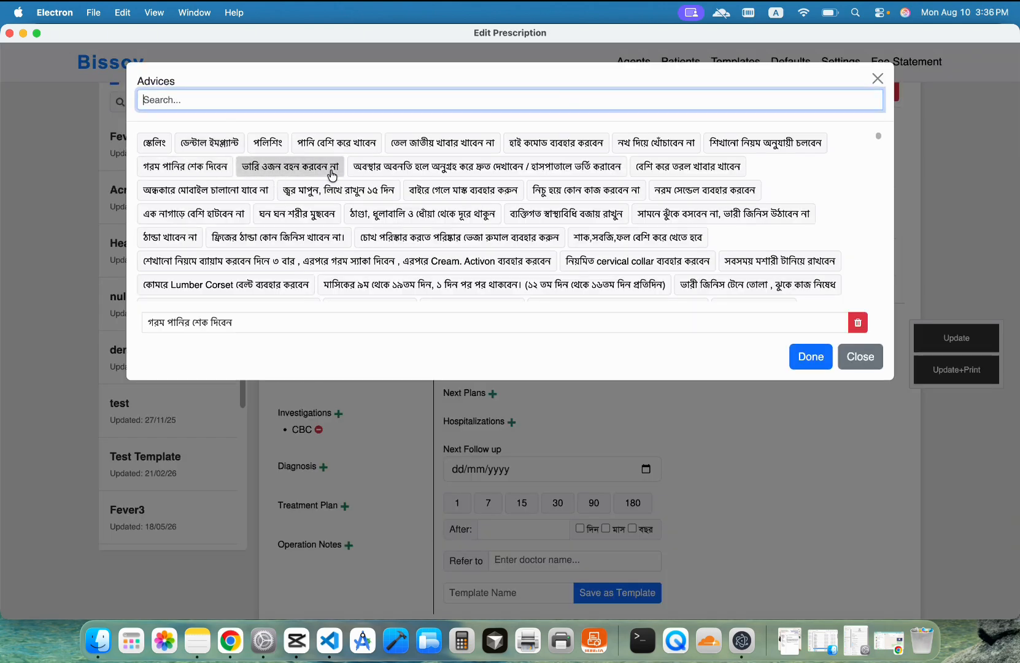
left_click(332, 167)
type("f vsefo erufhu")
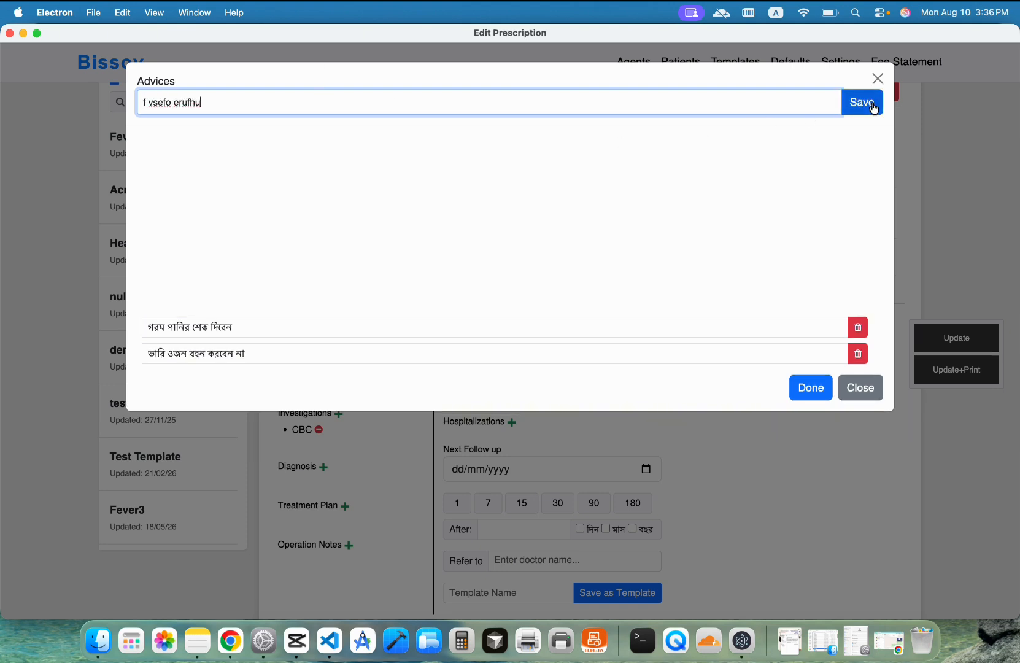
key("ctrl+a")
key("BackSpace")
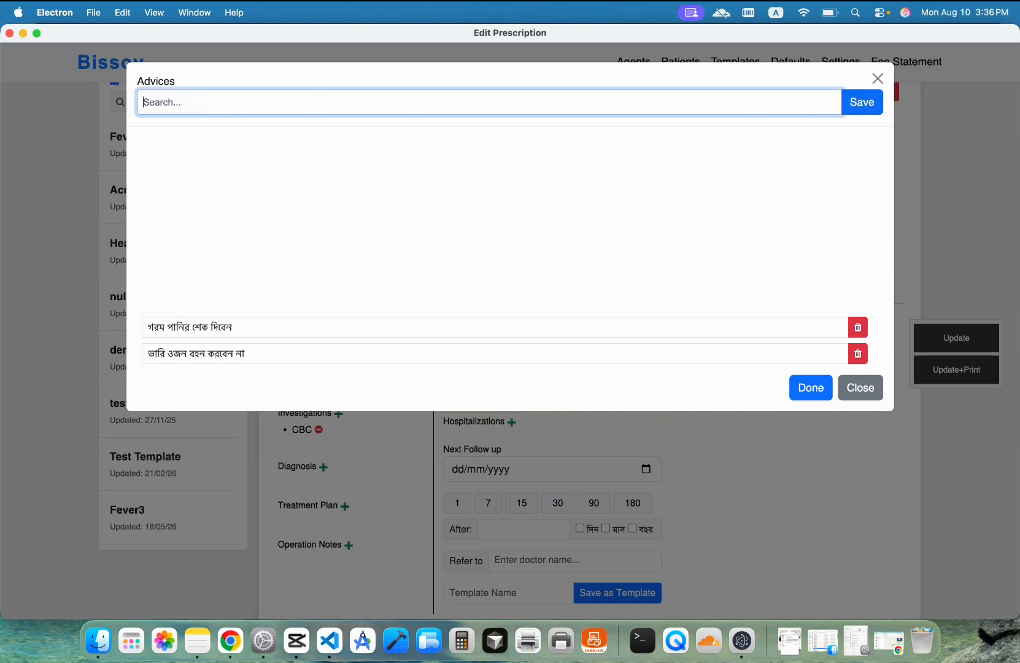
left_click(811, 390)
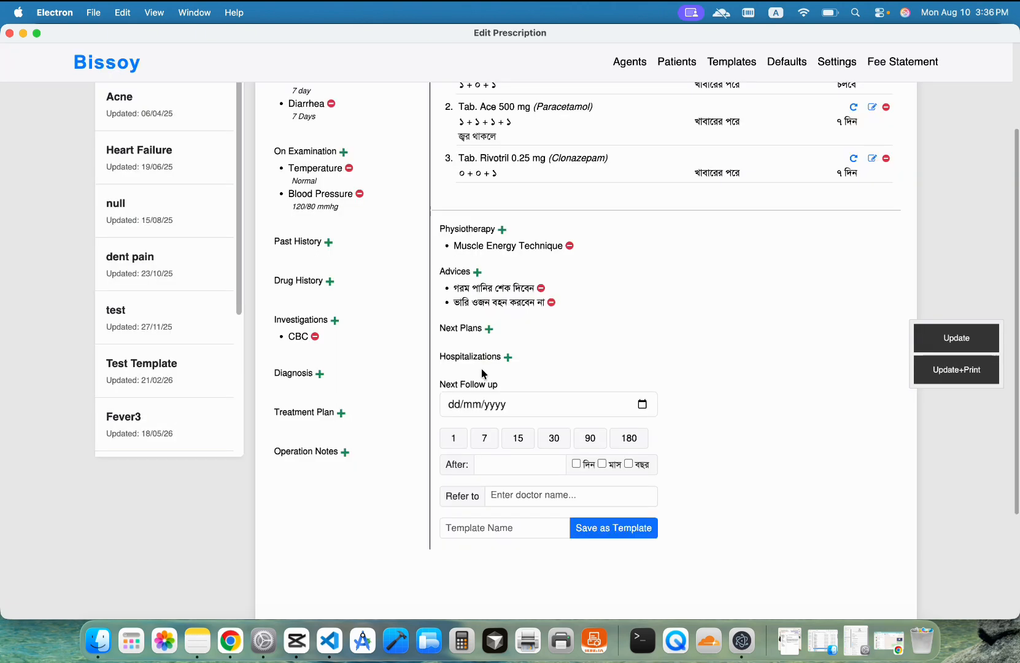
Step: Save the prescription as a new template named 'Diaria'
scroll(608, 280, "up", 3)
scroll(503, 288, "down", 8)
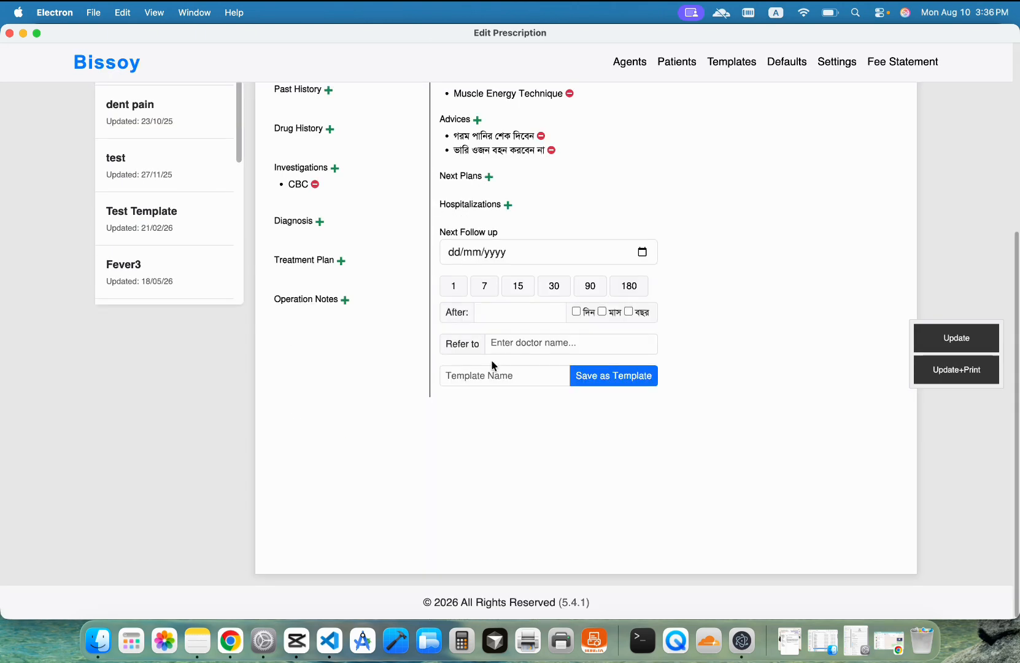
left_click(488, 372)
type("Diaria")
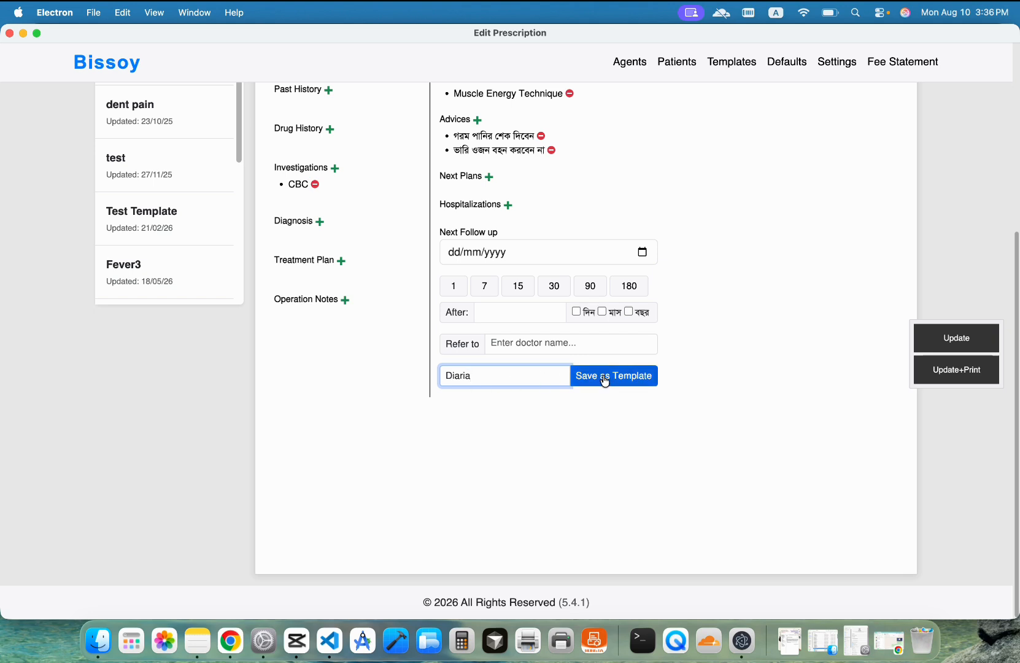
left_click(605, 377)
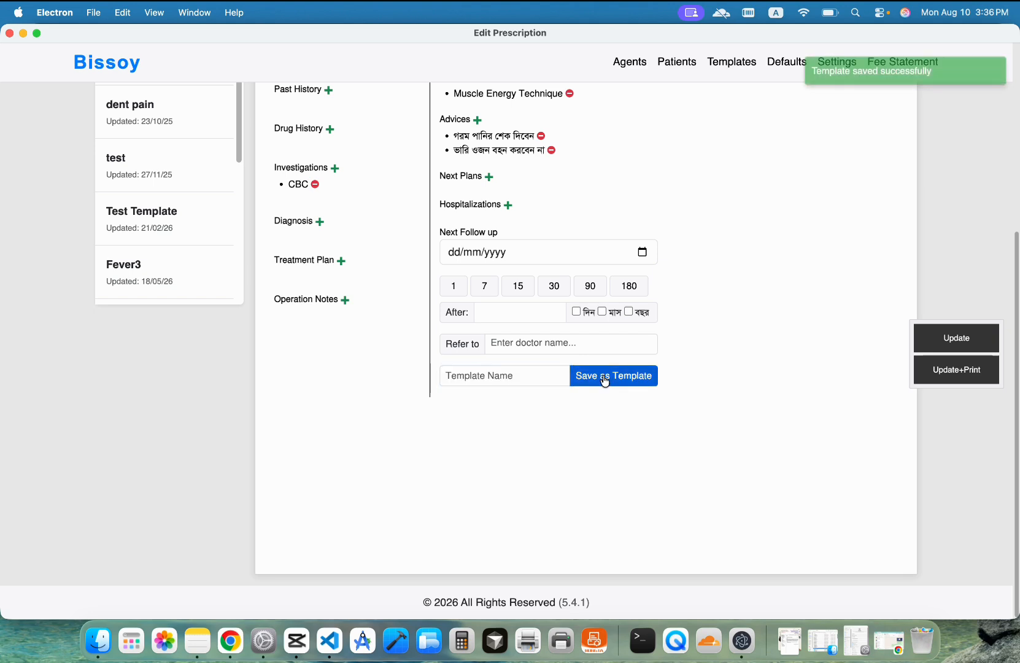
scroll(603, 381, "up", 5)
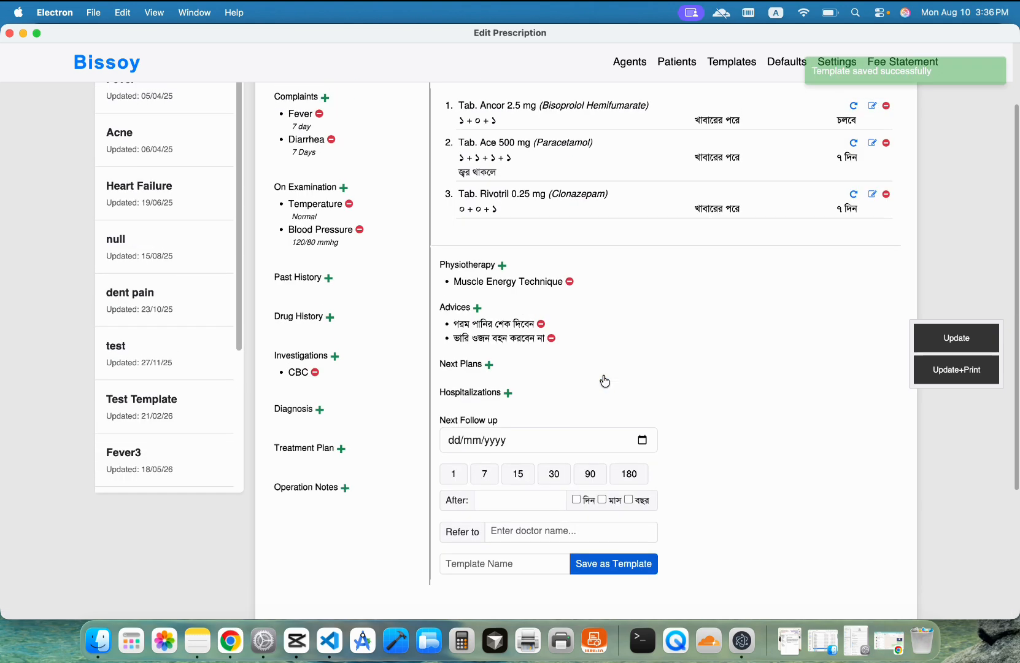
Step: Tick the দিন box for a 7-day follow-up on 17/08/2026, then Update to show the printable prescription
scroll(165, 265, "down", 5)
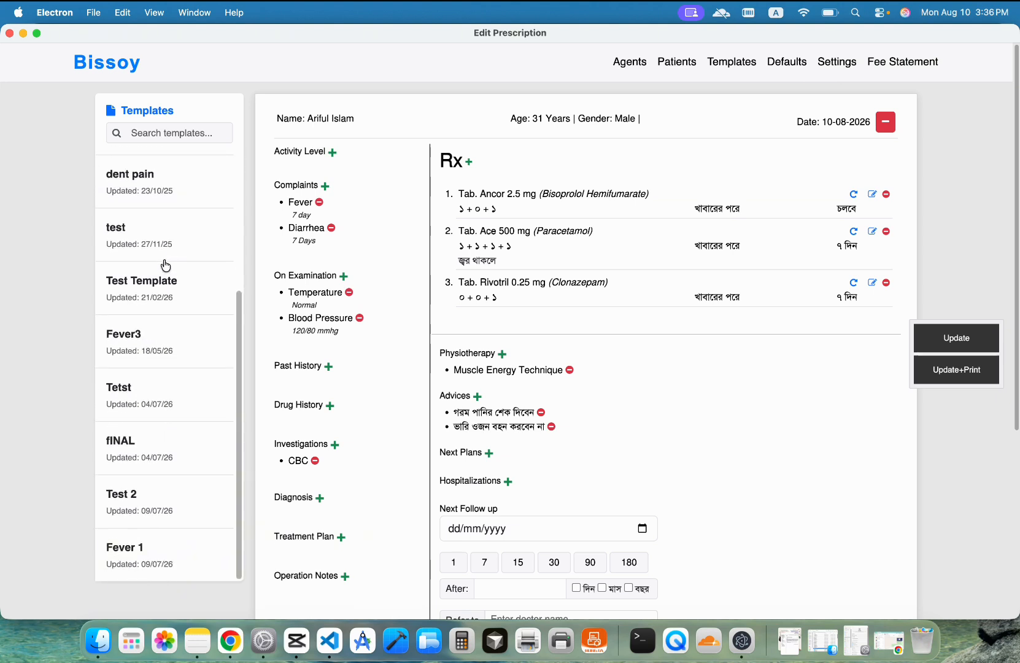
scroll(172, 386, "up", 5)
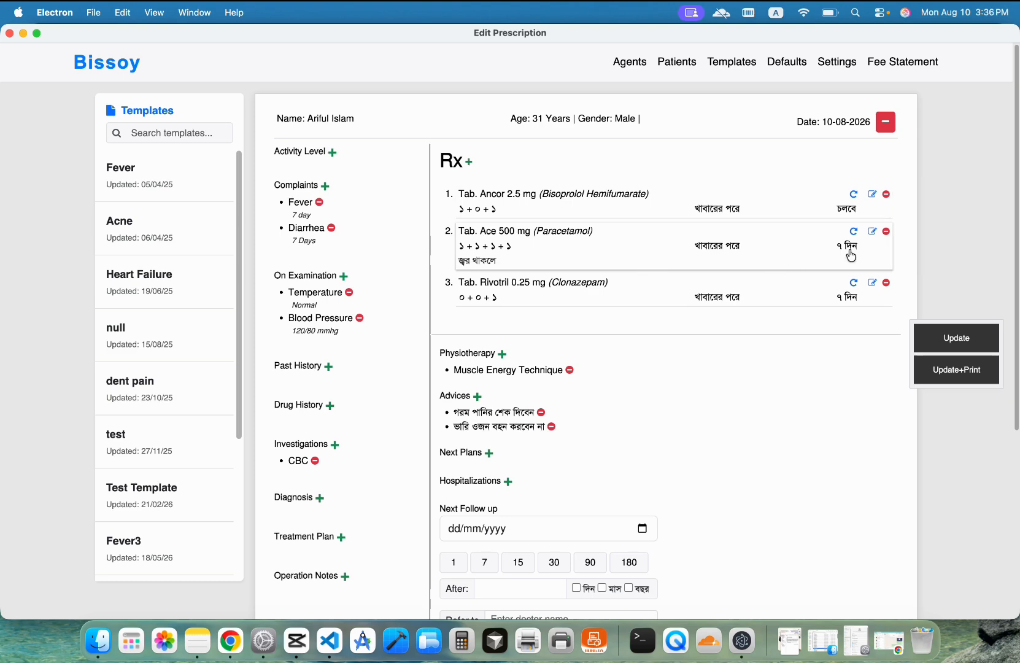
scroll(714, 269, "down", 3)
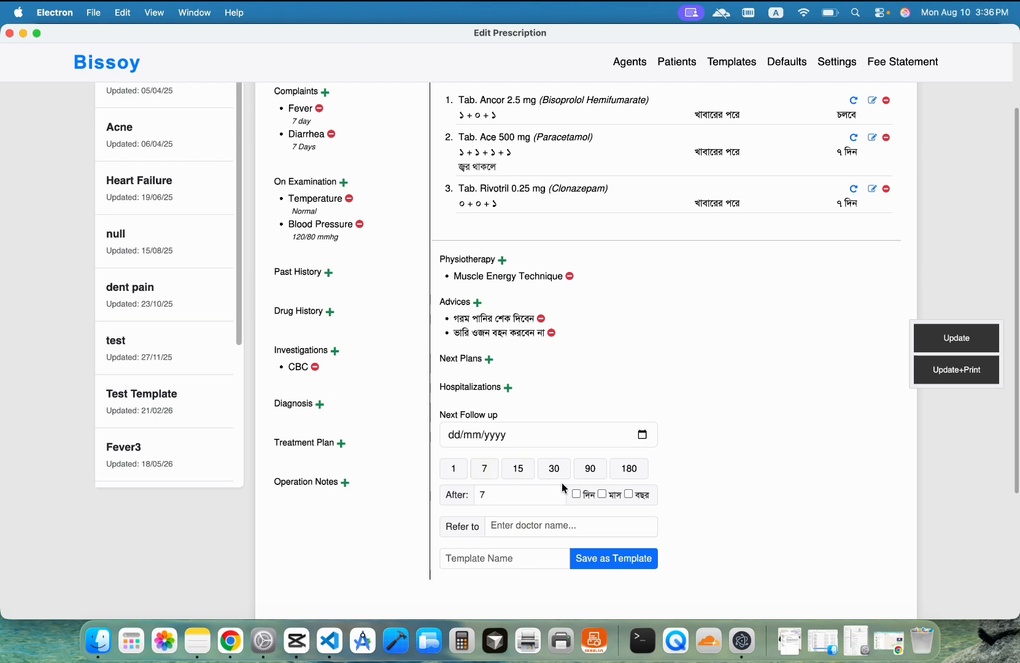
left_click(575, 494)
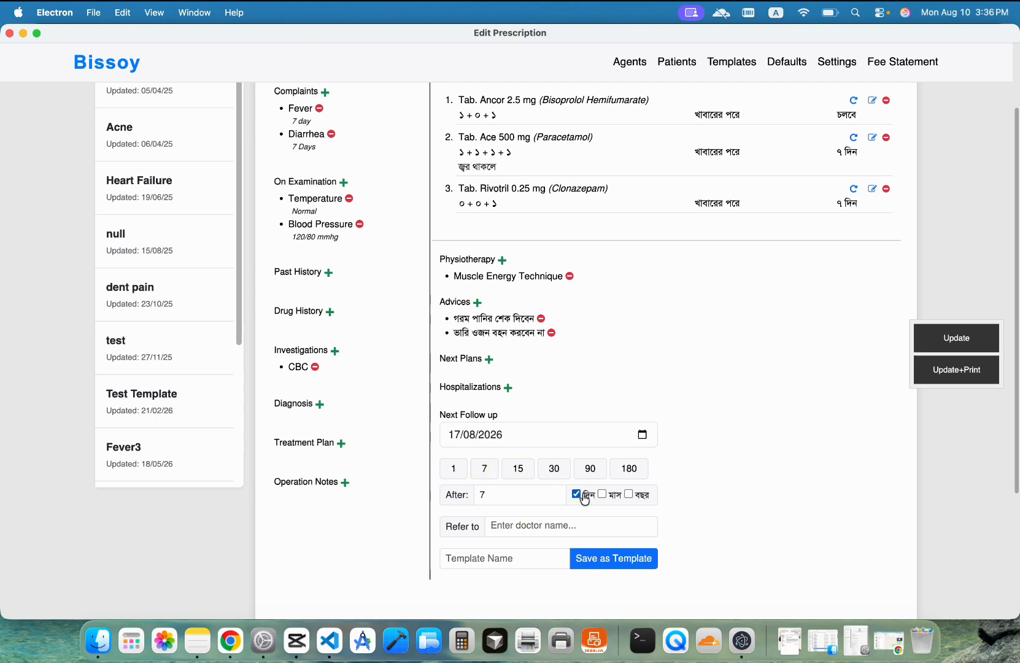
left_click(979, 338)
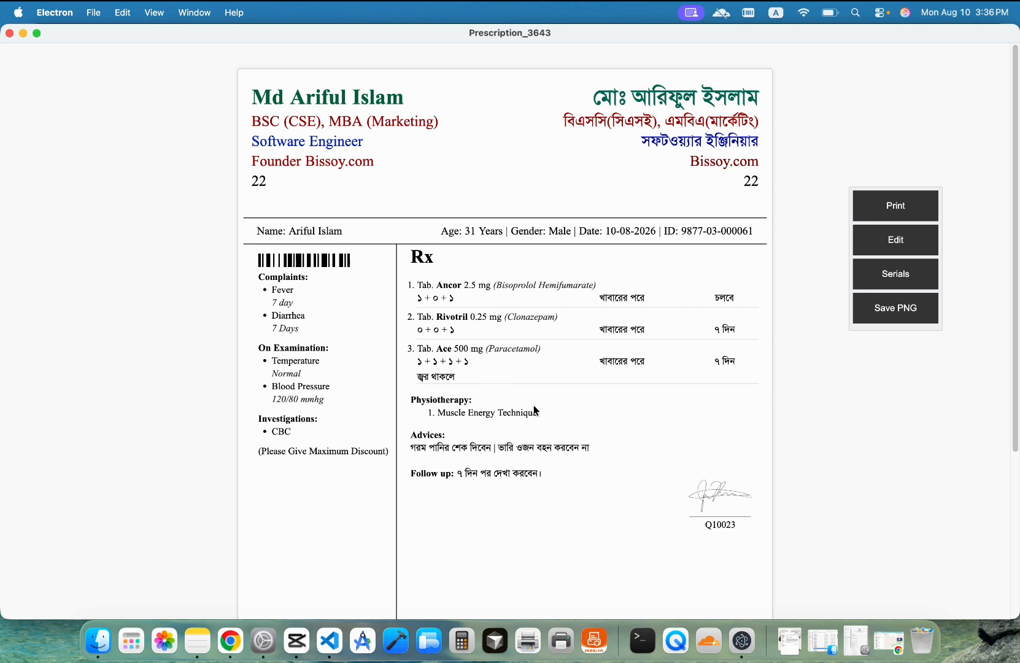
Step: From Serials, start a new appointment and enter the patient's phone number and name
left_click(897, 275)
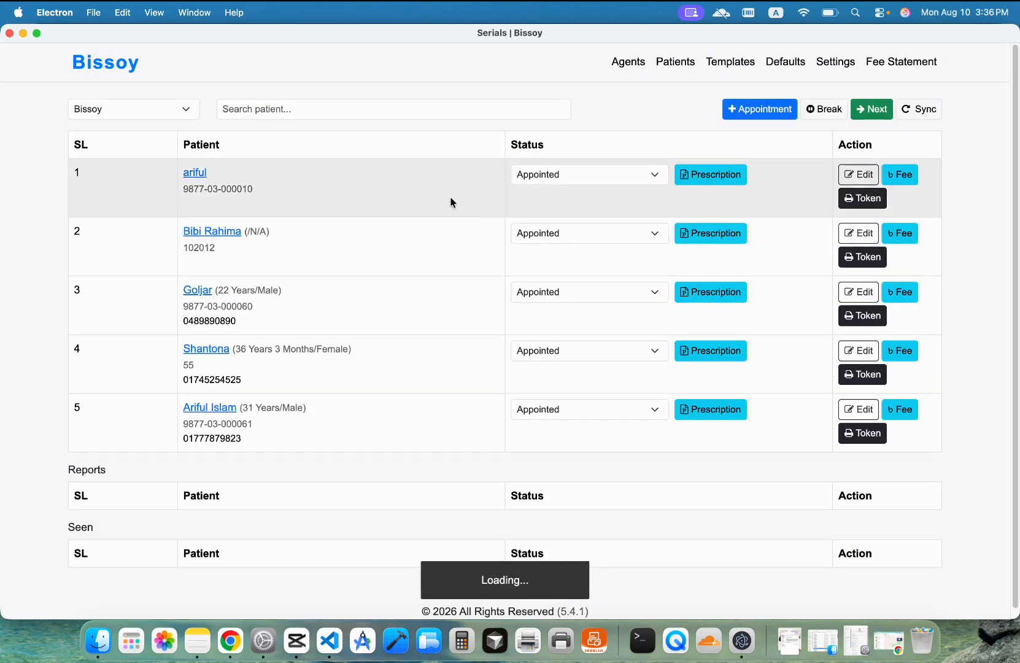
left_click(759, 108)
left_click(341, 240)
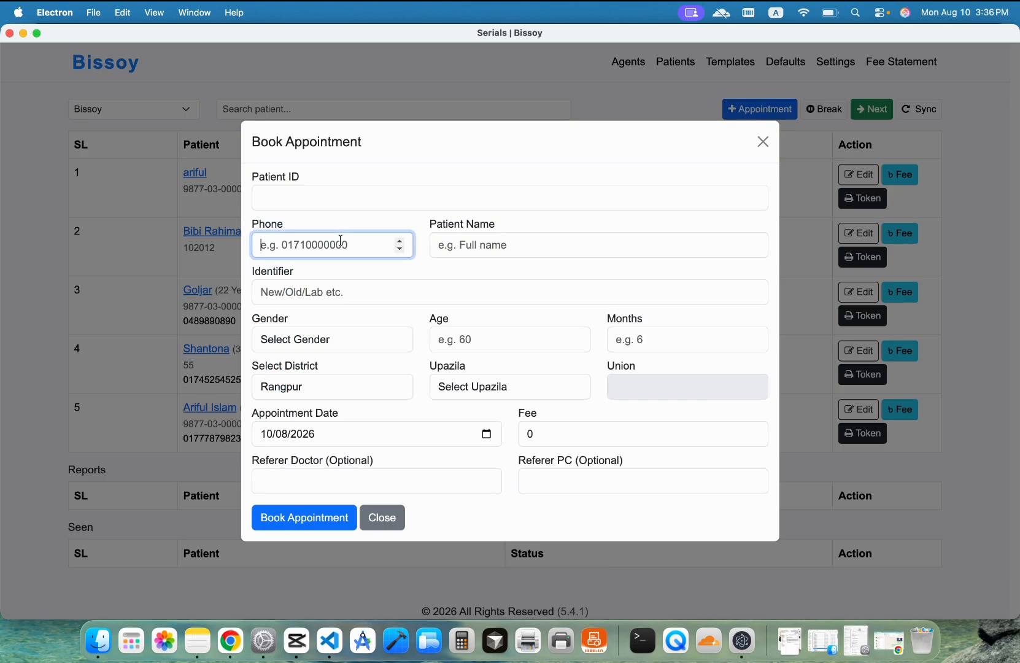
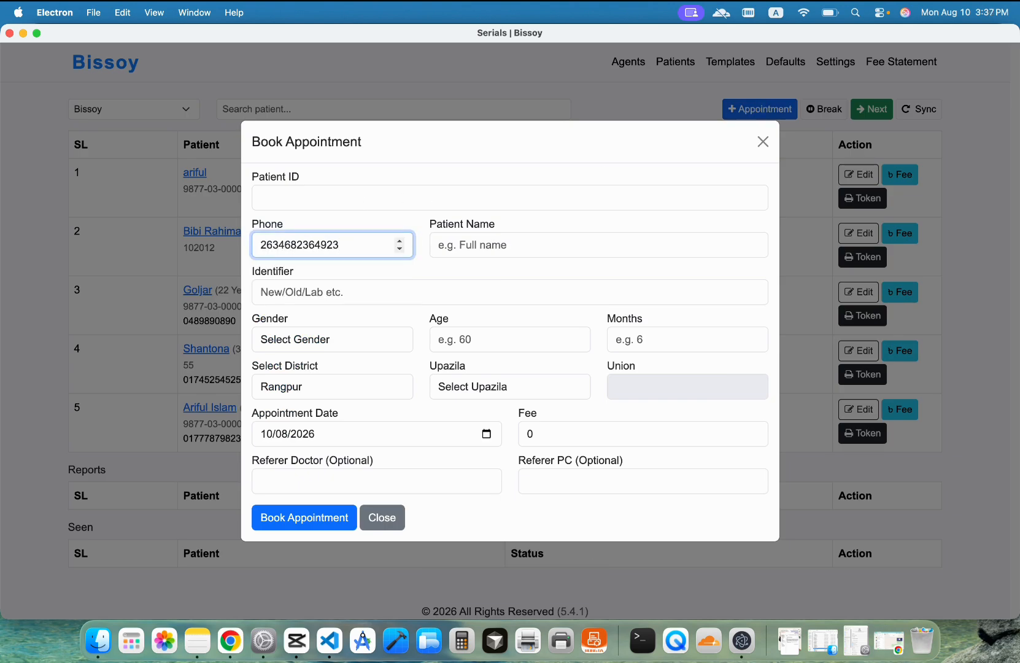
left_click(489, 245)
type("A")
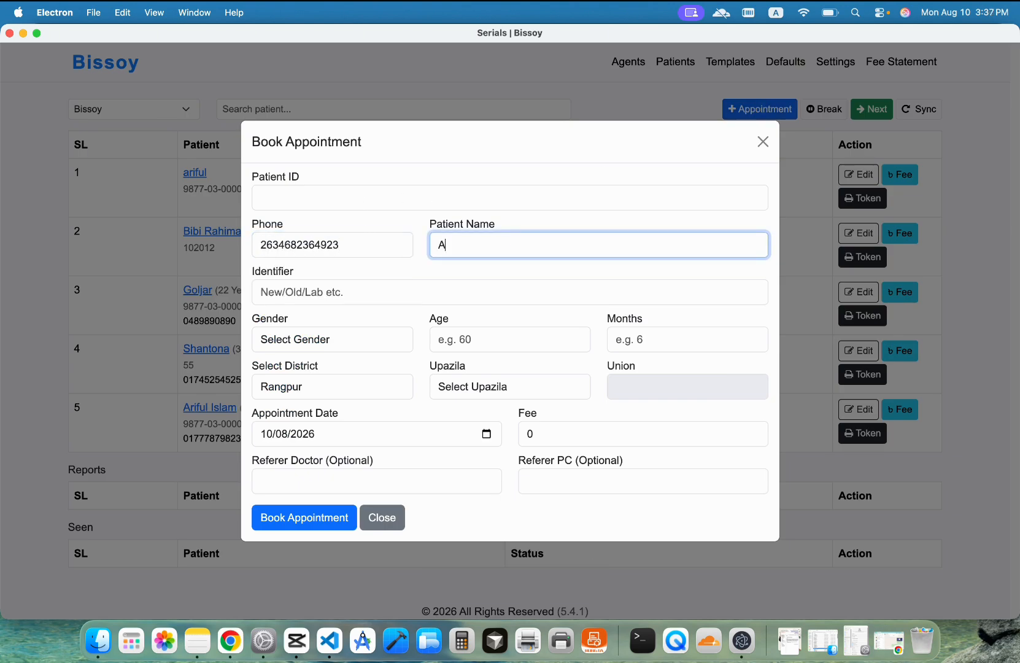
type("diat")
Step: Set gender Male and age 22, book the appointment, and open row 6's prescription
left_click(330, 348)
left_click(331, 347)
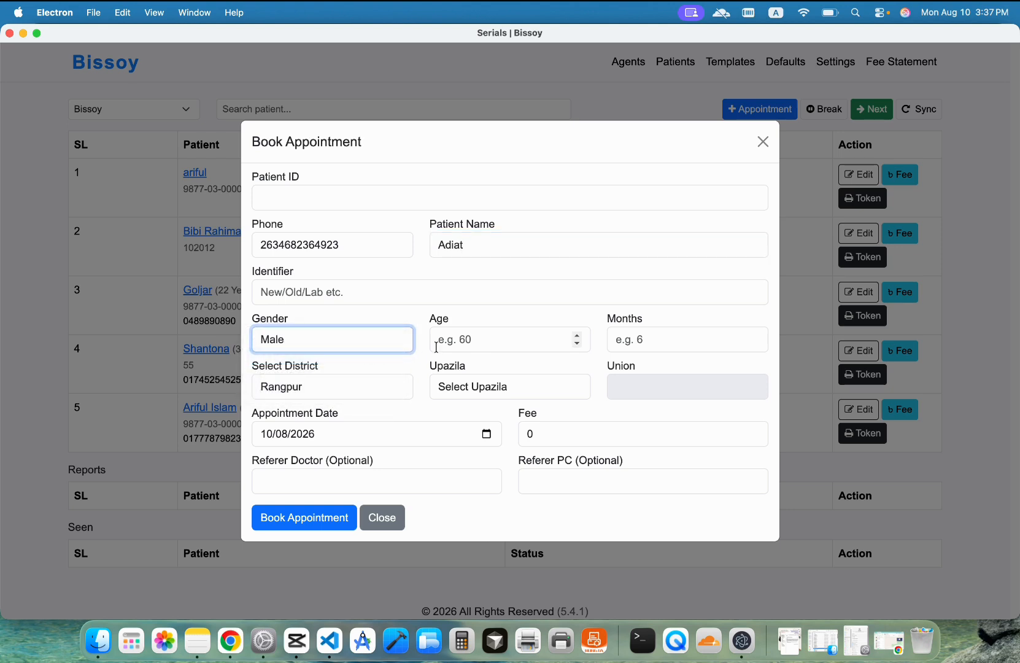
left_click(464, 344)
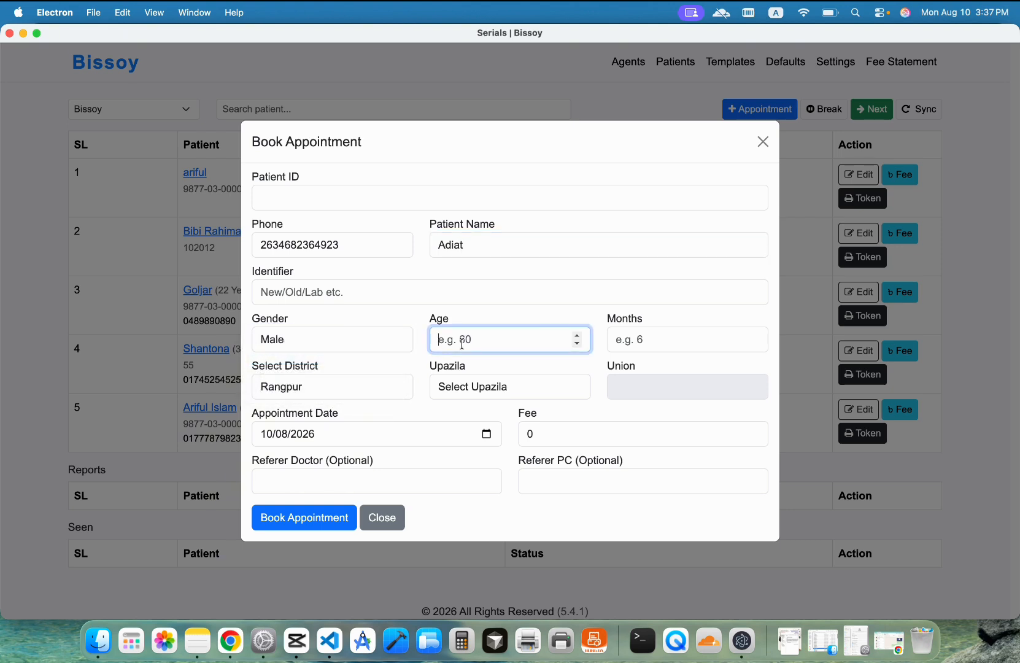
type("22")
left_click(324, 516)
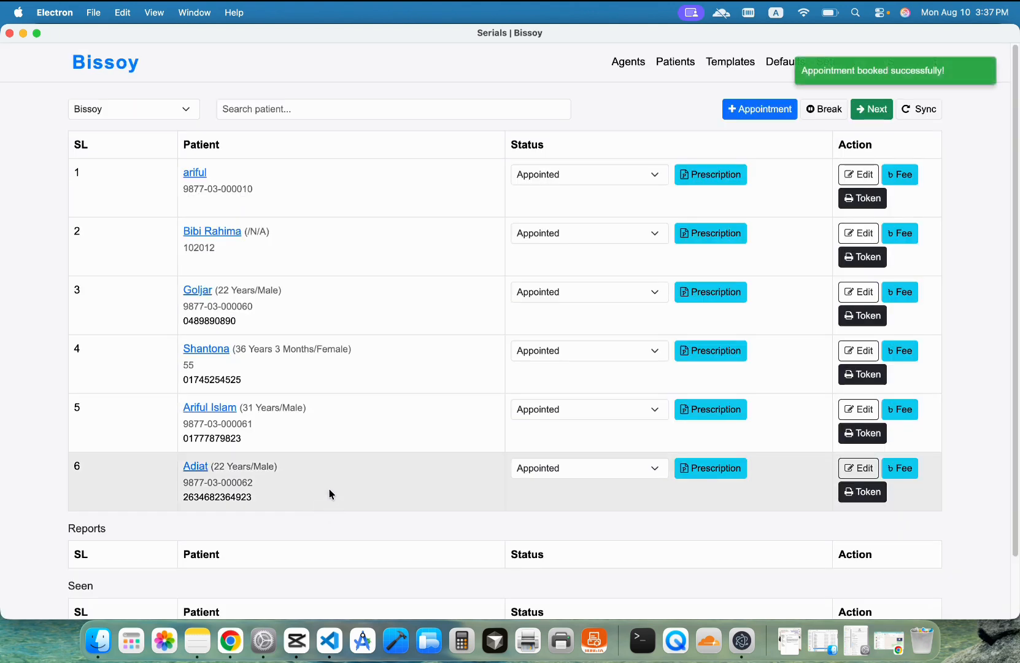
left_click(734, 469)
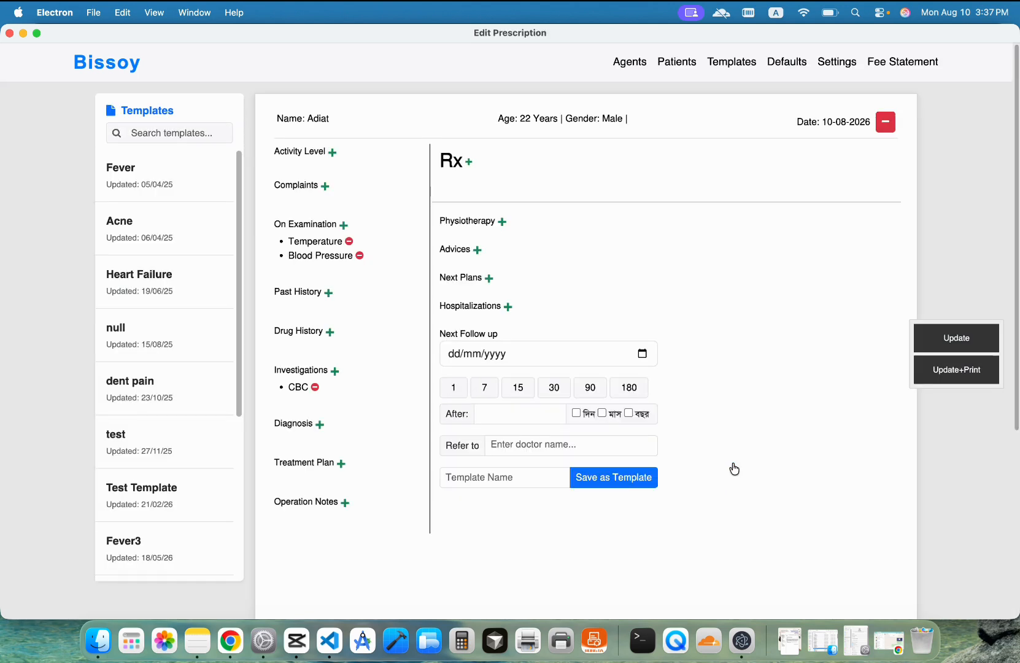
Step: Search templates for 'd' and apply the Diaria and dent pain templates to the prescription
left_click(163, 132)
type("d")
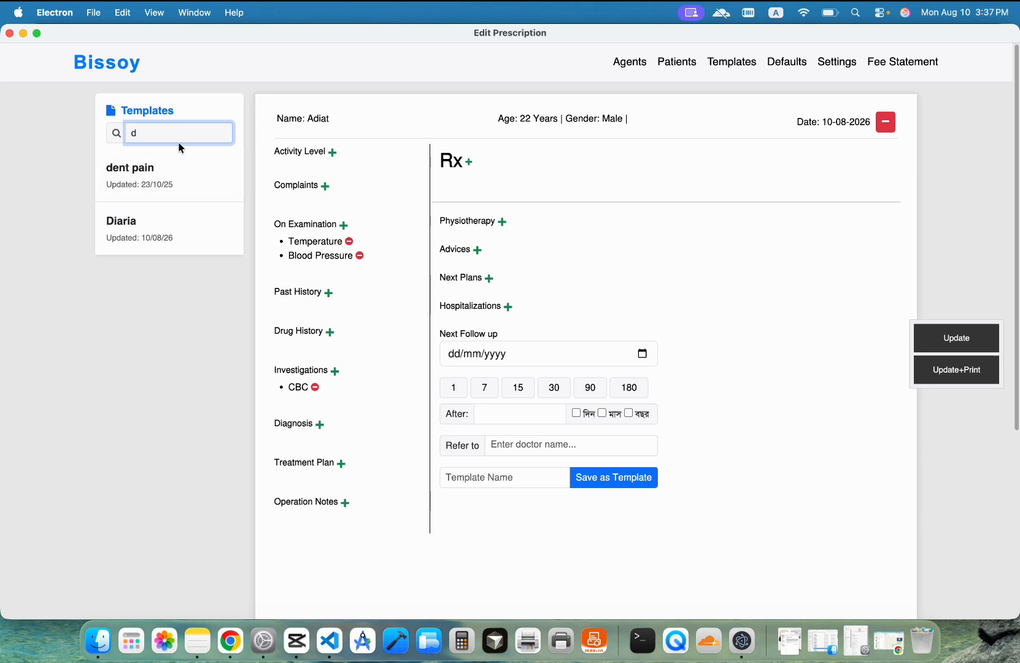
left_click(130, 237)
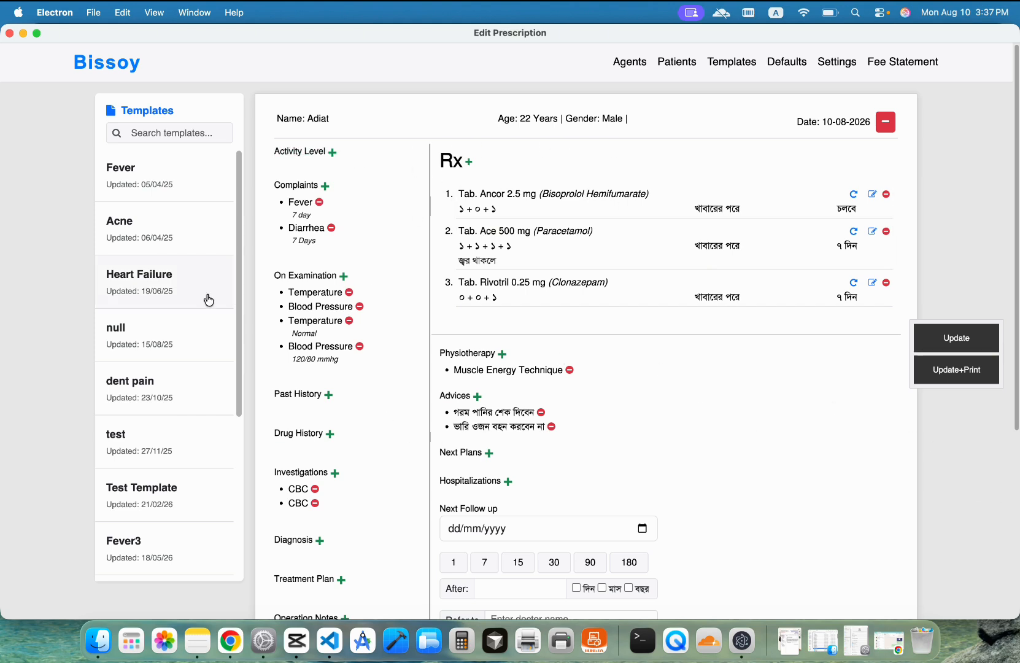
left_click(162, 389)
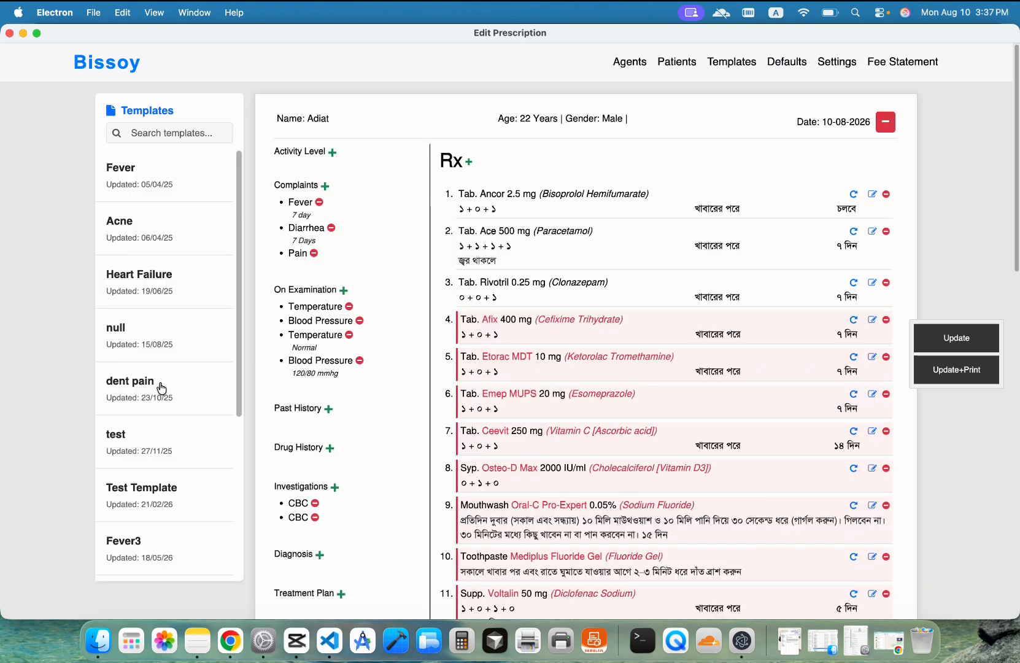
Step: Remove the first seven Rx medicines, from Tab. Ancor through Tab. Ceevit
scroll(643, 298, "down", 2)
scroll(643, 299, "down", 3)
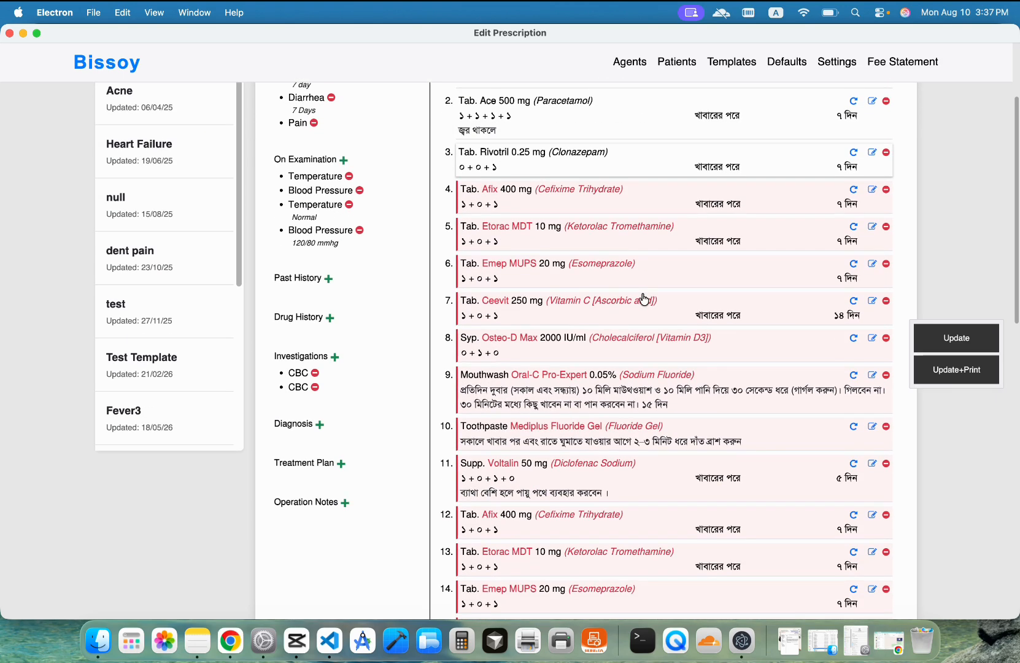
scroll(638, 300, "up", 4)
scroll(567, 212, "down", 2)
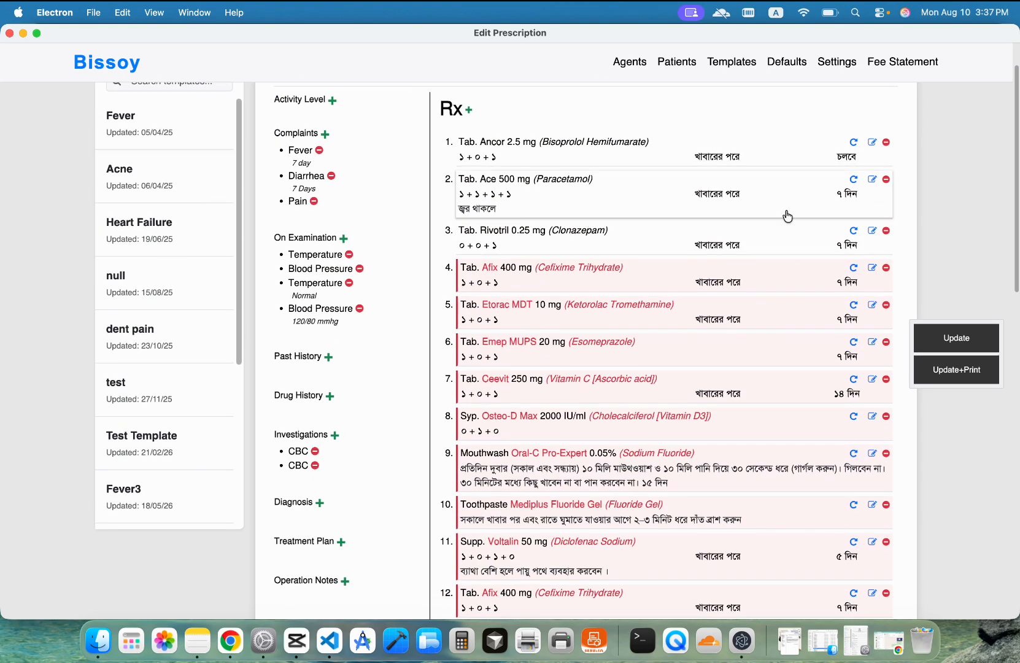
left_click(886, 145)
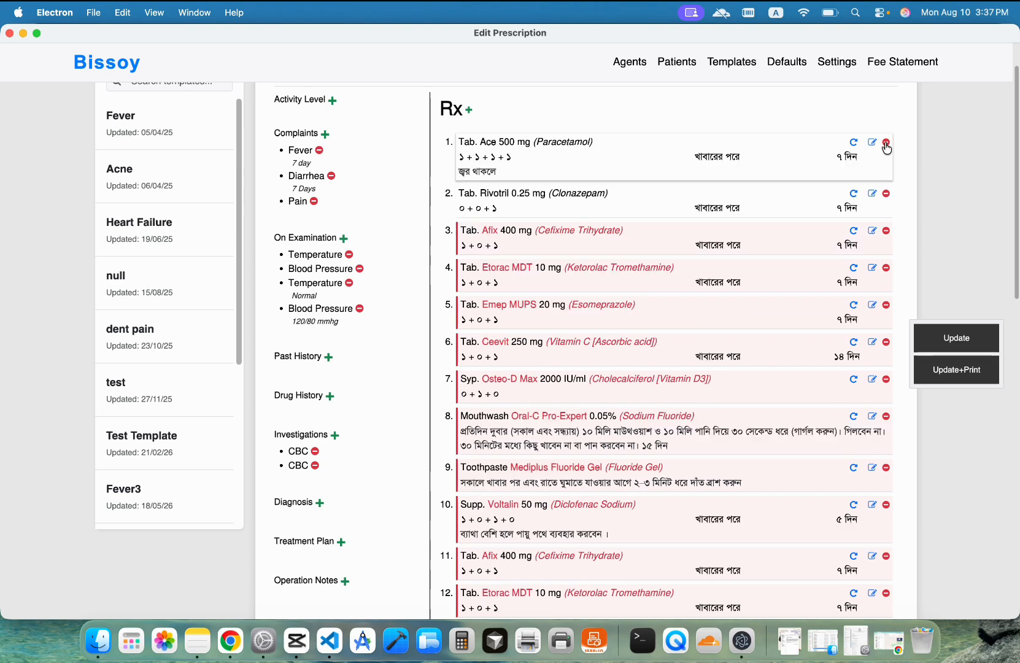
left_click(886, 145)
left_click(887, 145)
left_click(887, 145)
left_click(886, 145)
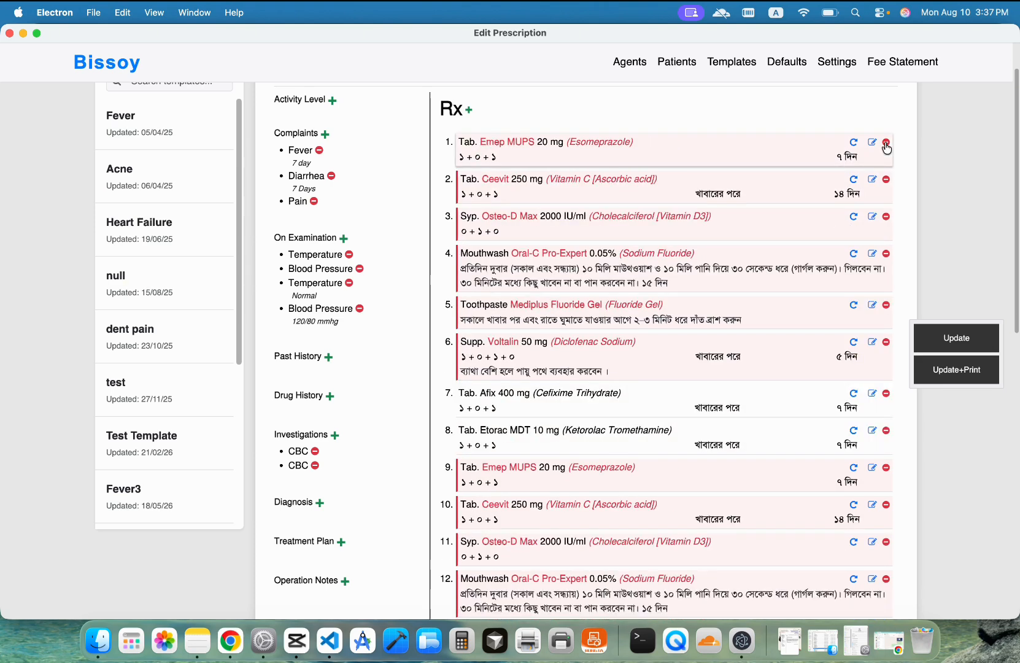
left_click(887, 144)
left_click(887, 145)
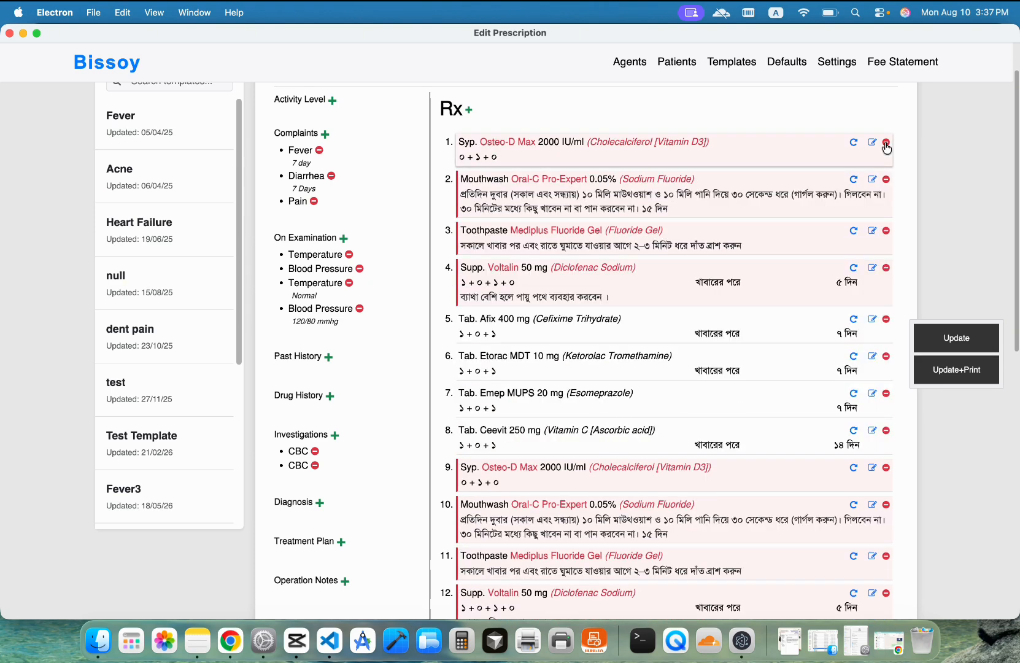
scroll(724, 269, "up", 2)
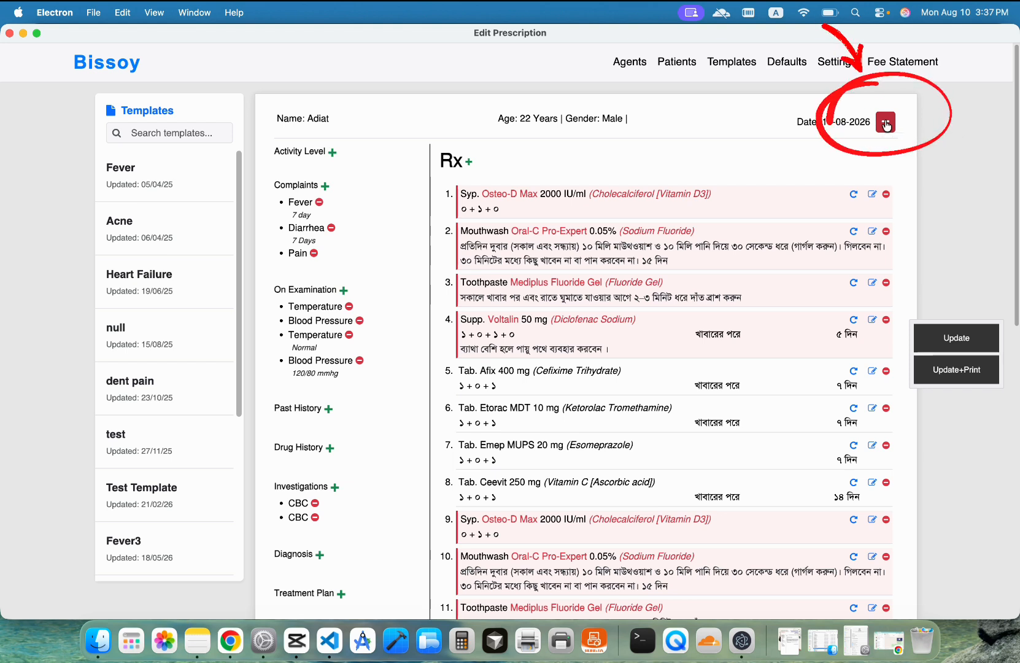
Step: Clear the prescription, try the Heart Failure template, then clear it again
left_click(886, 125)
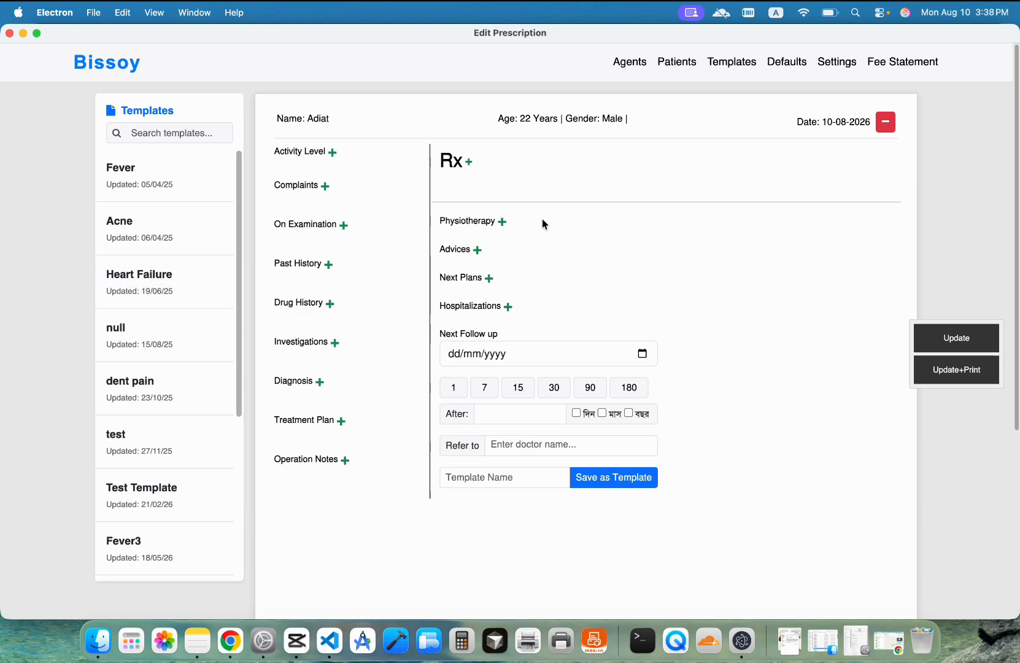
left_click(158, 295)
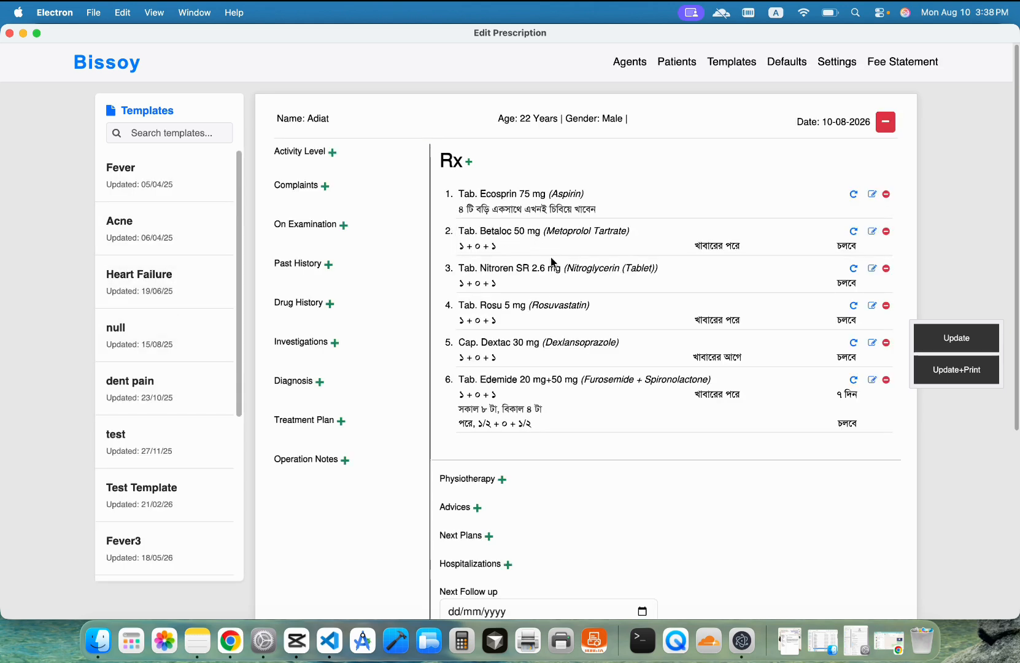
left_click(889, 125)
Step: Fill the prescription from the Diaria template and set the next follow-up to 7 days (17/08/2026)
scroll(212, 475, "down", 5)
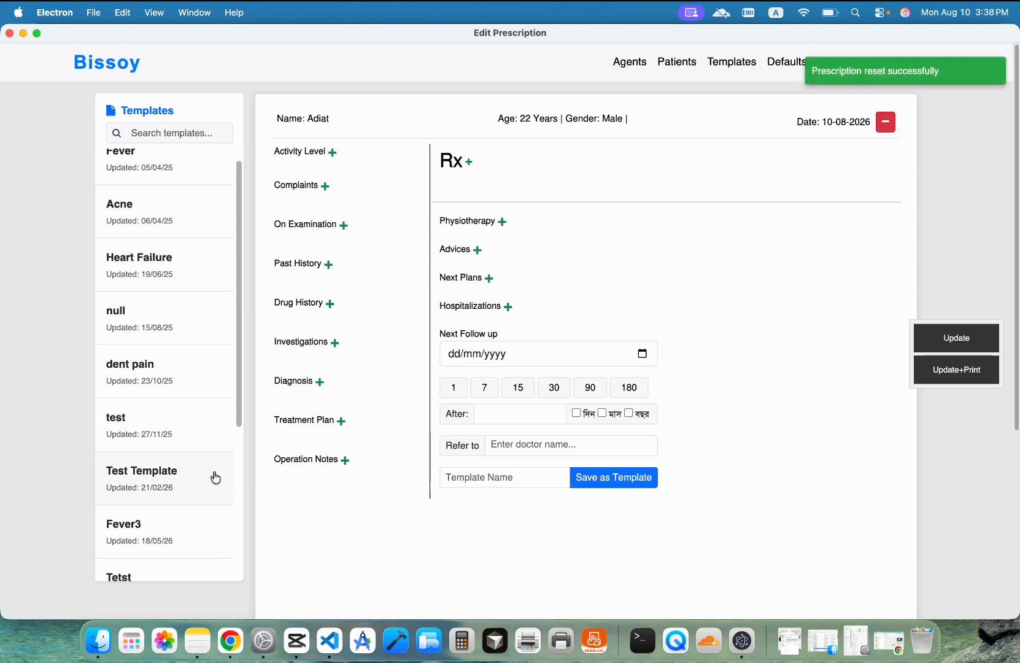
scroll(212, 475, "up", 5)
scroll(212, 476, "down", 5)
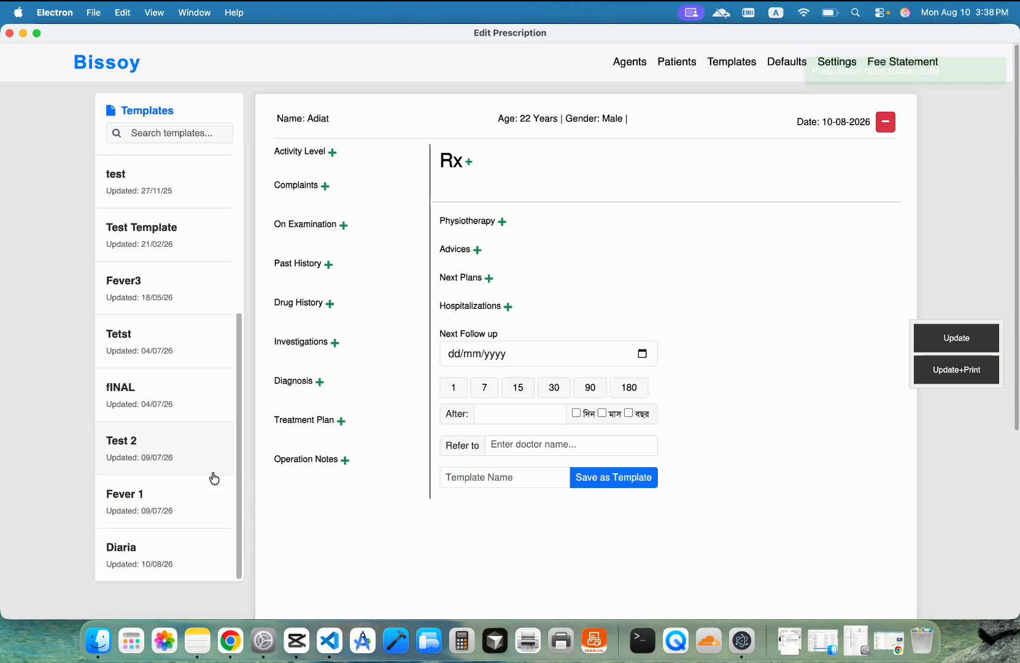
left_click(159, 555)
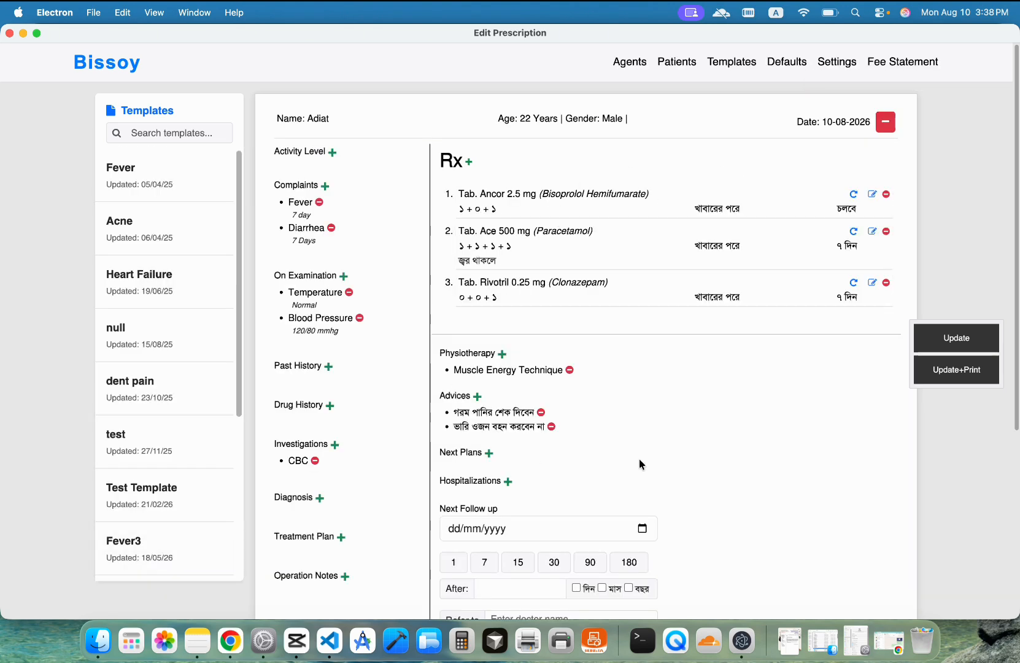
scroll(638, 465, "down", 3)
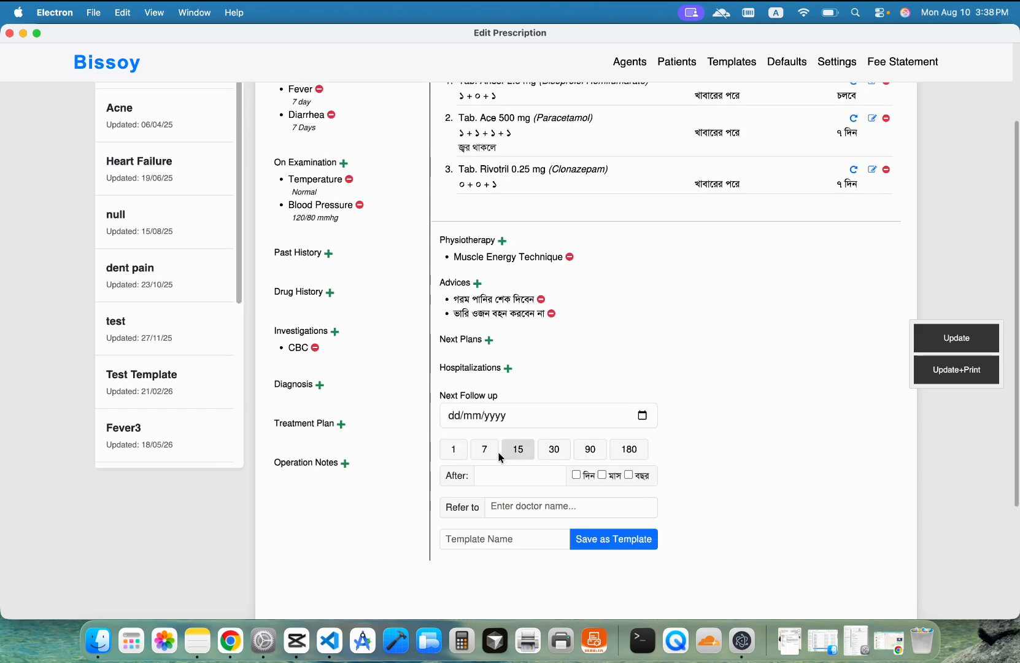
left_click(484, 448)
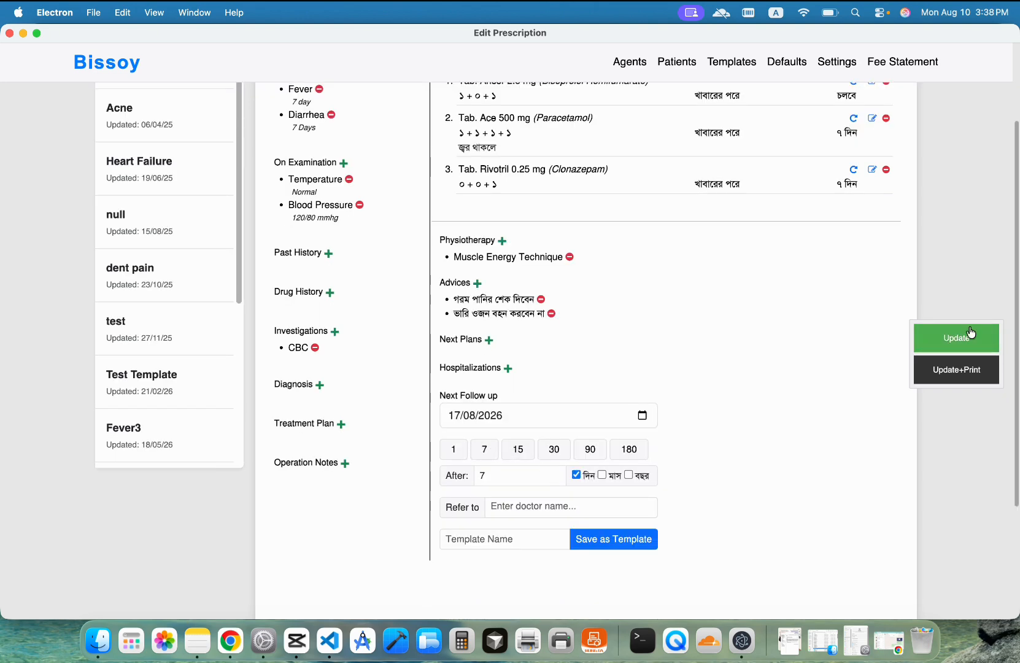
scroll(675, 381, "up", 3)
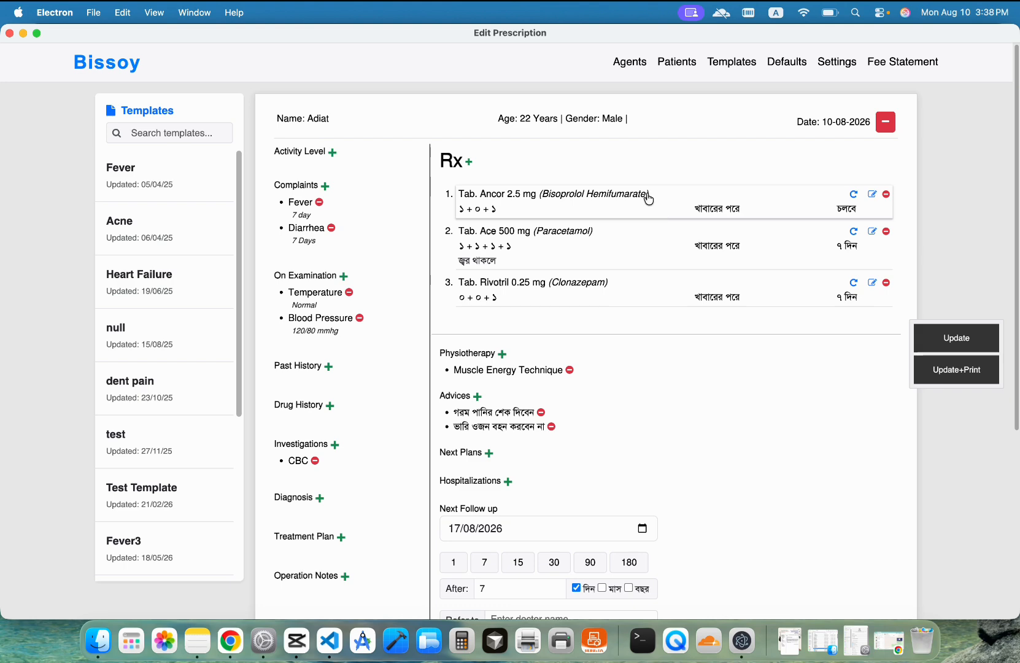
Step: Replace Tab. Rivotril with Nexcital 5 mg in the Rx list and save the prescription
left_click(886, 283)
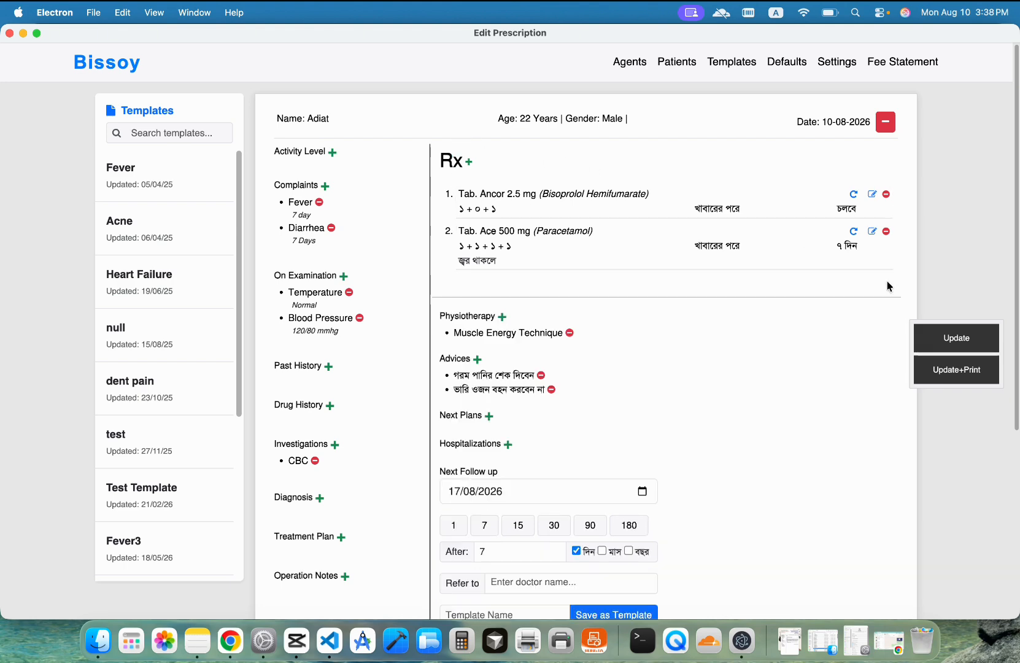
left_click(469, 162)
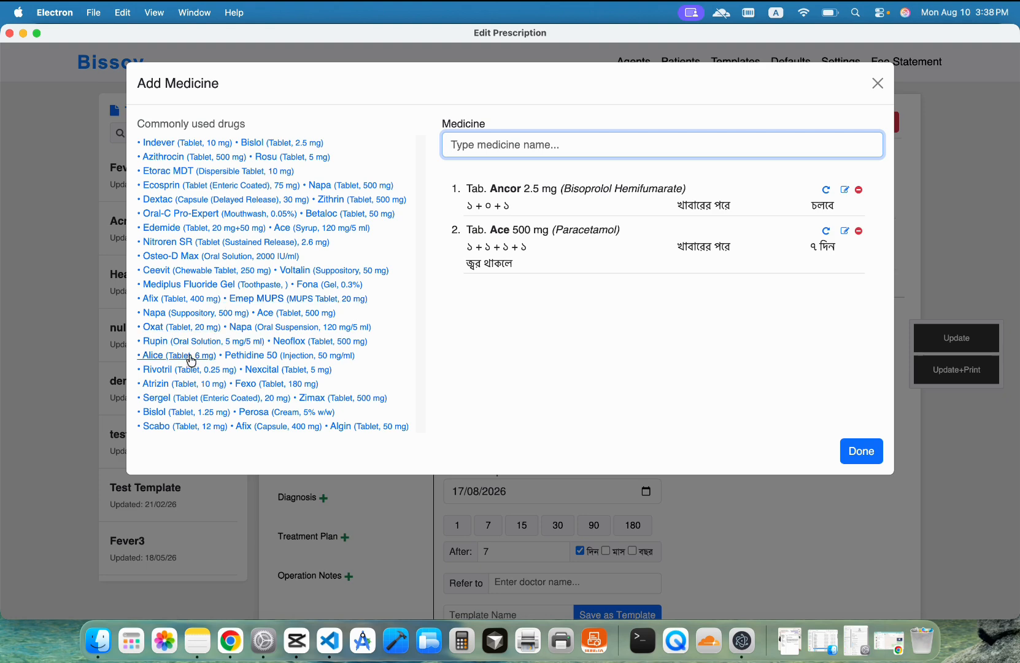
left_click(273, 371)
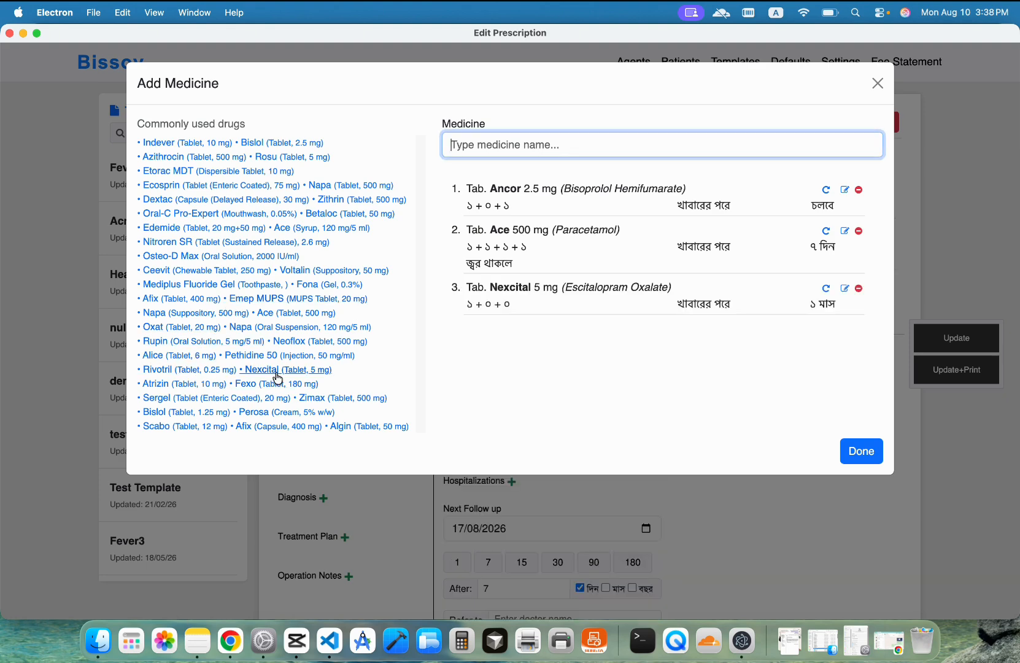
left_click(869, 450)
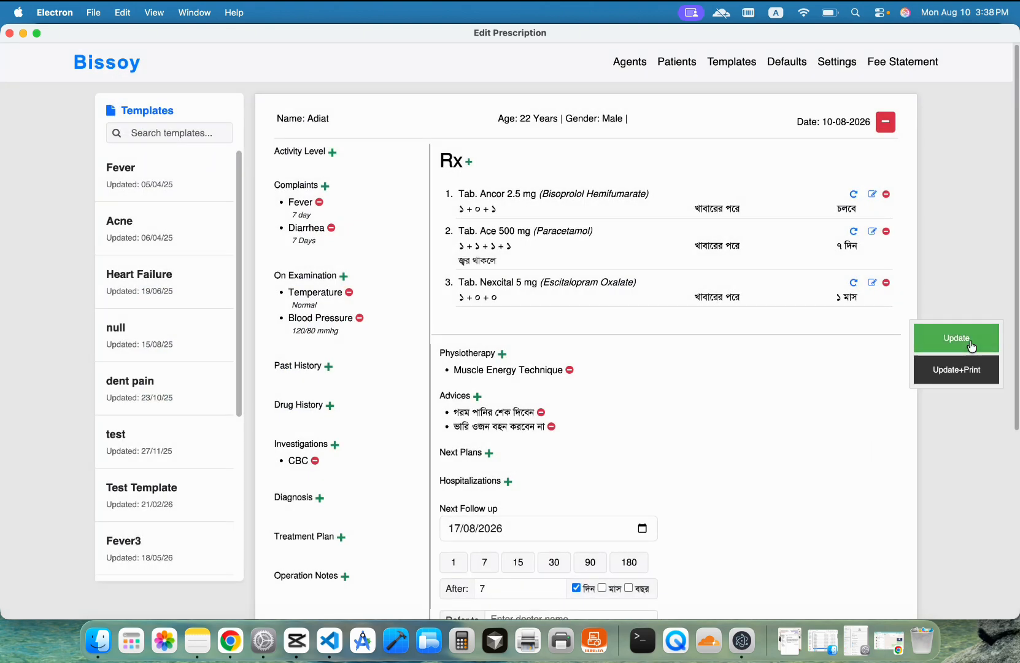
left_click(973, 343)
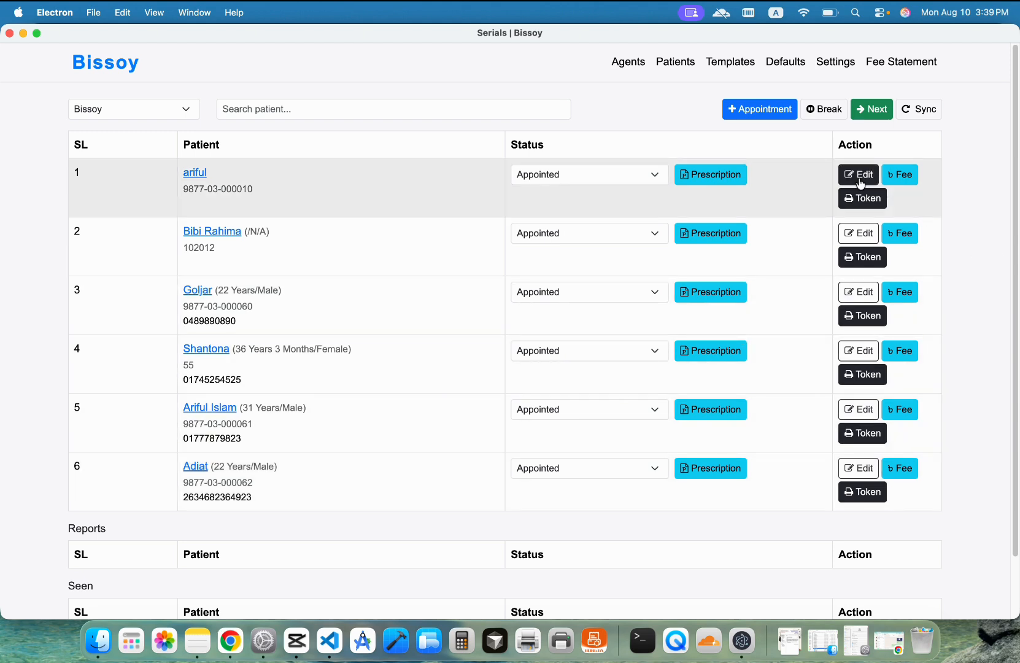
Step: Copy serial 2's patient ID into serial 1's appointment and update the appointment
double_click(194, 246)
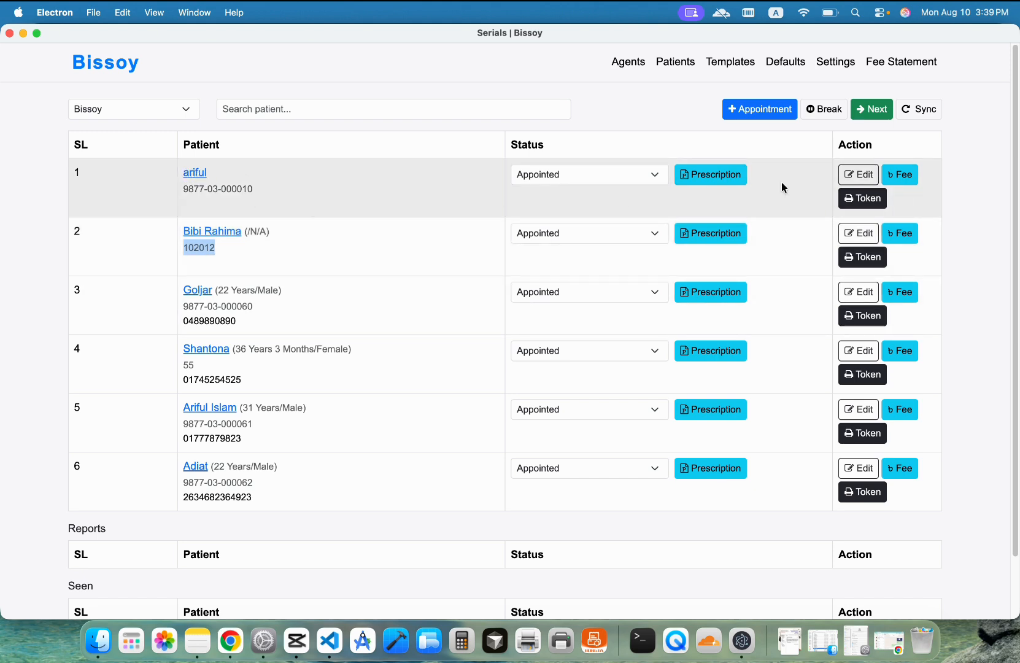
left_click(862, 175)
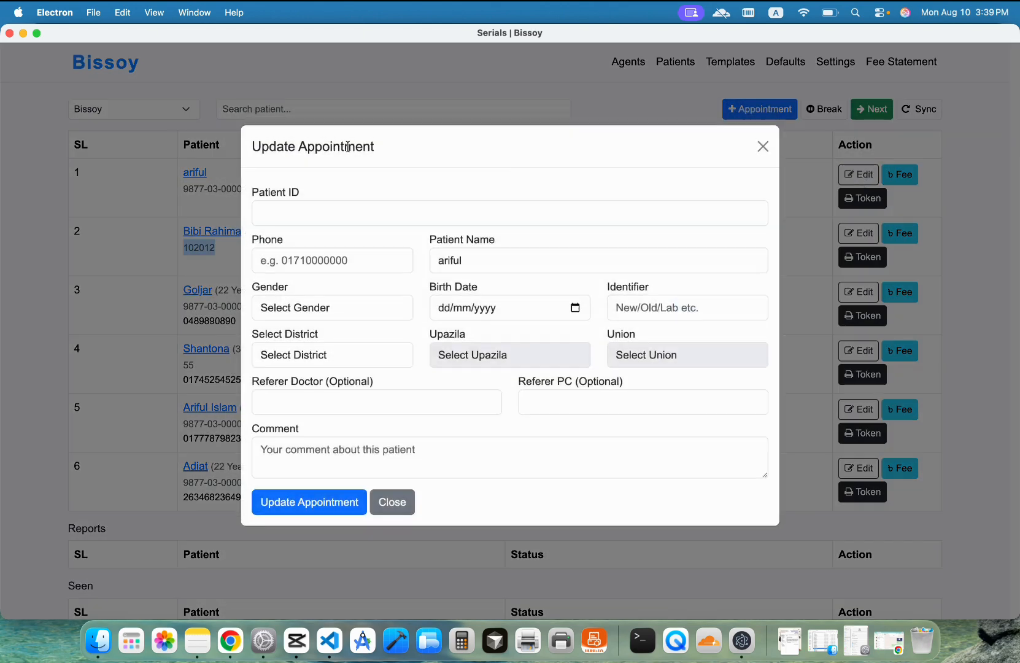
left_click(264, 219)
type("102012")
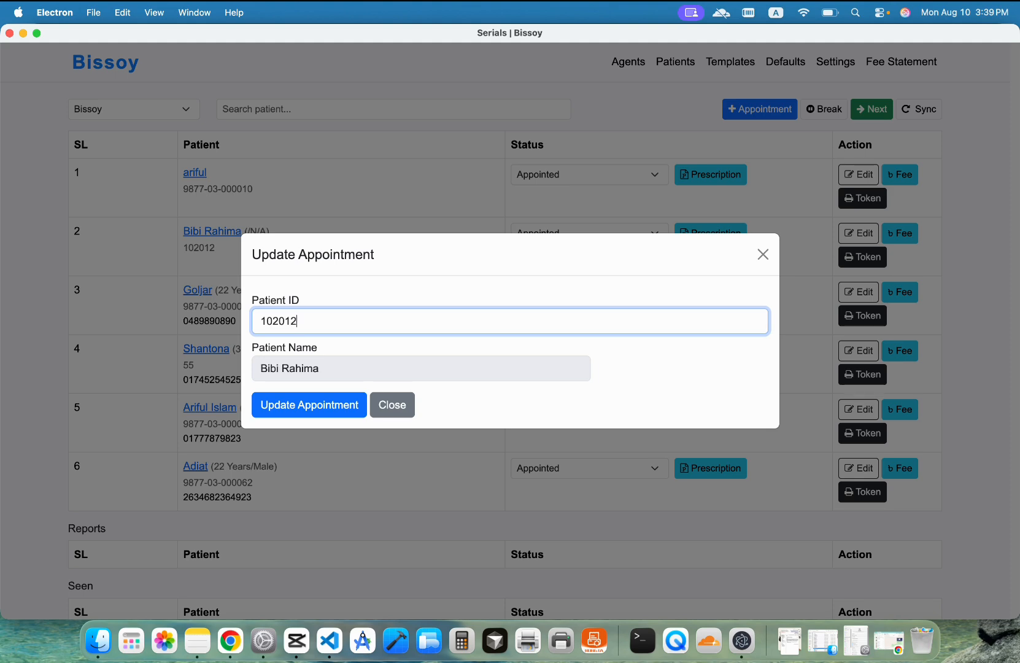
left_click(271, 403)
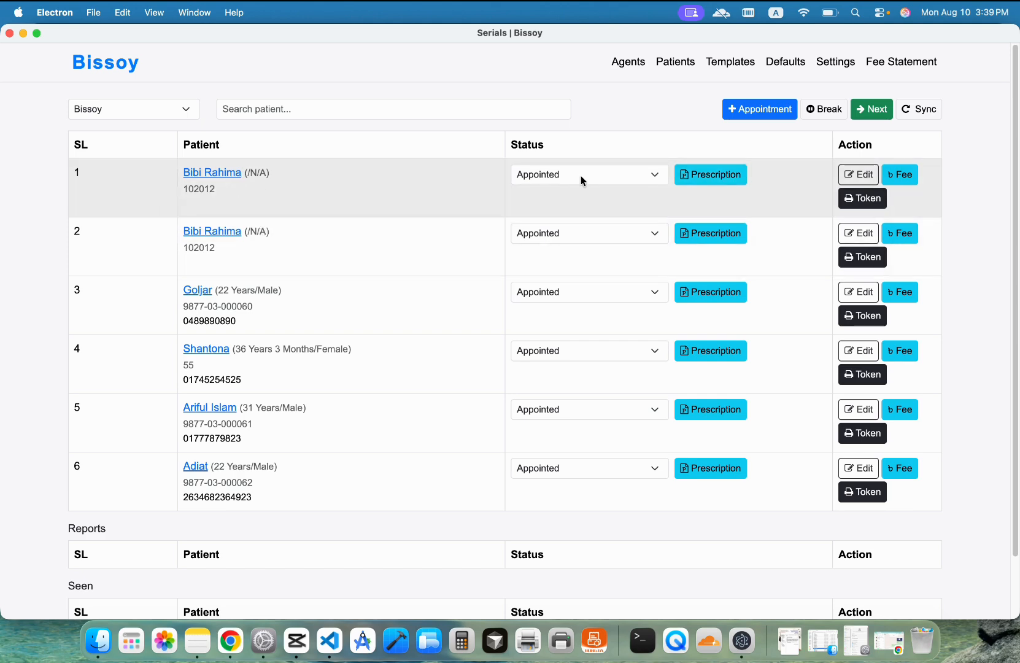
left_click(712, 178)
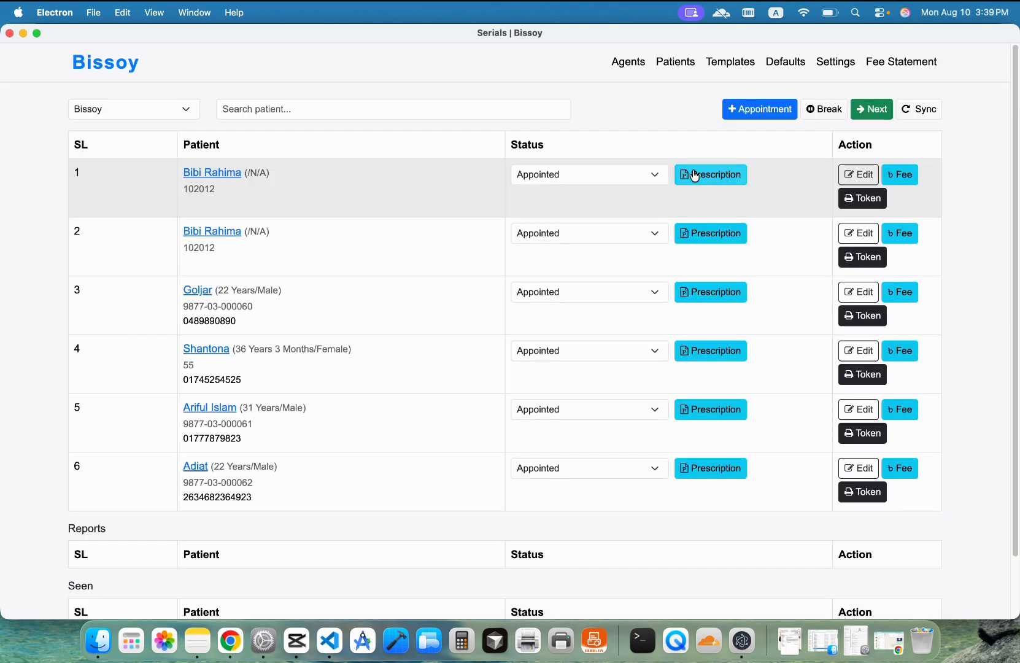
Step: Fill serial 1's prescription from the Acne template (Gel Fona 0.3%, Tab. Azithrocin 500 mg) and save it
left_click(696, 175)
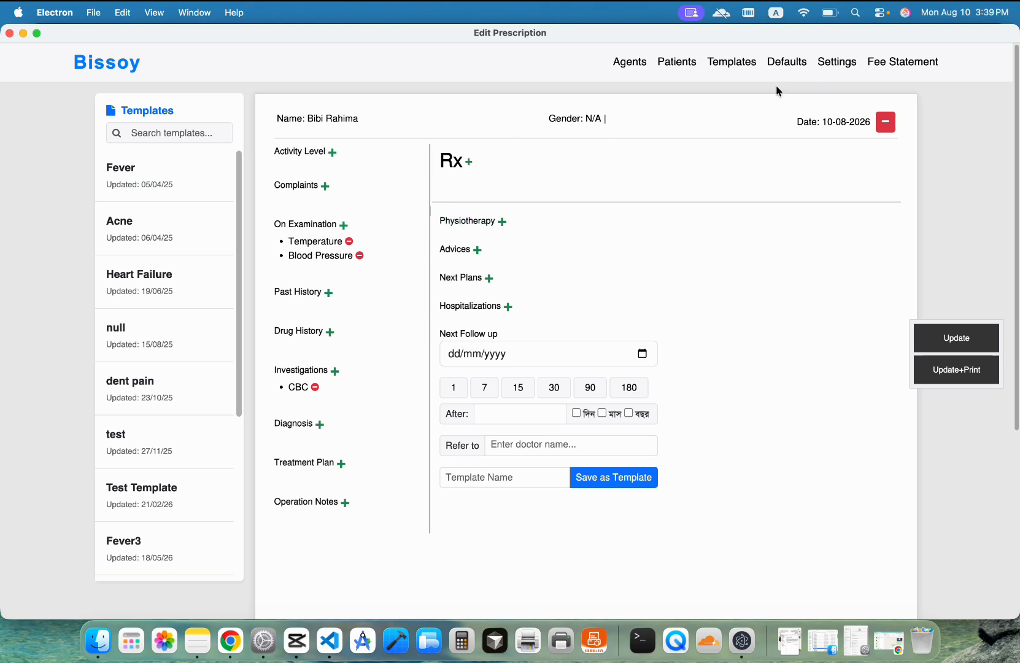
left_click(151, 244)
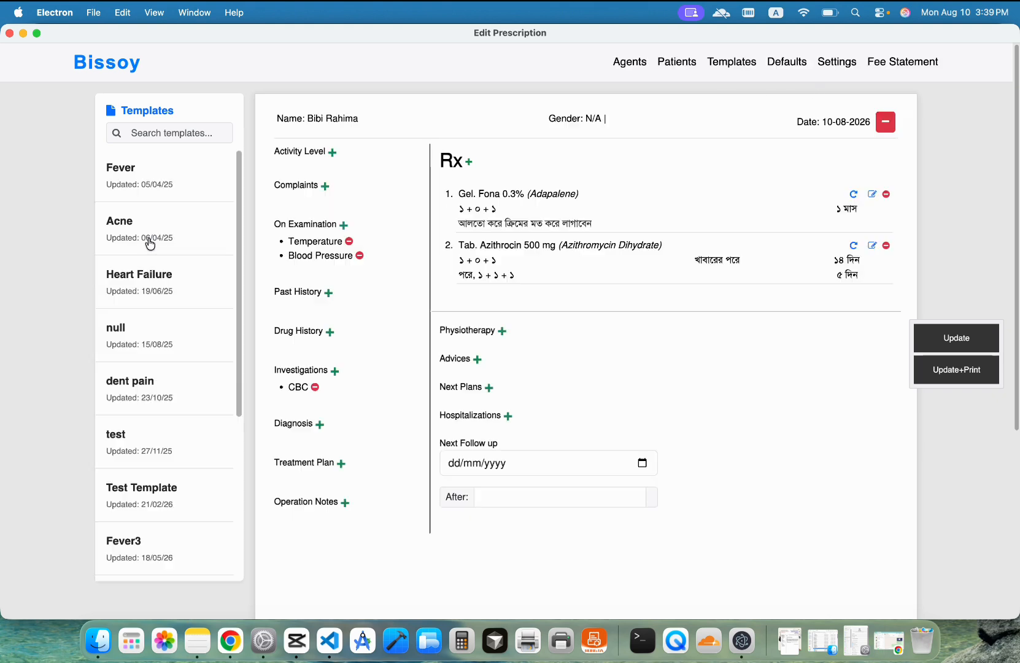
left_click(954, 337)
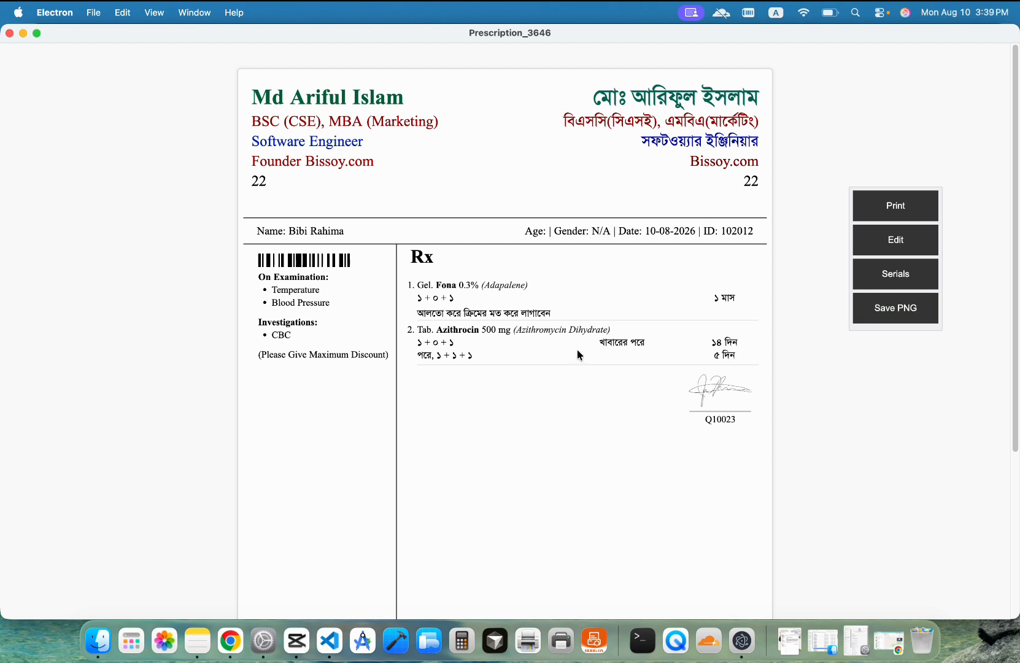
left_click(882, 283)
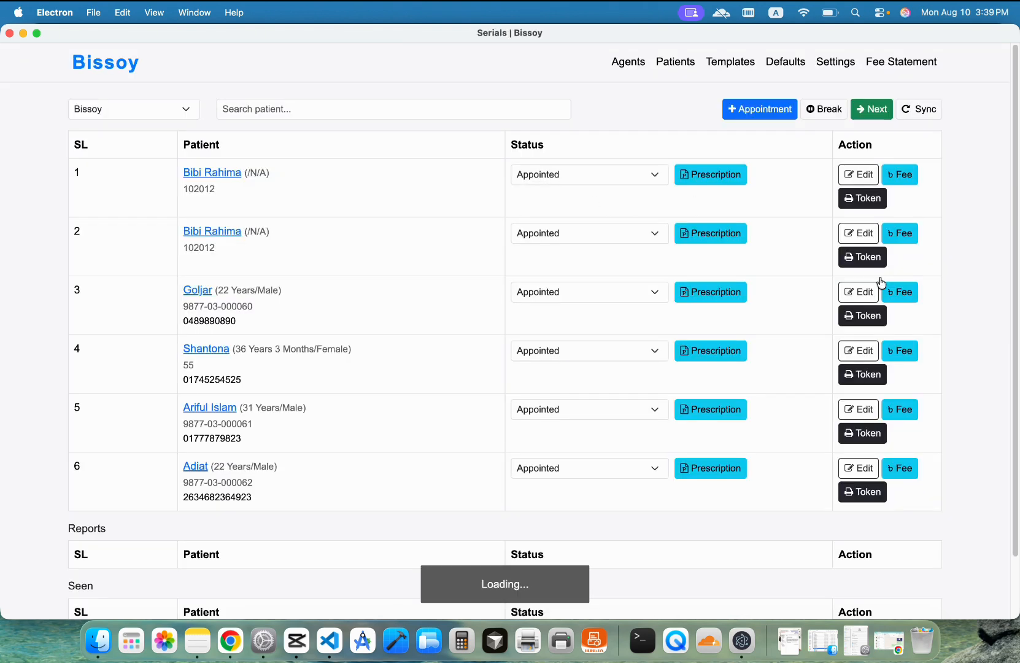
Step: Try searching patients for 'ad', clear the search, then go to the Patients list
left_click(241, 110)
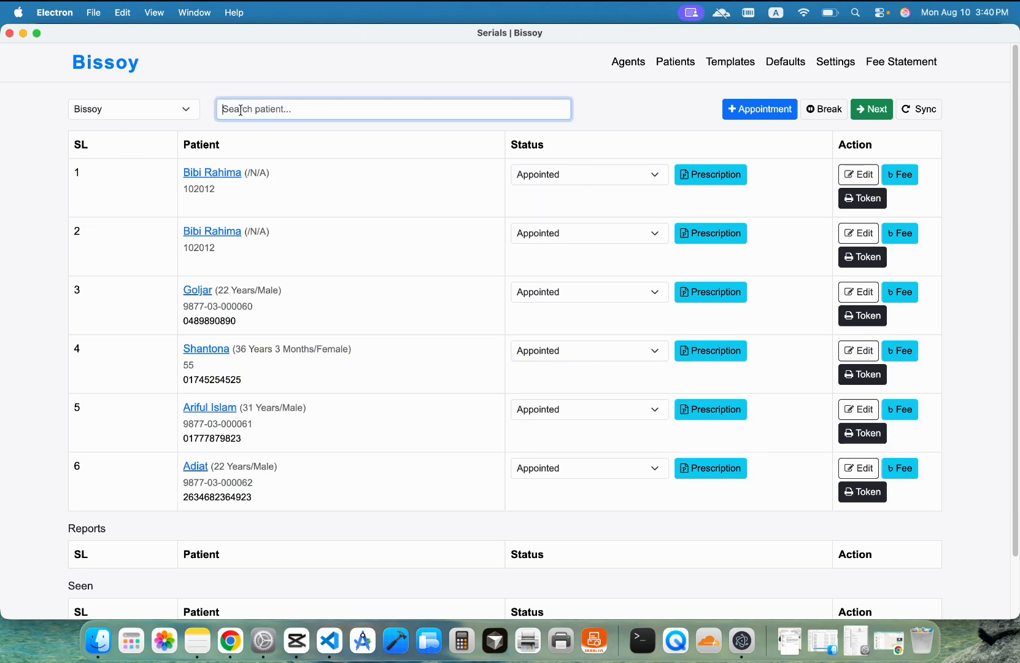
type("ad")
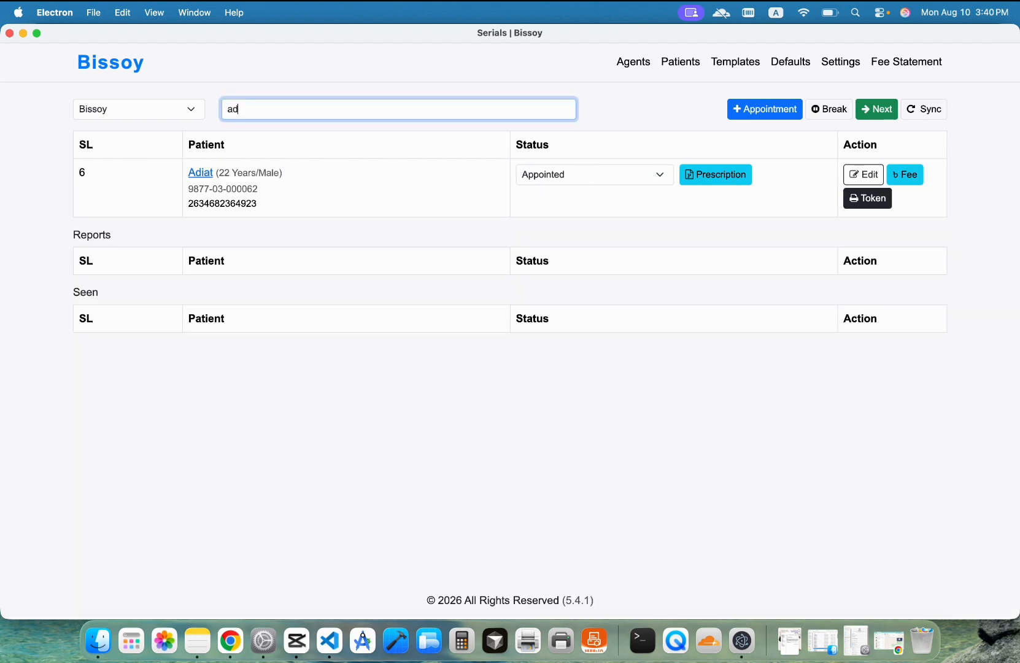
key("BackSpace")
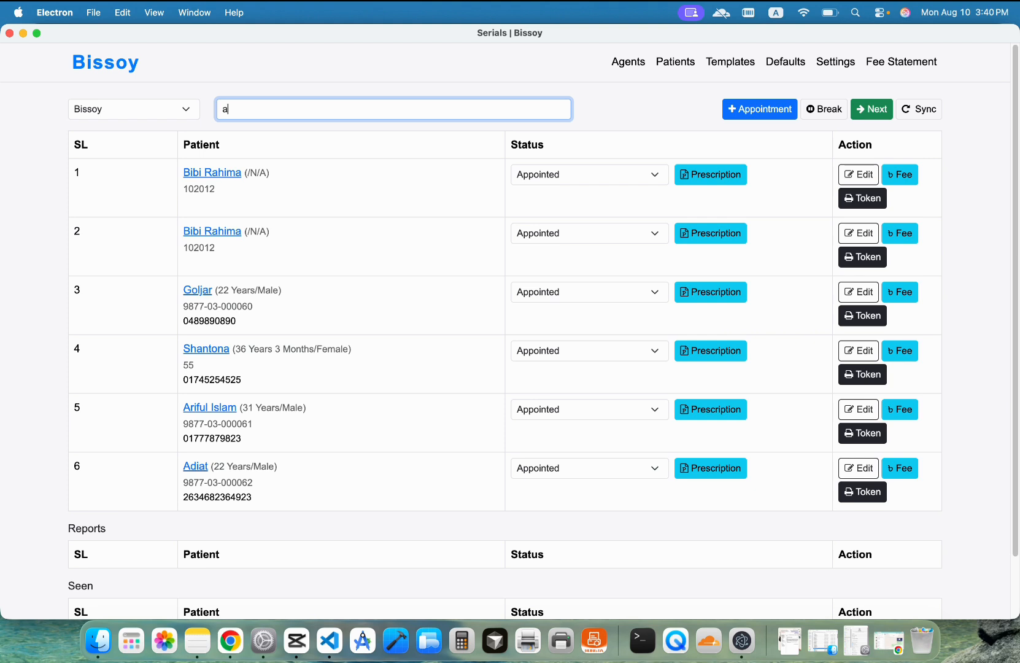
key("BackSpace")
type("ad")
key("BackSpace")
key("BackSpace")
key("BackSpace")
key("BackSpace")
left_click(684, 74)
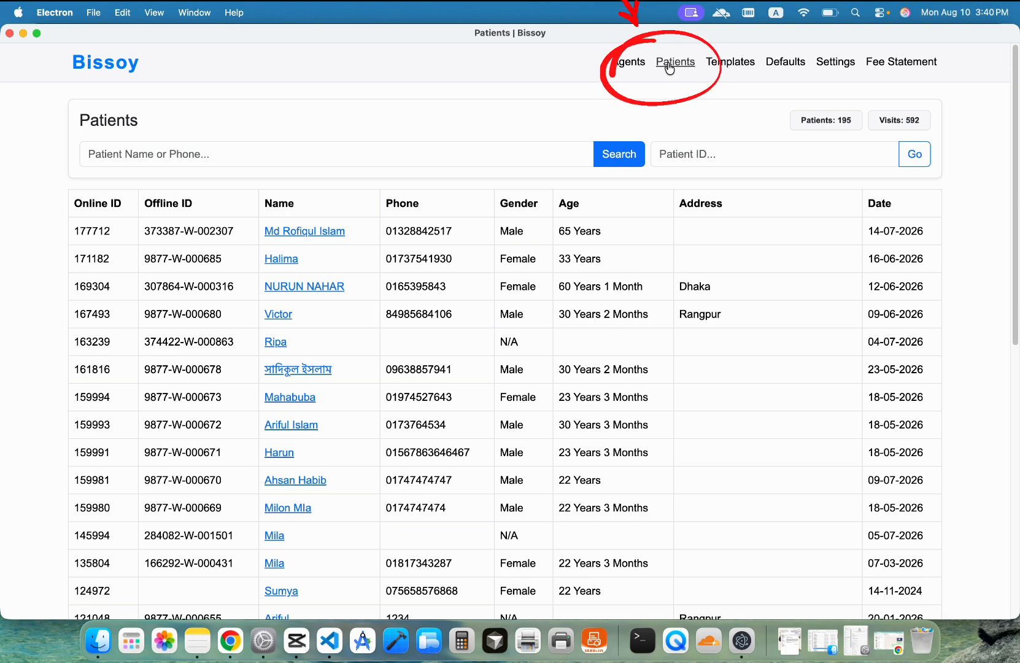
Step: Look over the Patients table and its name and ID search fields, then open the top patient's profile
scroll(462, 344, "down", 10)
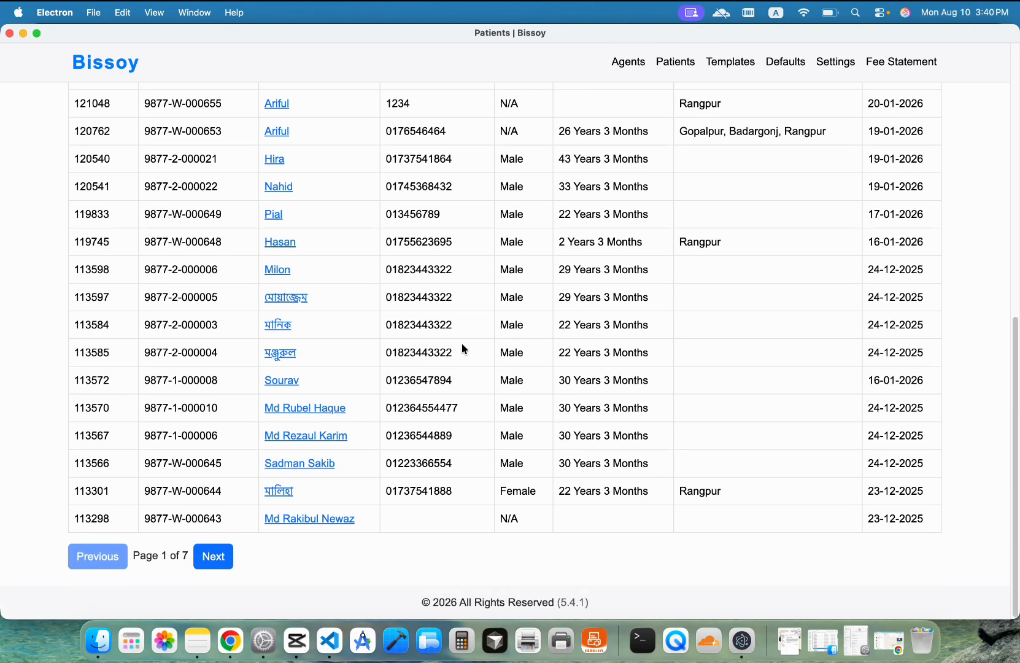
scroll(463, 347, "up", 10)
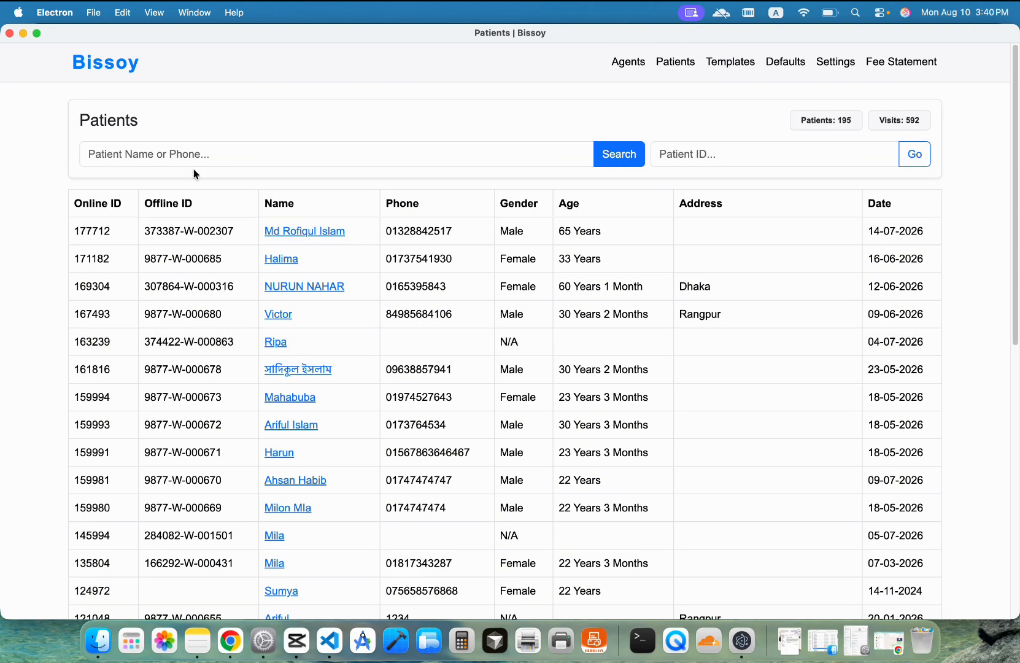
left_click(305, 151)
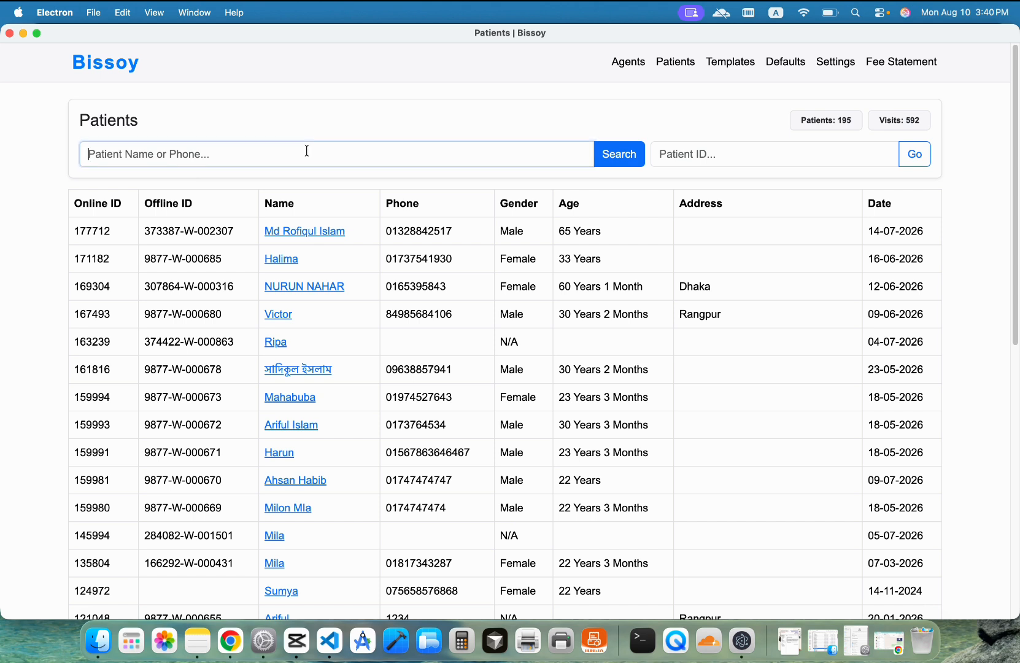
left_click(691, 163)
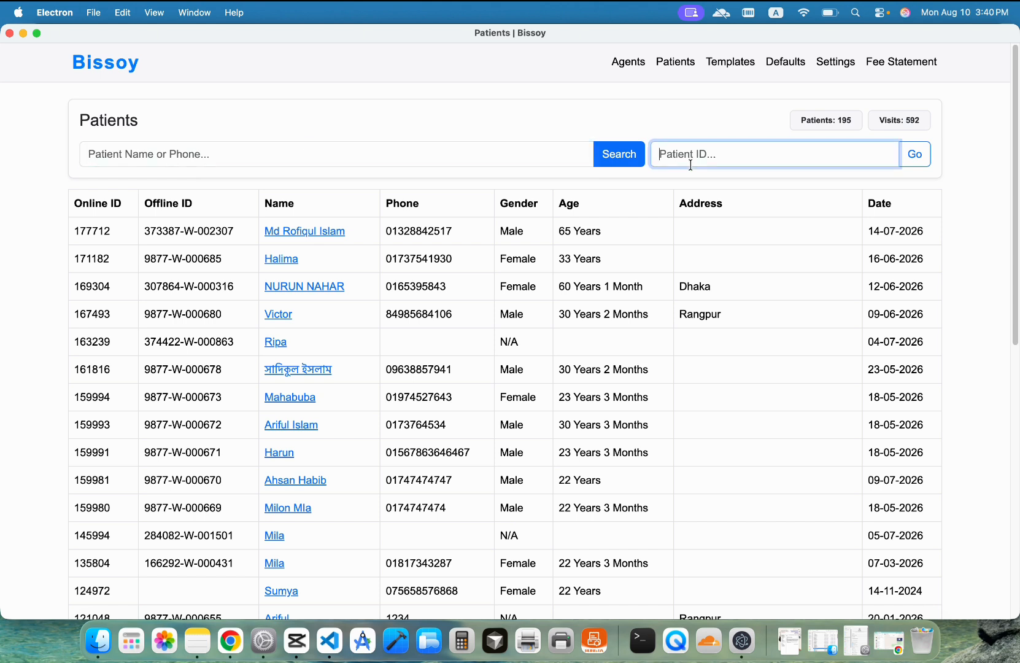
left_click(318, 233)
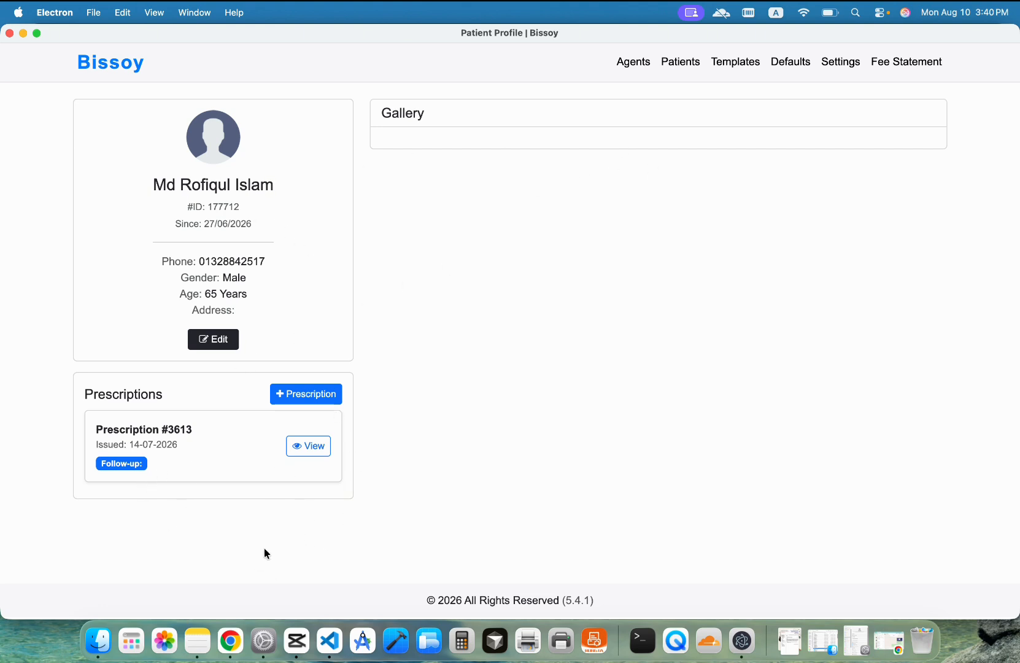
Step: Browse the Templates page, view the Diaria template's edit page, then go to Defaults
left_click(735, 61)
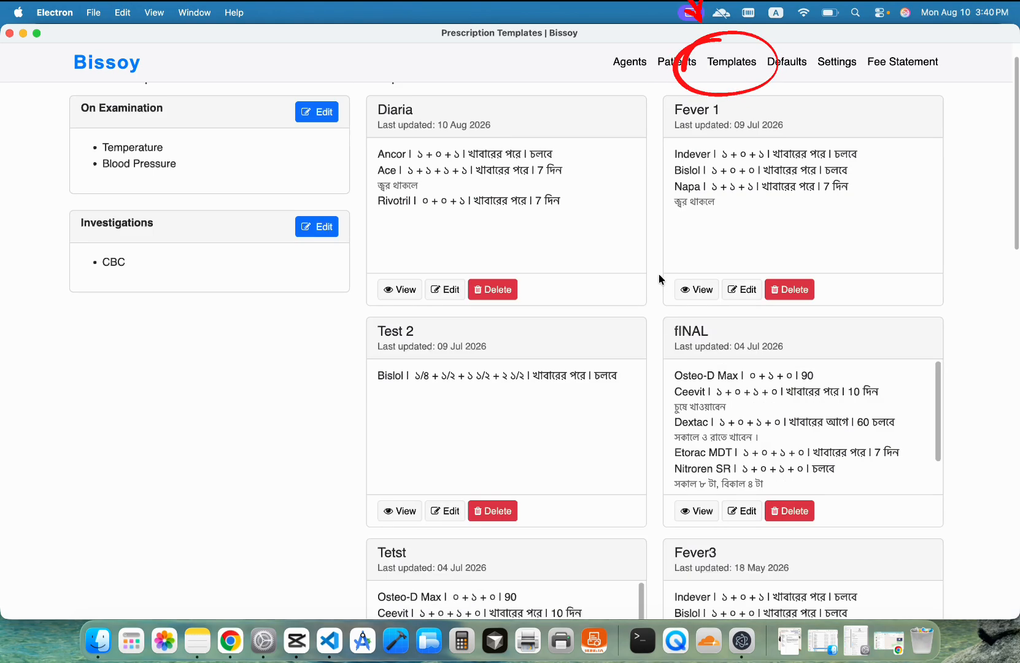
scroll(687, 319, "down", 10)
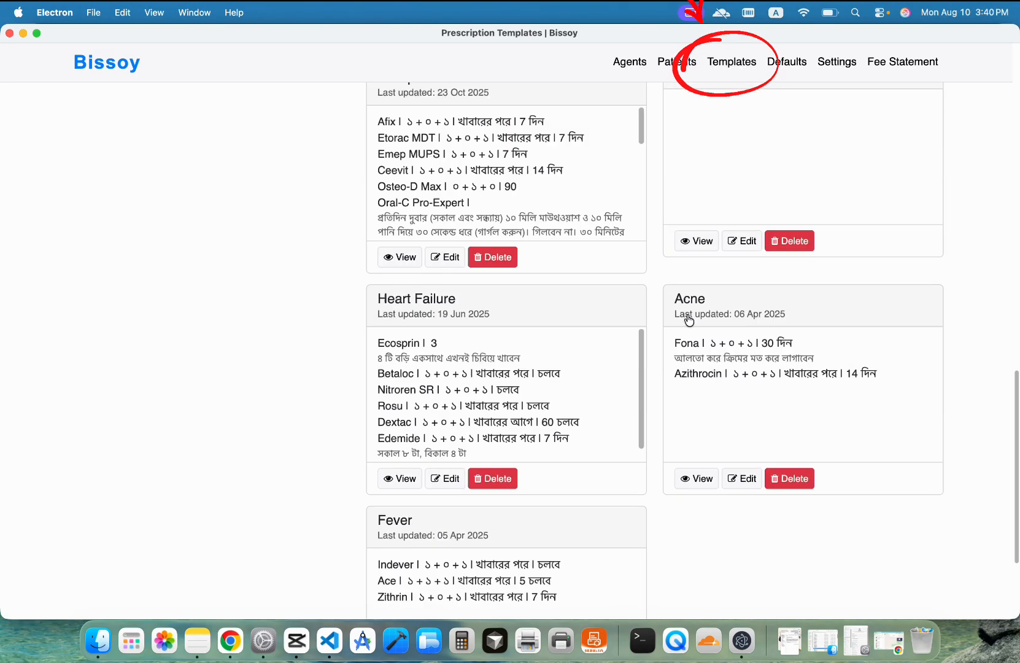
scroll(689, 320, "up", 10)
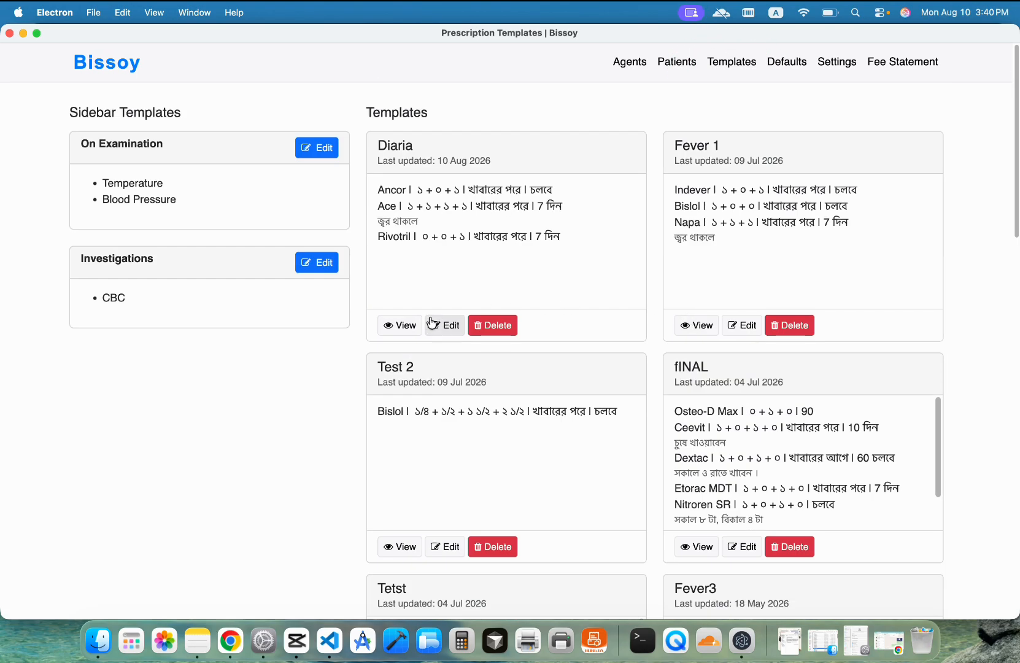
left_click(438, 327)
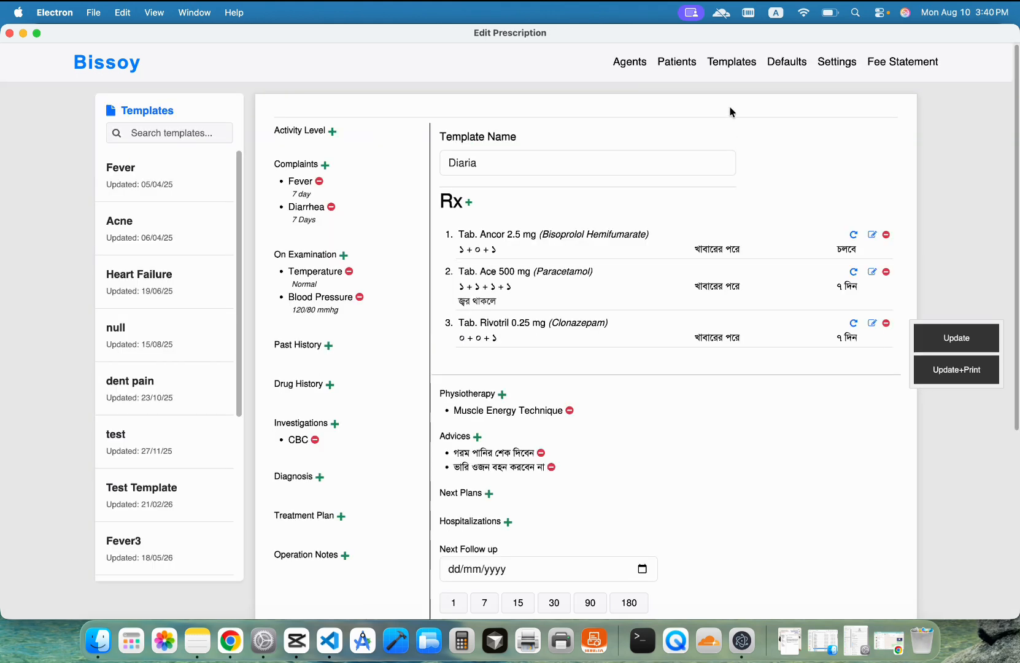
left_click(730, 64)
left_click(797, 66)
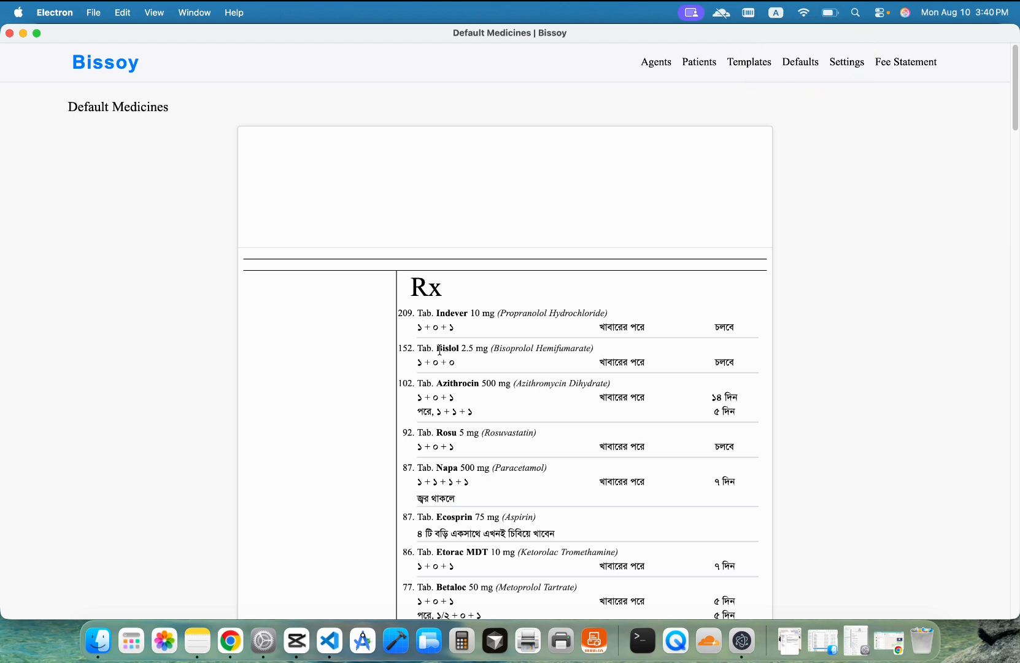
Step: Scroll through the default medicines, then return to the Serials list of six patients
scroll(517, 348, "down", 3)
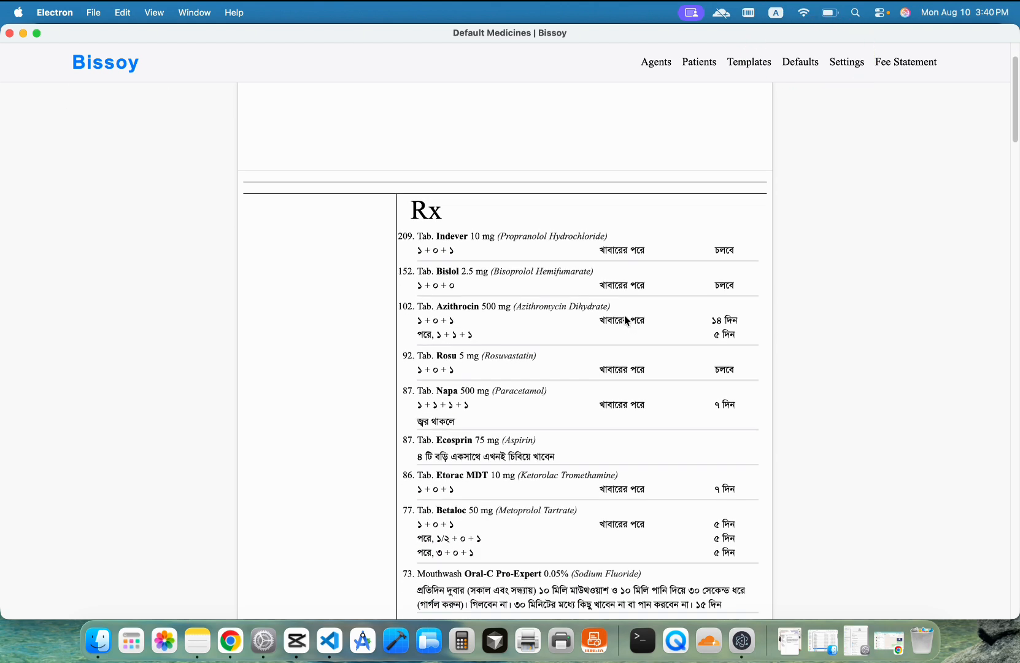
scroll(589, 370, "down", 2)
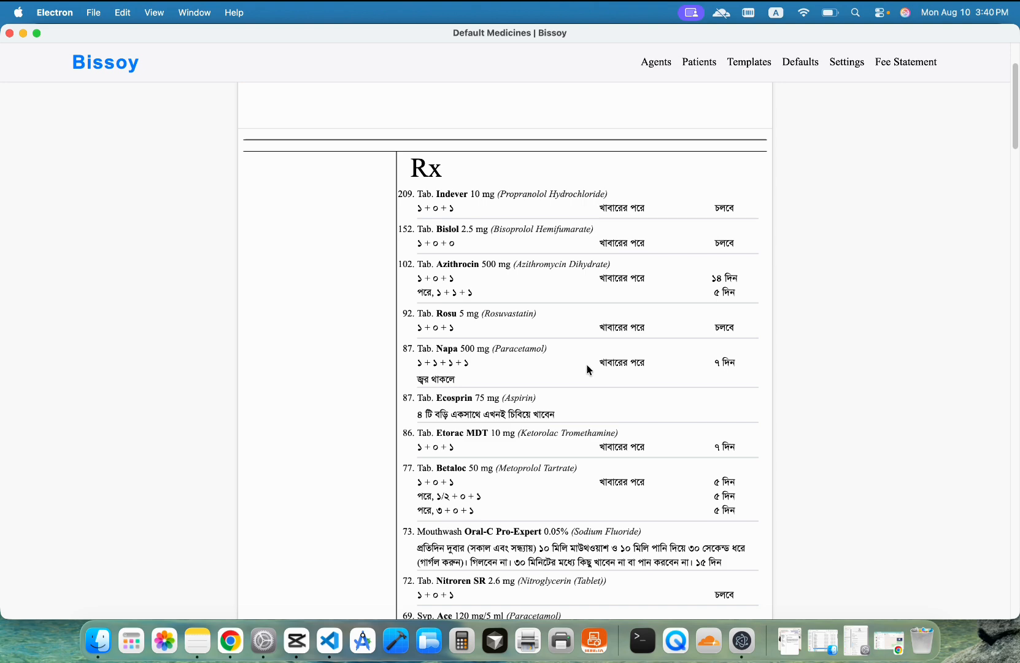
scroll(589, 369, "down", 20)
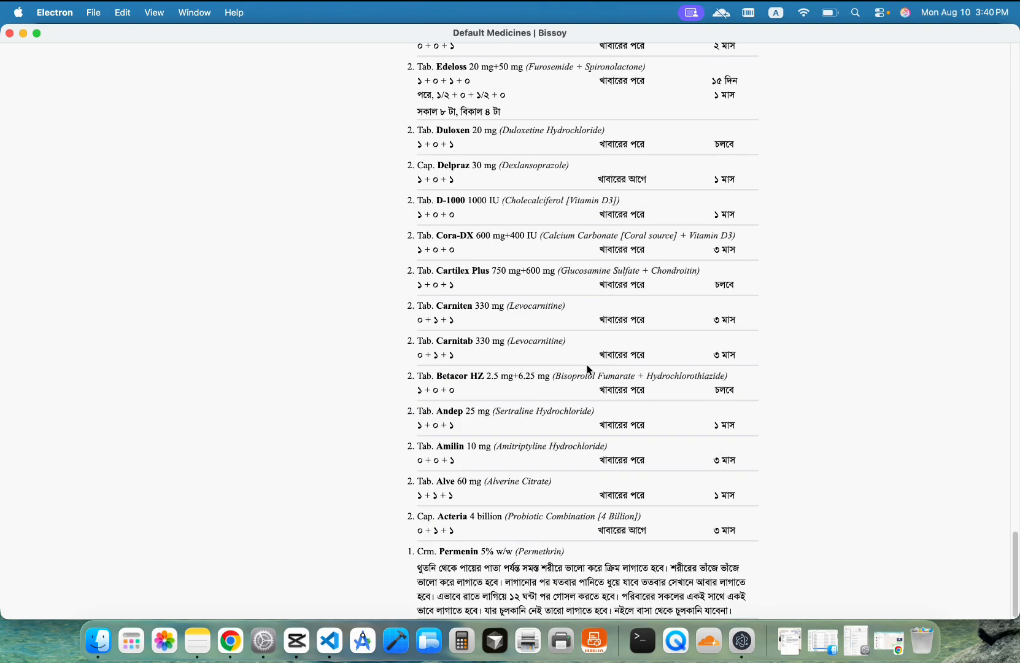
scroll(589, 369, "up", 20)
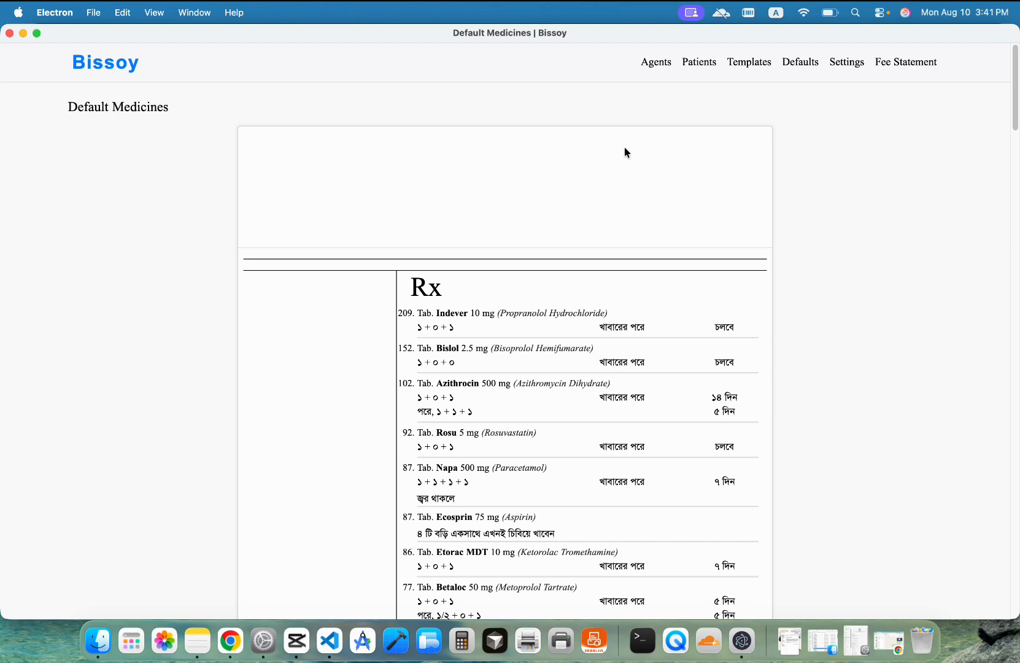
left_click(641, 64)
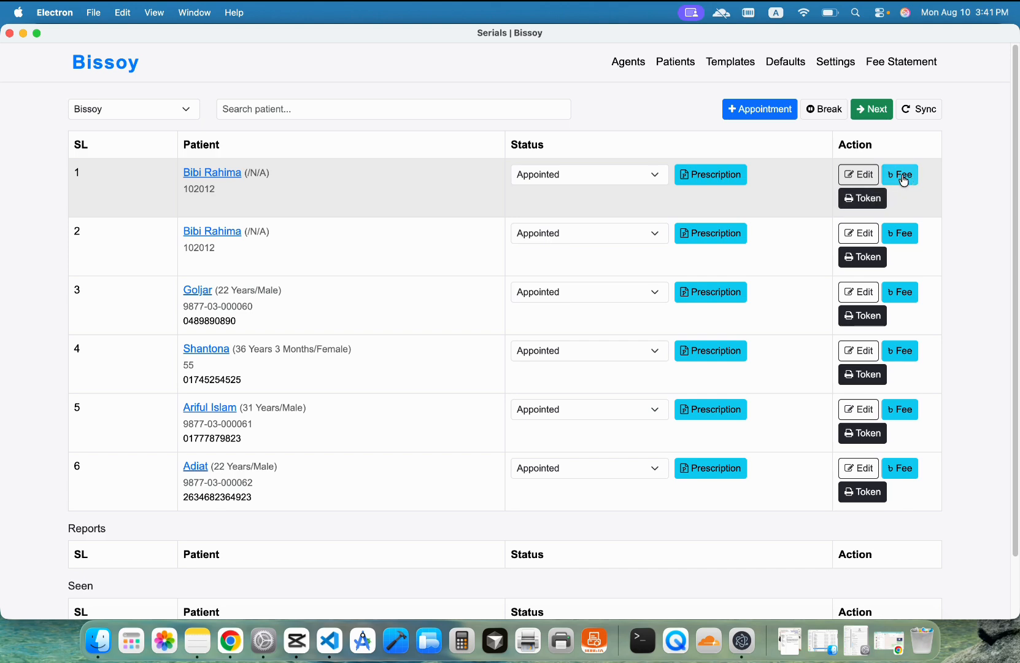
Step: Record a 700 cash fee for the first patient's appointment
left_click(902, 176)
left_click(445, 330)
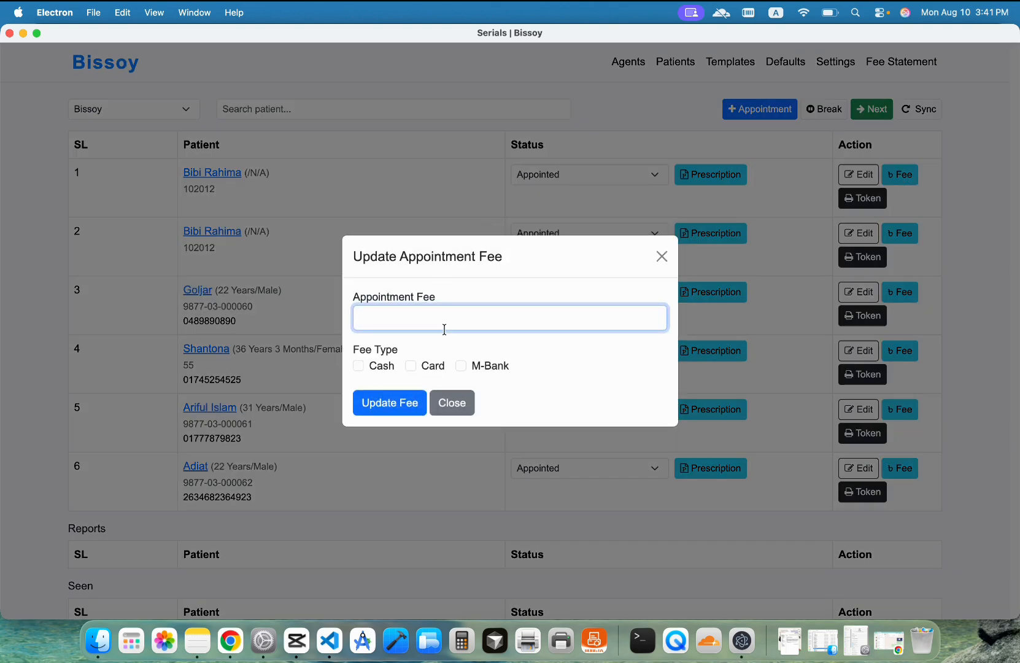
type("700")
left_click(359, 366)
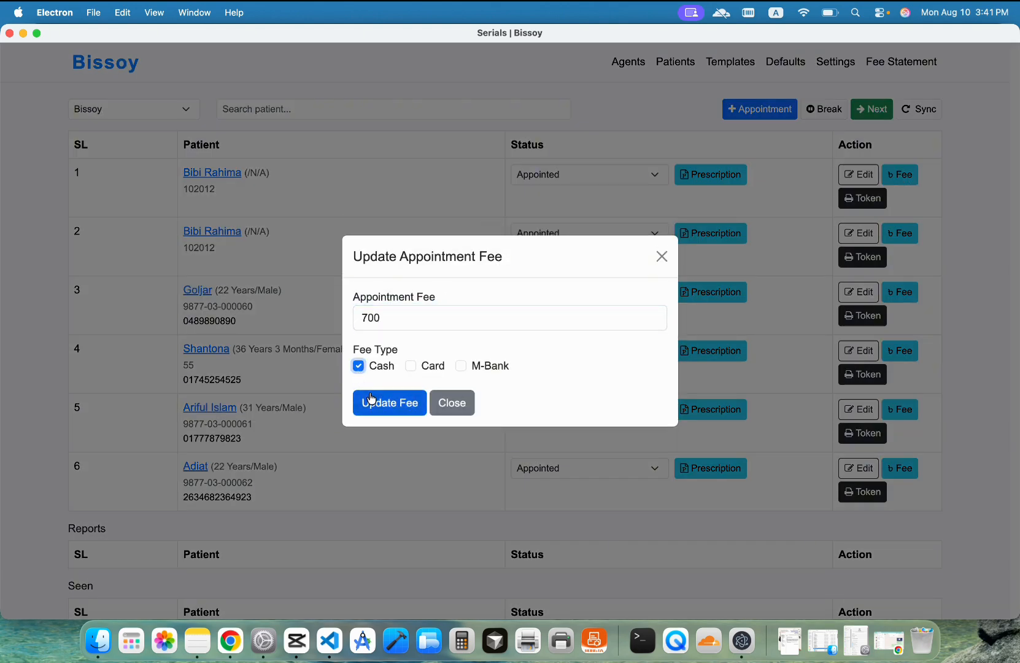
left_click(373, 403)
Step: Enter the 1000 and 500 appointment fees for the second and fourth patients
left_click(902, 233)
left_click(398, 317)
type("1")
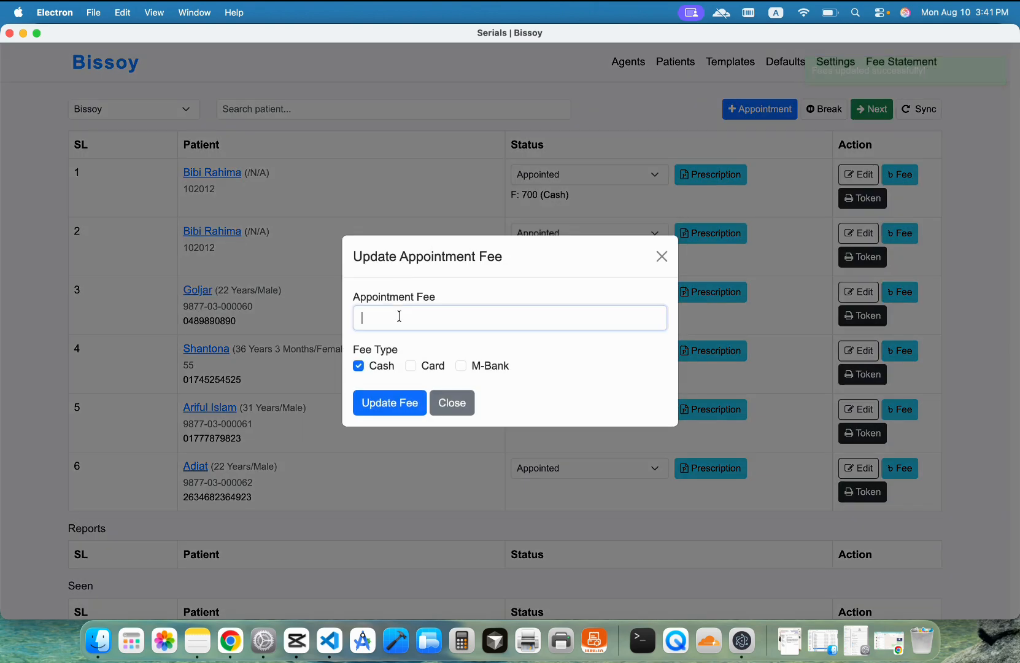
type("000")
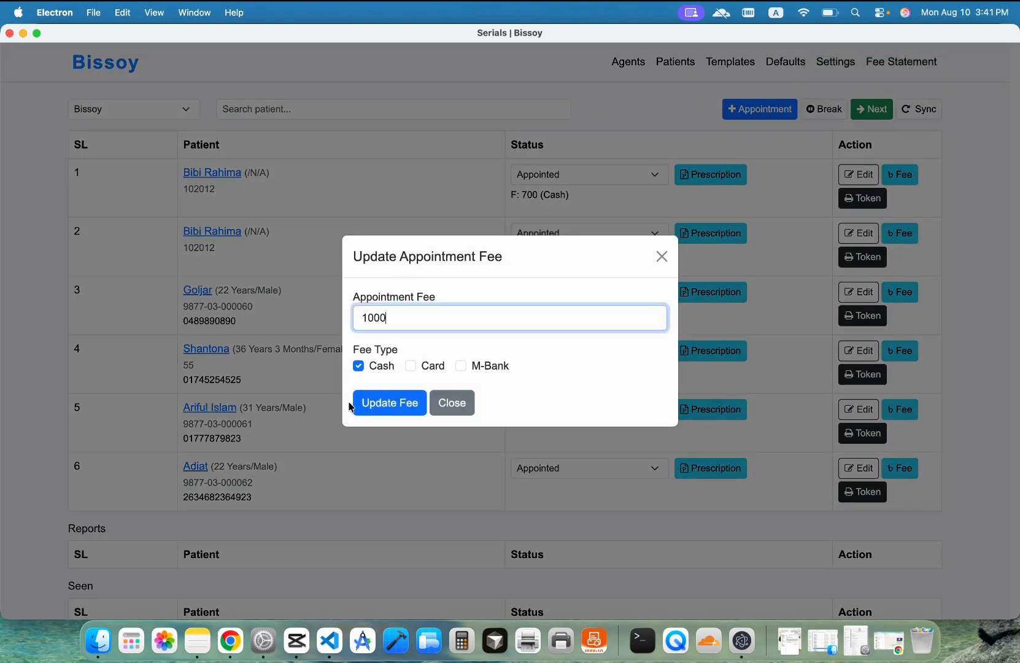
key("BackSpace")
key("BackSpace")
key("BackSpace")
key("BackSpace")
type("500")
left_click(394, 403)
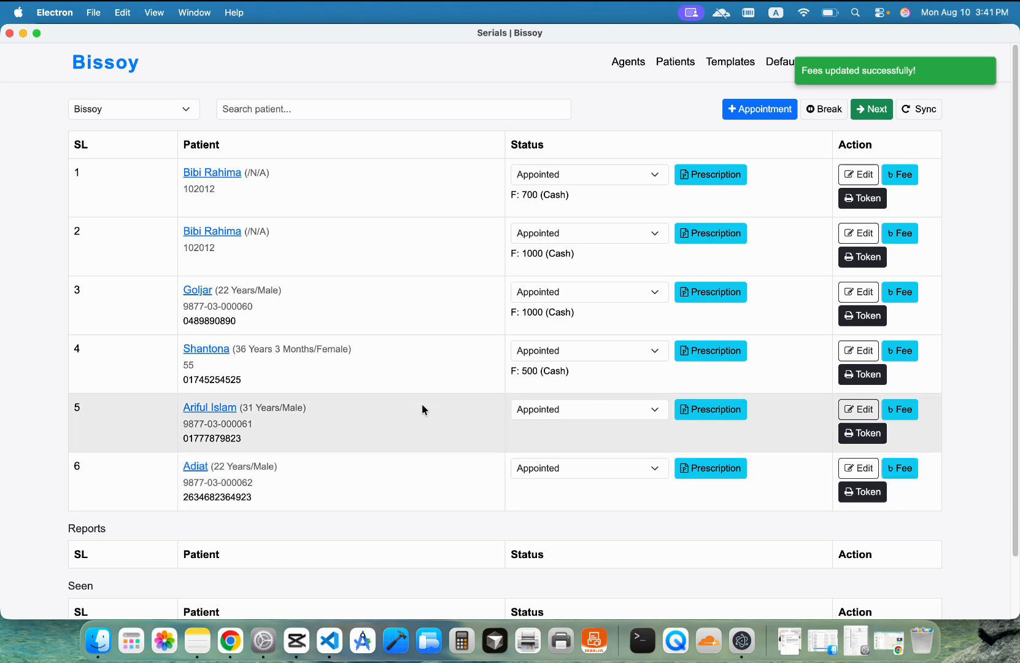
Step: Record fees of 1000 for the fifth patient and 800 for the sixth
left_click(897, 416)
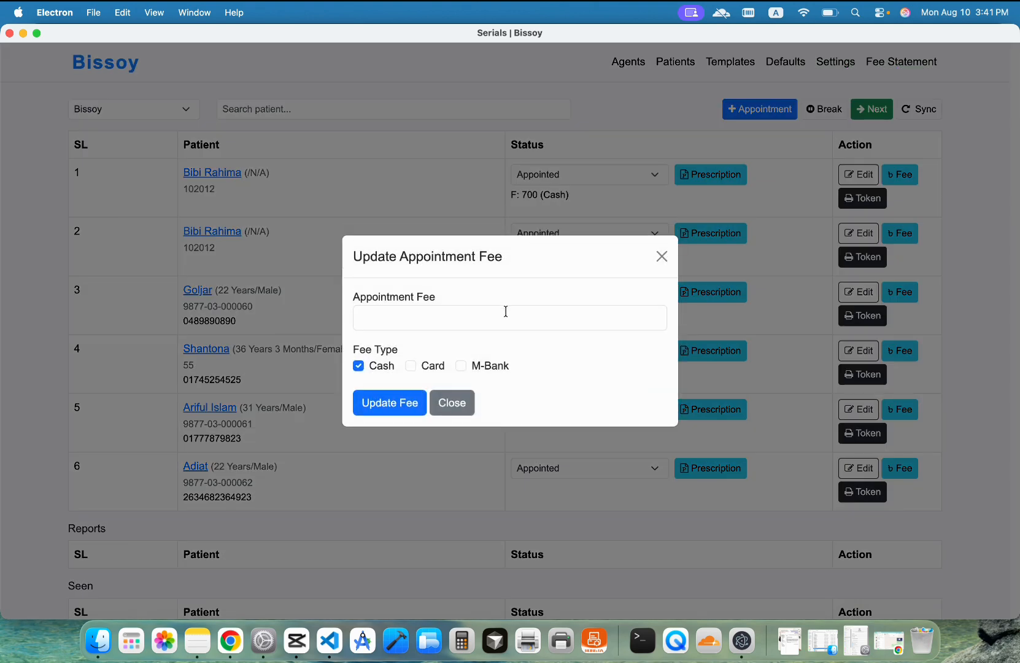
left_click(503, 311)
type("1000")
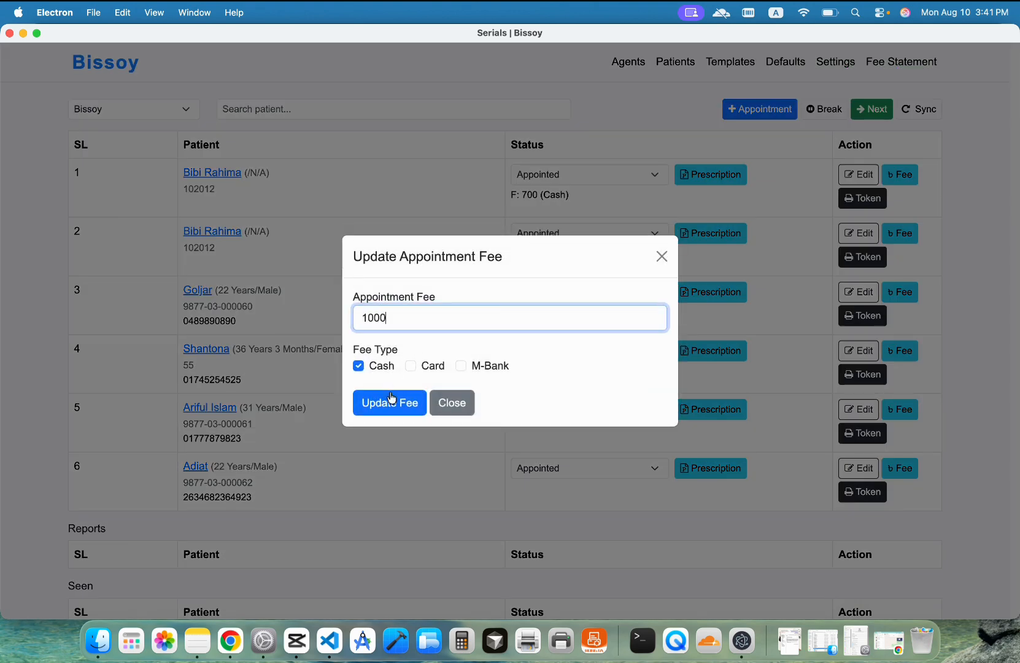
left_click(373, 402)
left_click(390, 320)
type("800")
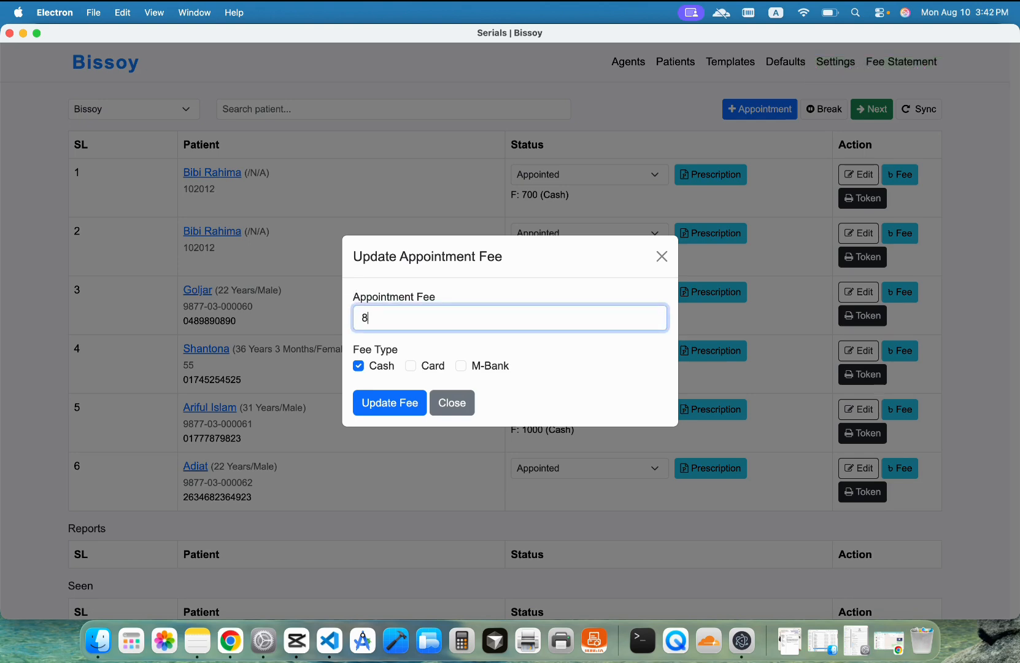
left_click(400, 403)
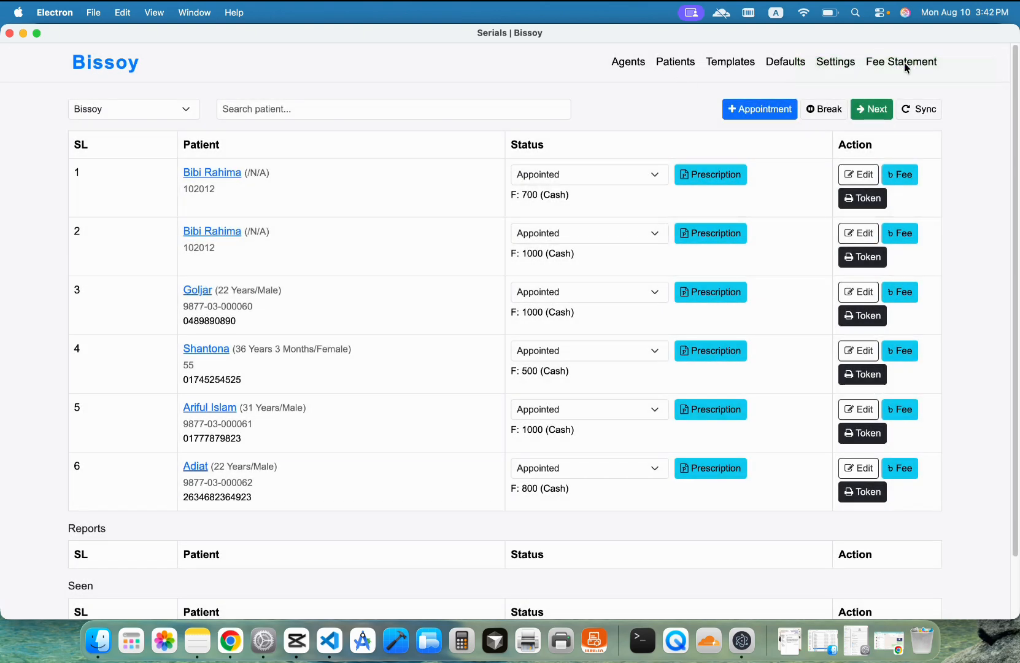
Step: Review the day's fee statement showing 5000 in cash, cancel its printing, and go back
left_click(894, 63)
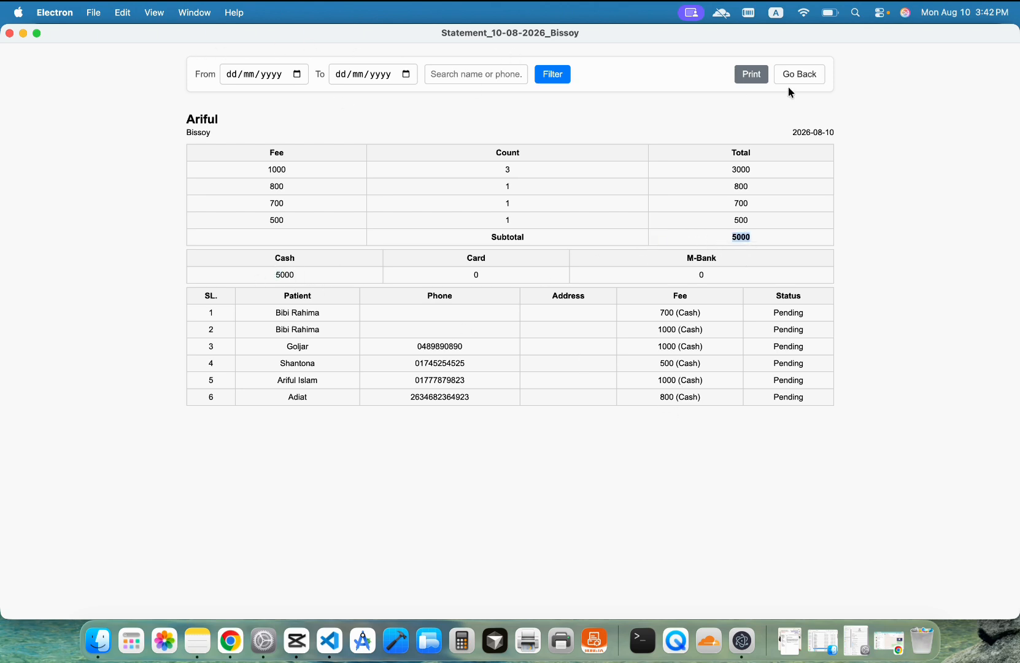
left_click(752, 75)
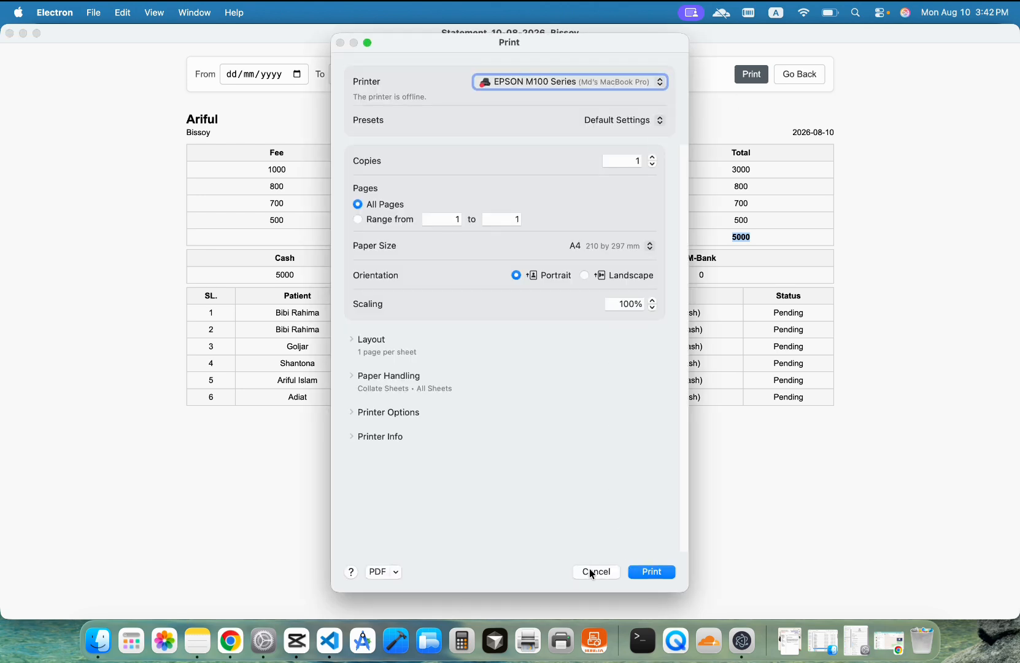
left_click(611, 567)
left_click(824, 74)
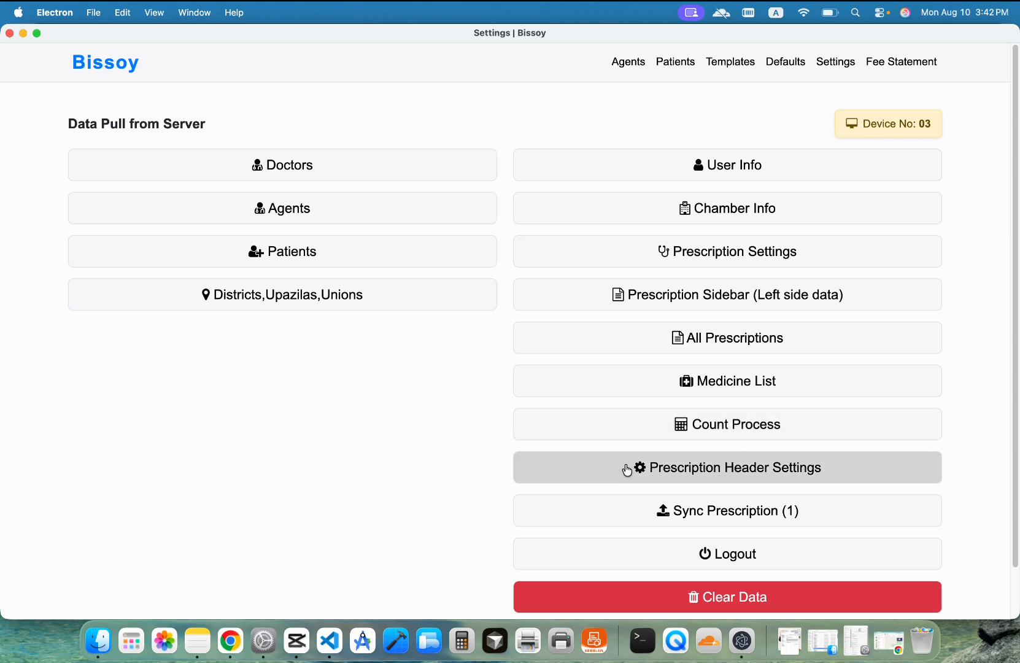
Step: Set the first English header line colour to brighter green #04a96a and save it
left_click(724, 470)
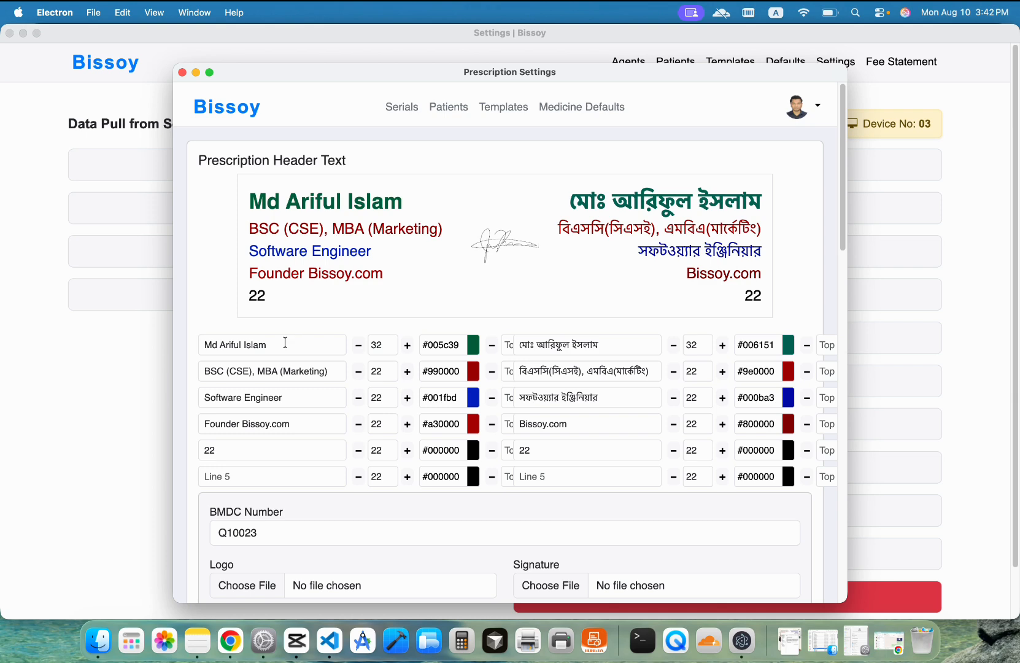
left_click(473, 346)
left_click(314, 141)
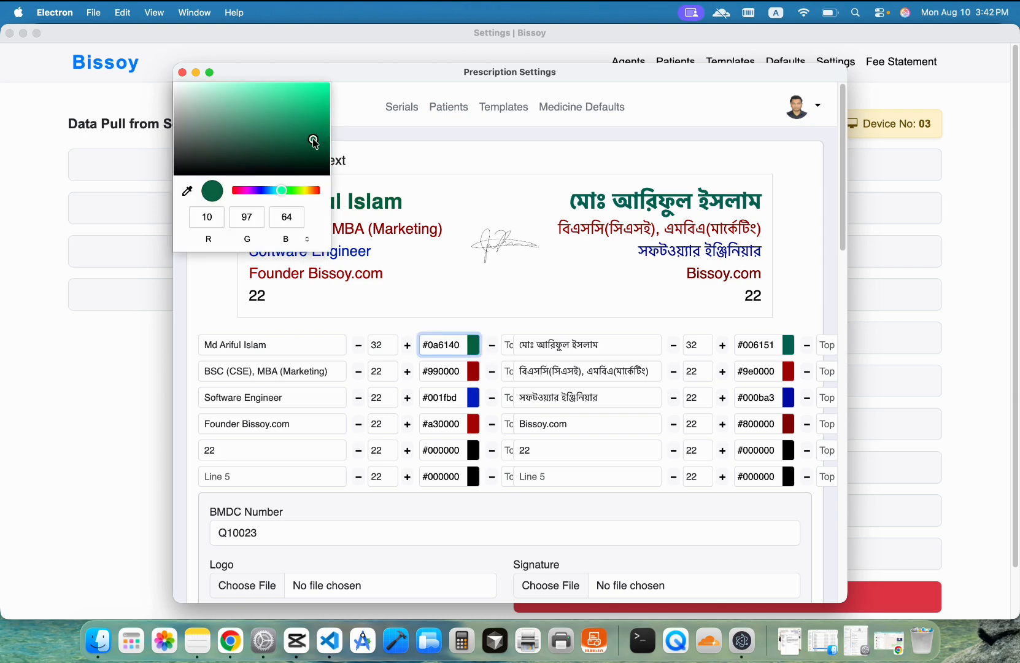
left_click_drag(314, 141, 325, 114)
left_click(501, 246)
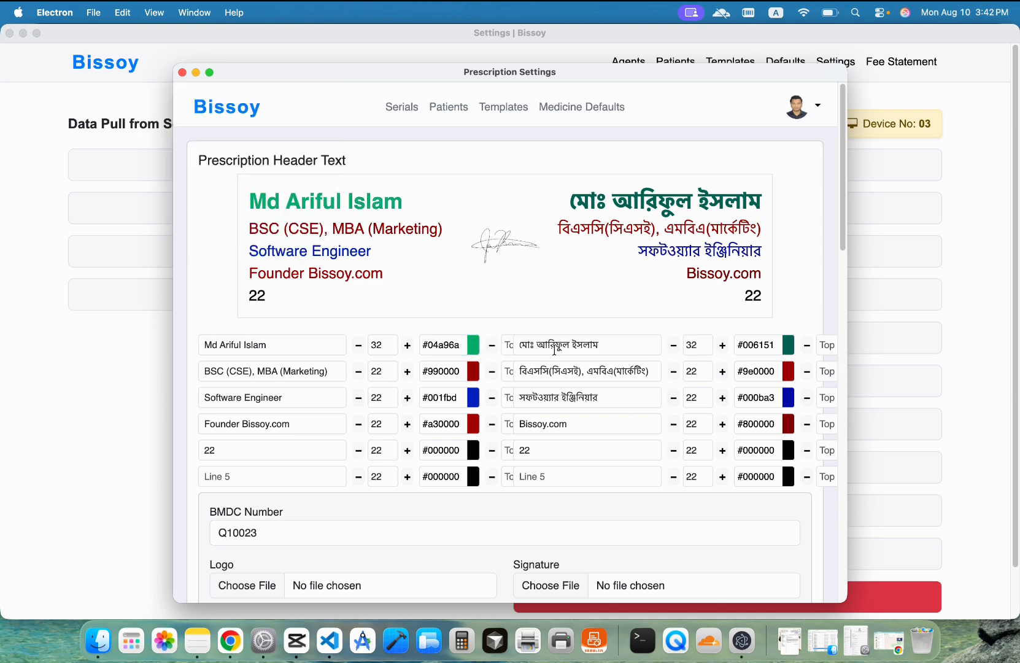
scroll(233, 584, "down", 3)
left_click(225, 587)
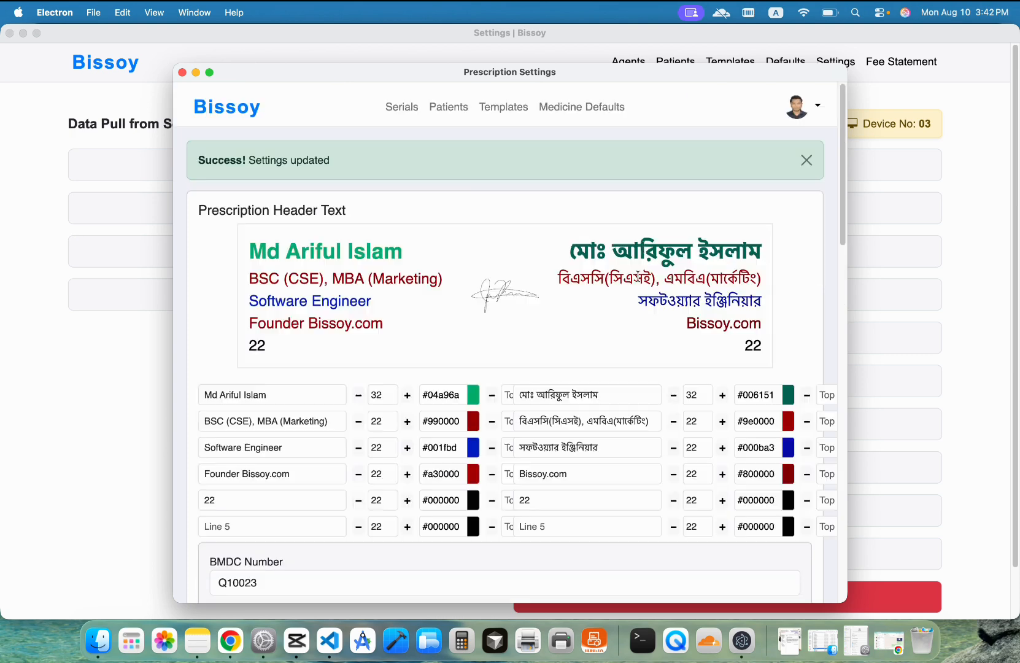
Step: Change the prescription top margin from 180 to 100 px, save, and close the settings window
scroll(558, 440, "down", 15)
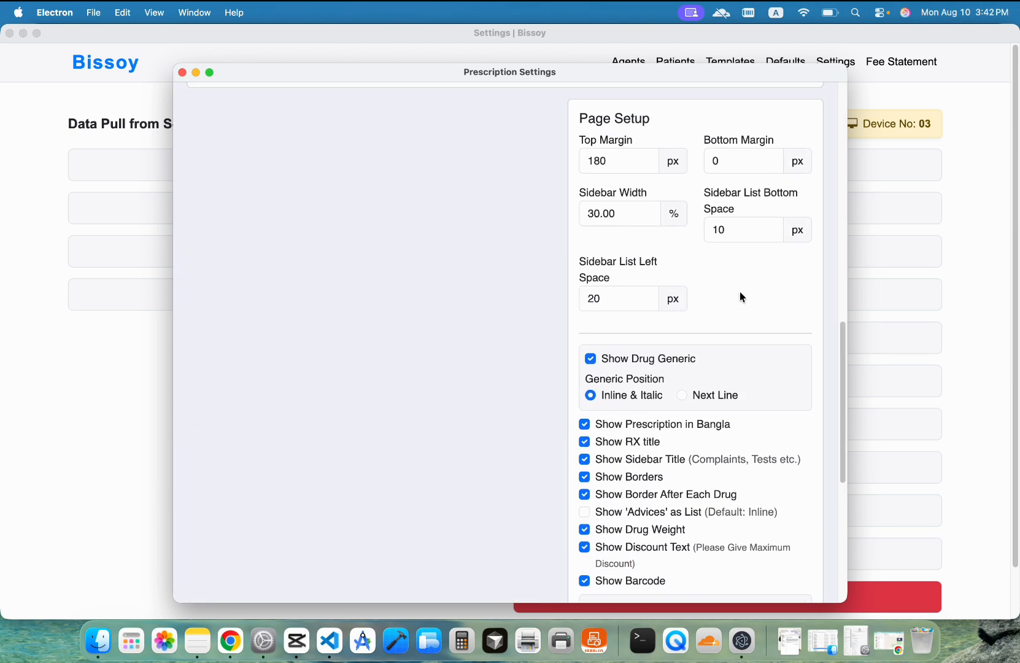
scroll(741, 278, "up", 1)
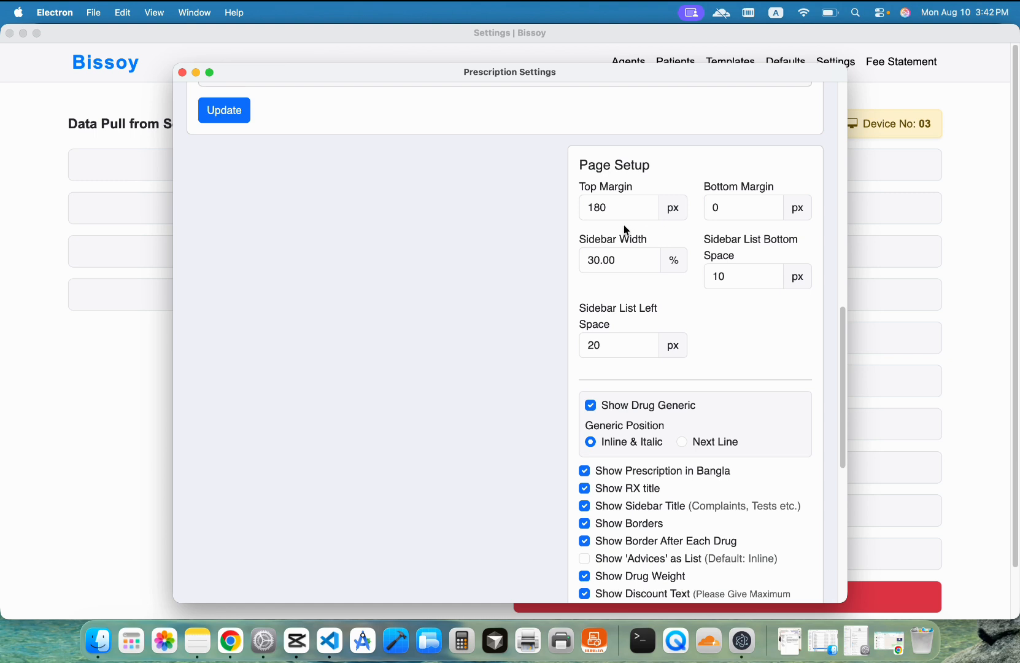
left_click_drag(575, 187, 617, 188)
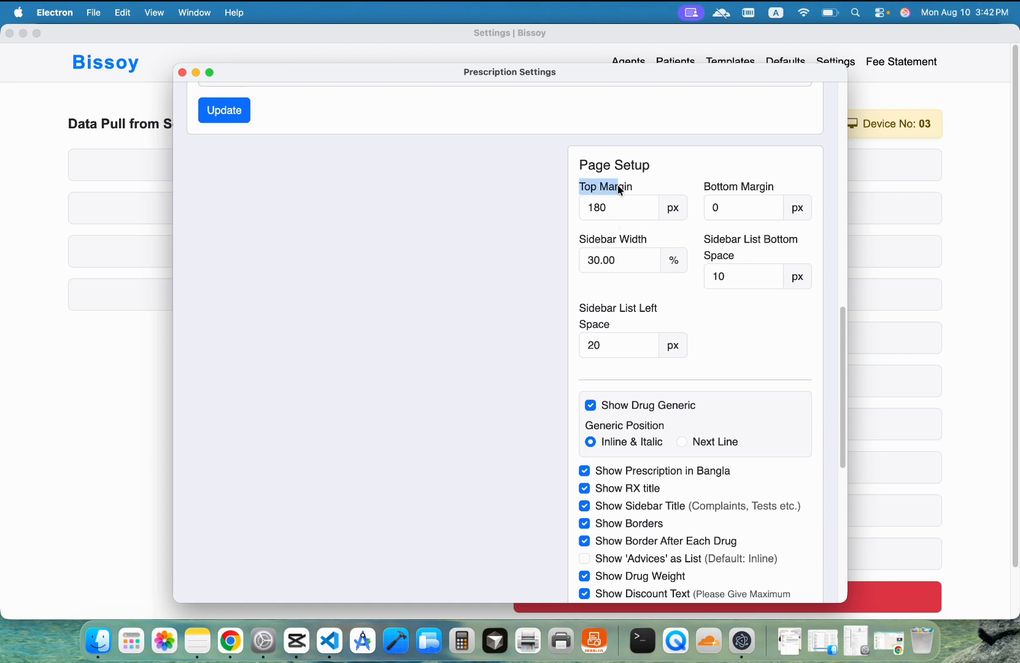
left_click(596, 206)
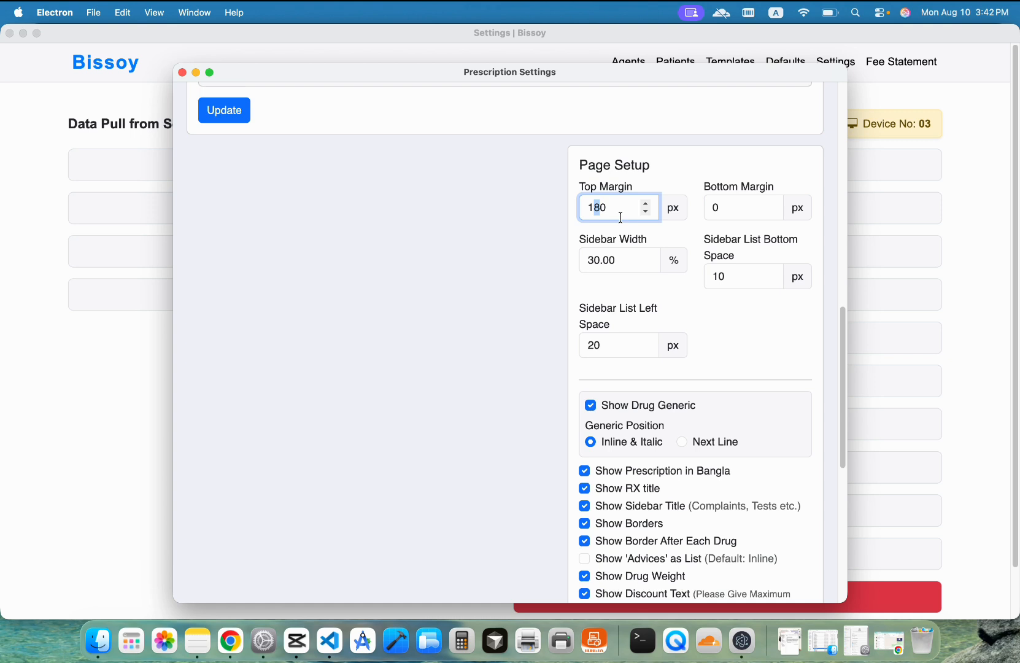
key("BackSpace")
type("0")
scroll(653, 287, "down", 10)
scroll(653, 287, "up", 6)
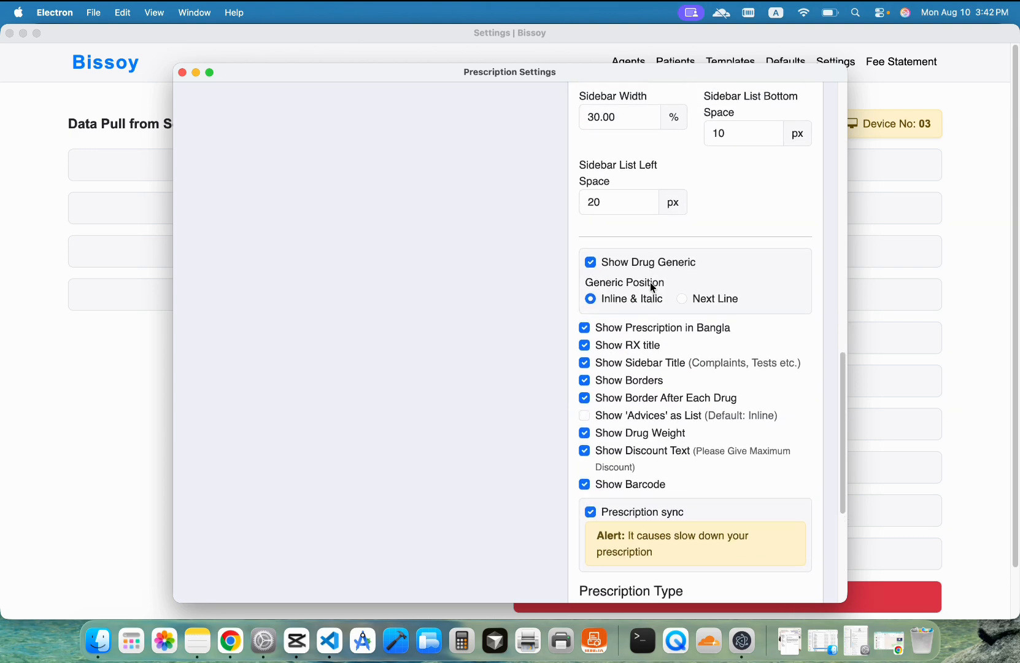
scroll(653, 287, "down", 5)
left_click(594, 539)
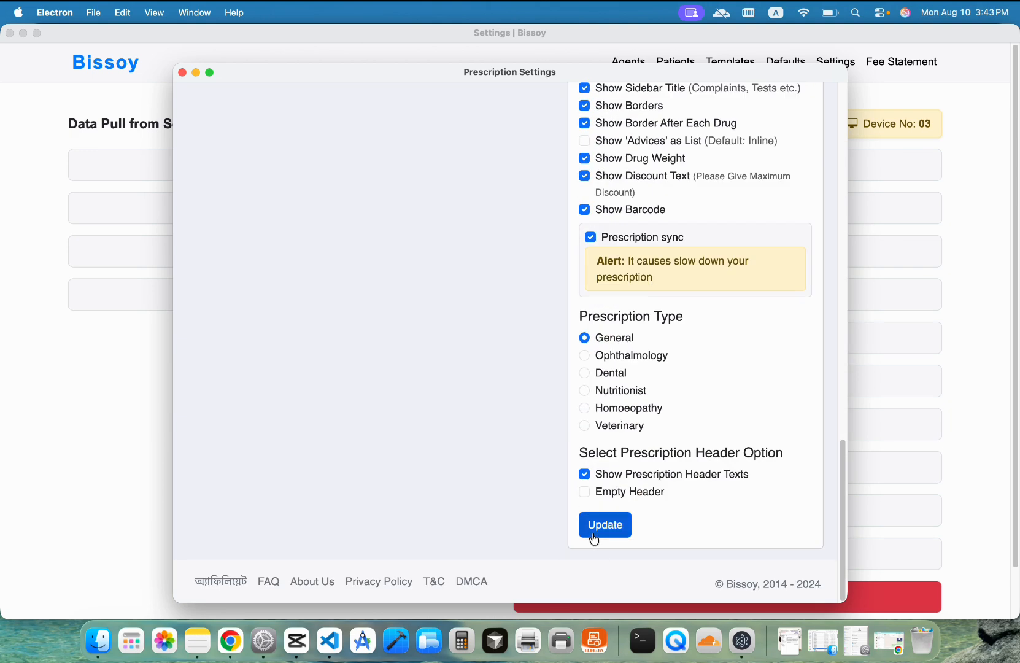
left_click(847, 62)
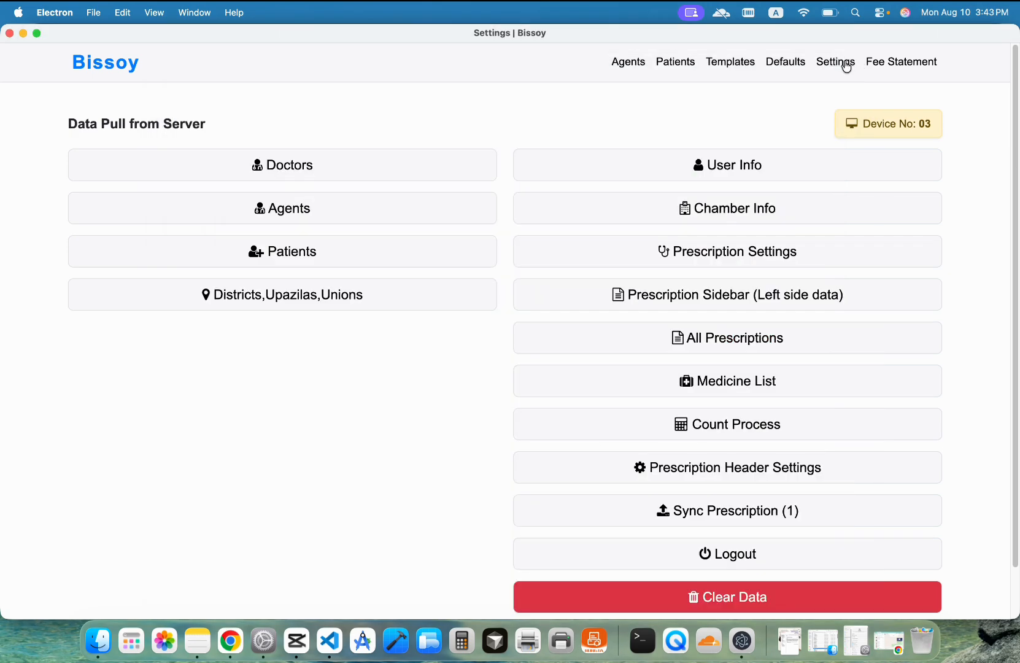
Step: Preview the sixth patient's printed prescription, then reopen Prescription Settings at Page Setup
left_click(747, 257)
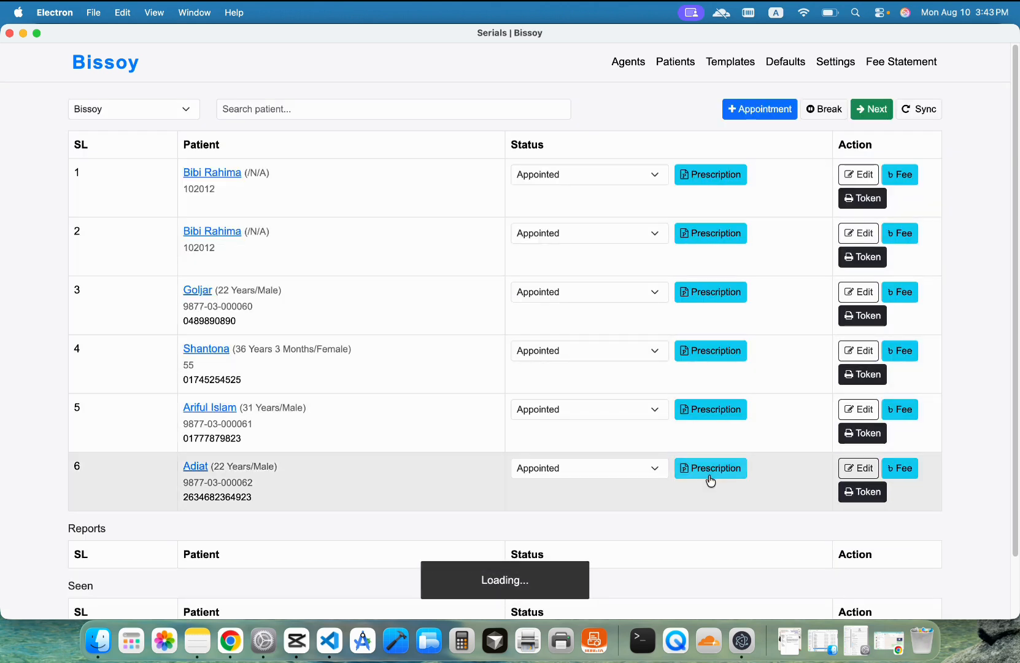
left_click(707, 470)
left_click(957, 341)
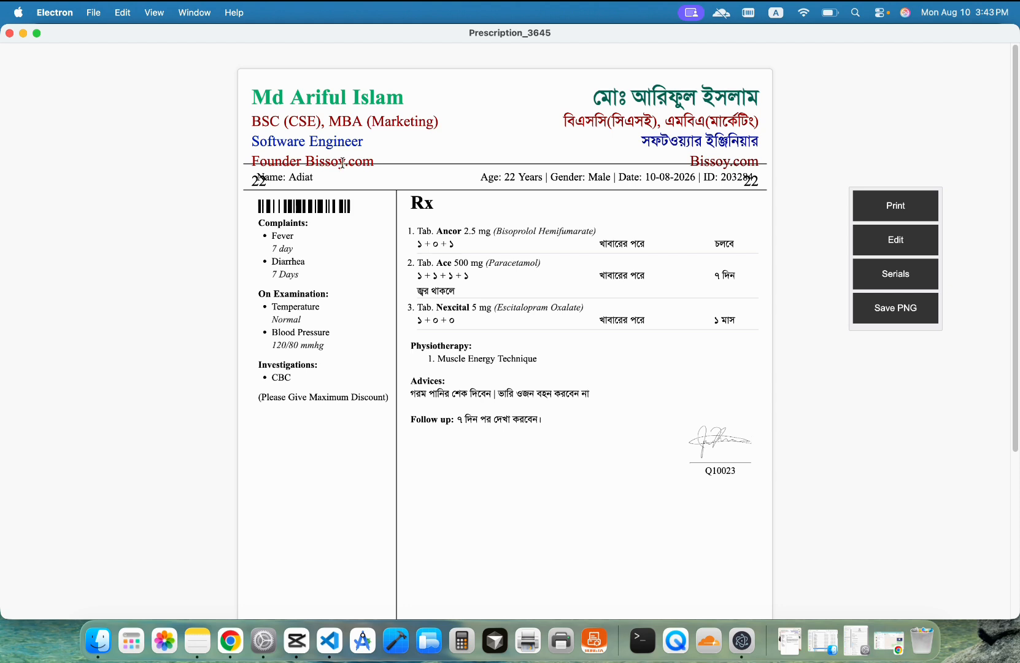
left_click_drag(325, 163, 429, 175)
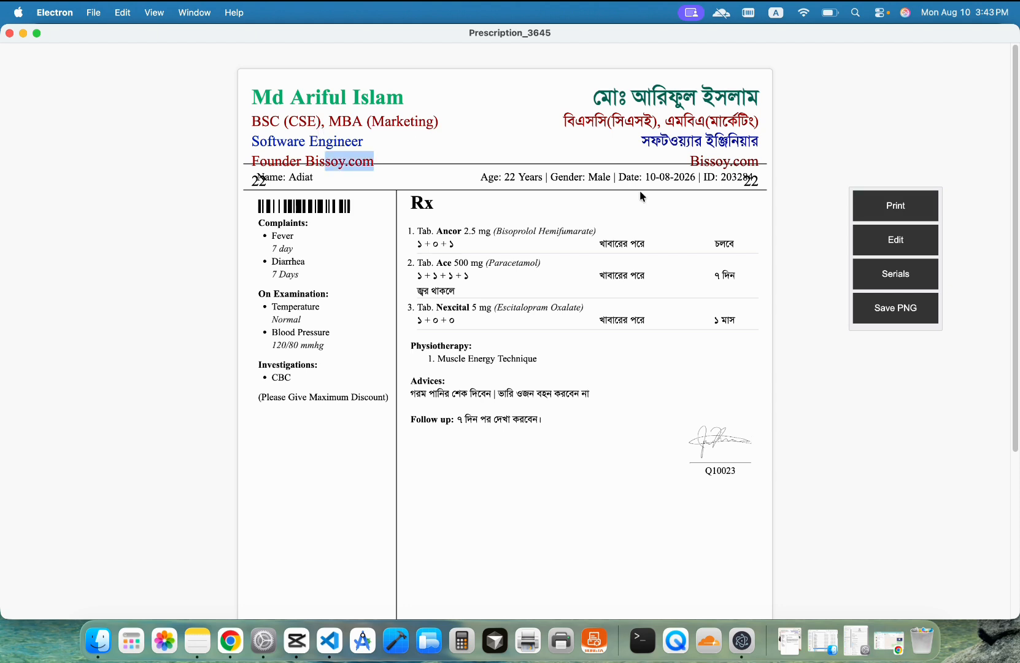
left_click(896, 274)
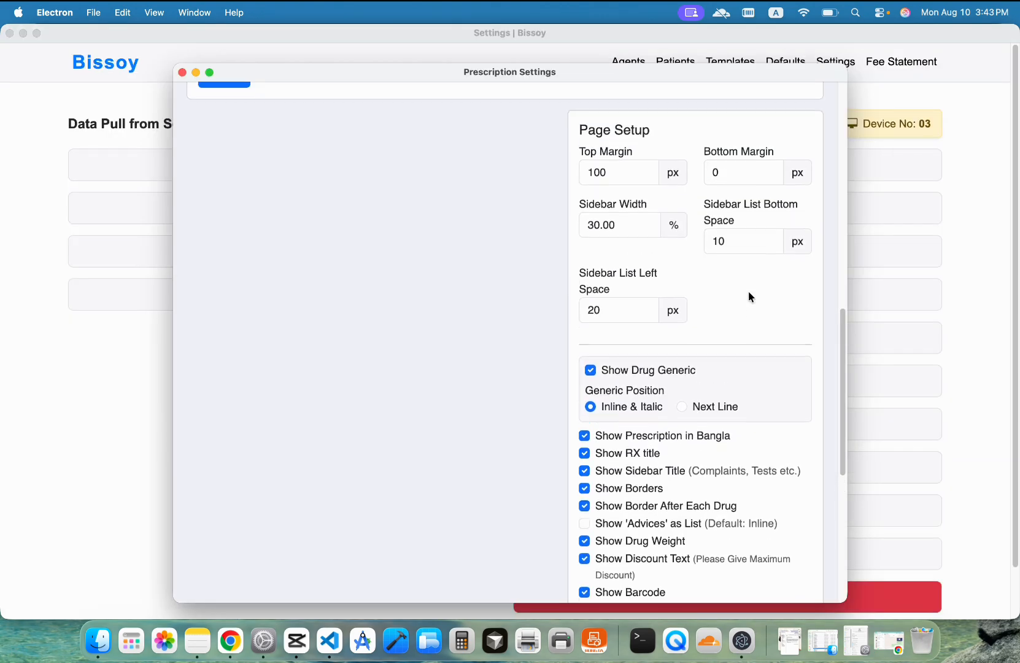
scroll(748, 291, "up", 5)
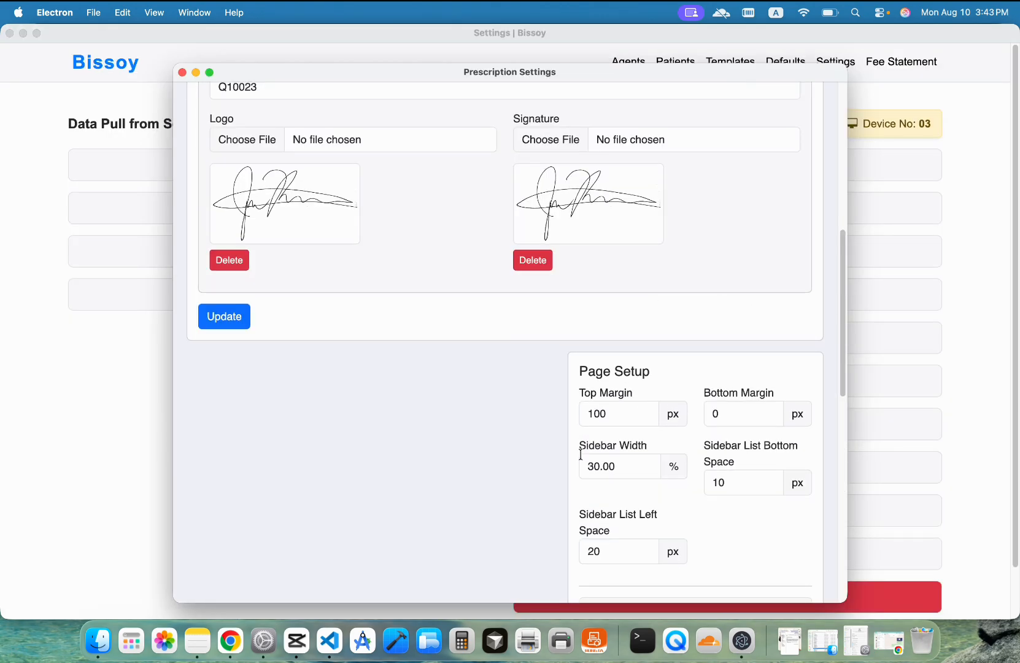
Step: Change the Page Setup top margin from 100 back to 180 px
left_click(595, 412)
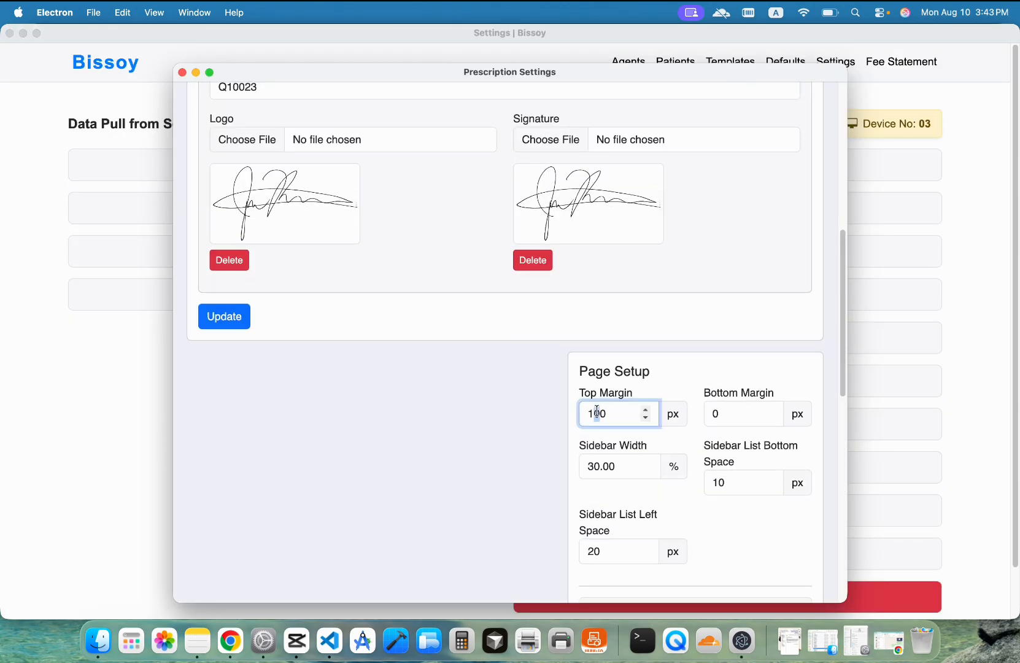
type("8")
scroll(642, 387, "down", 3)
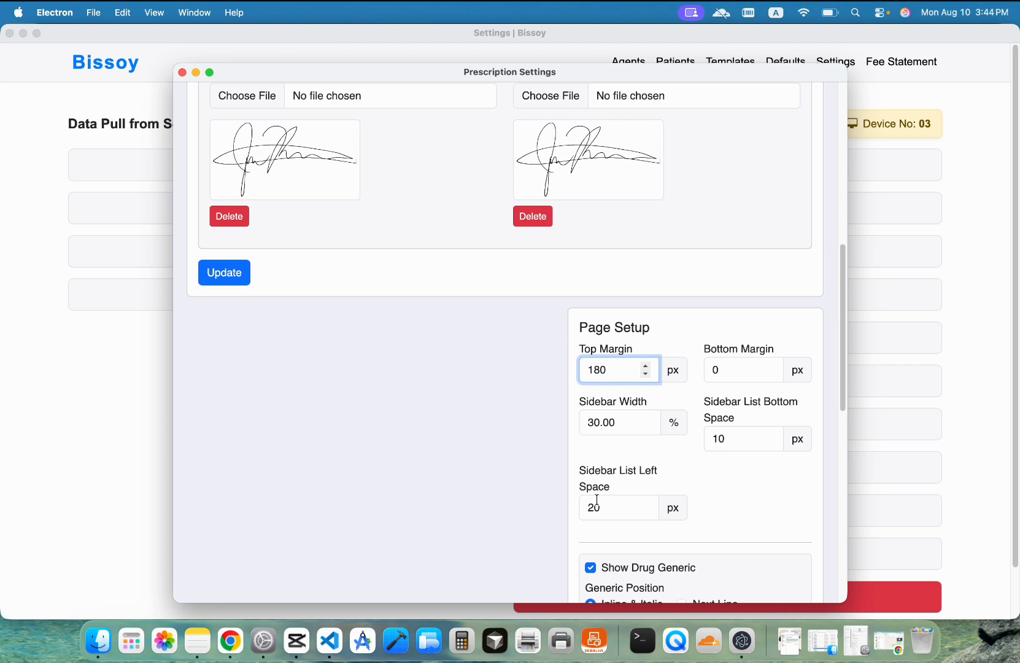
left_click(596, 506)
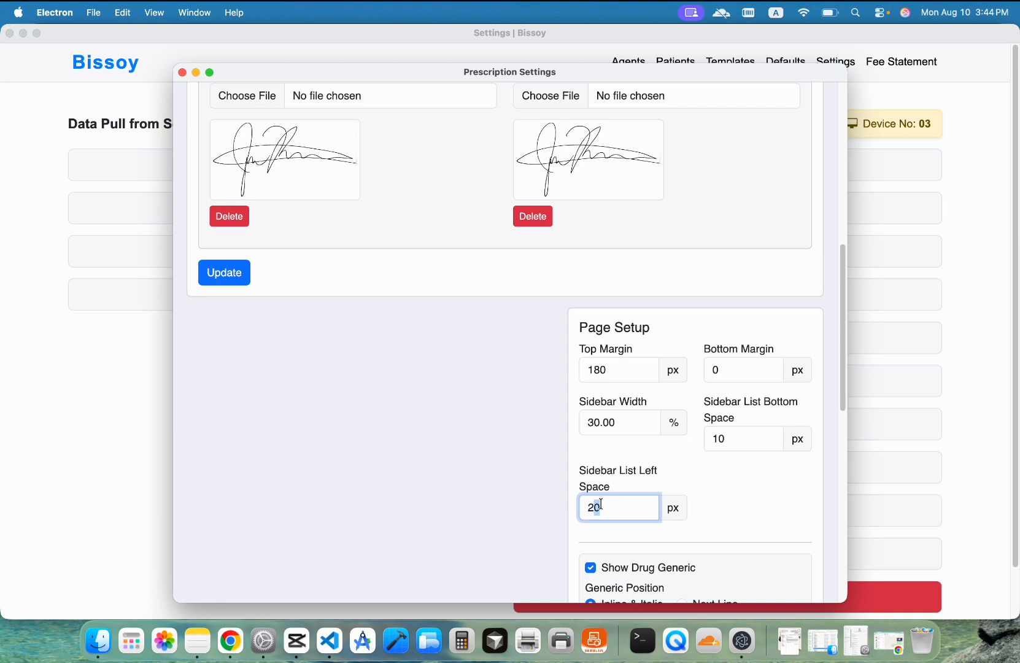
scroll(678, 425, "down", 3)
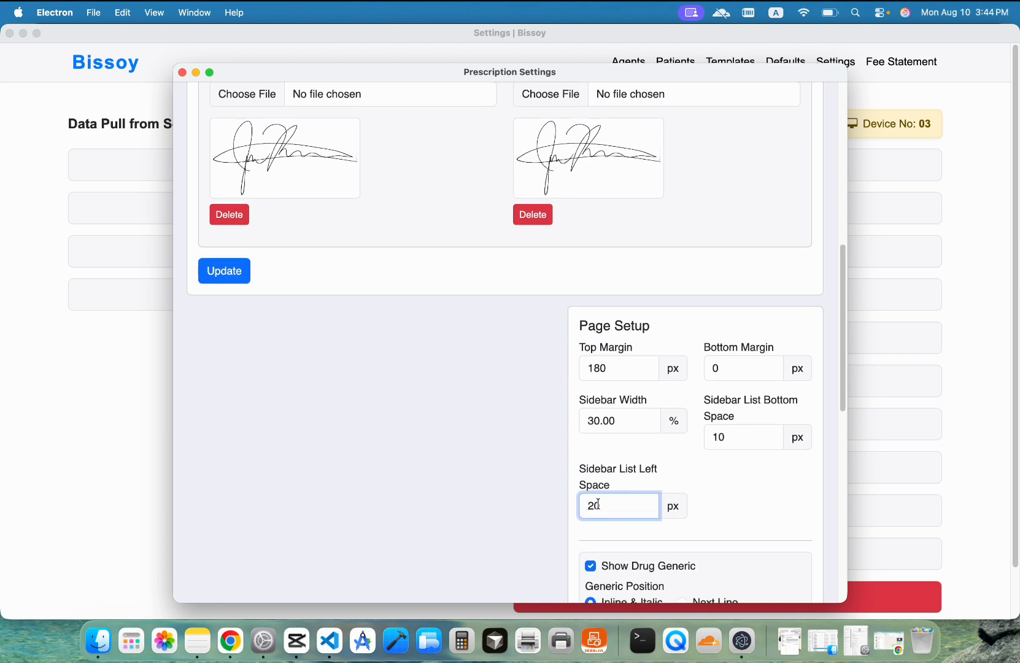
scroll(681, 431, "down", 8)
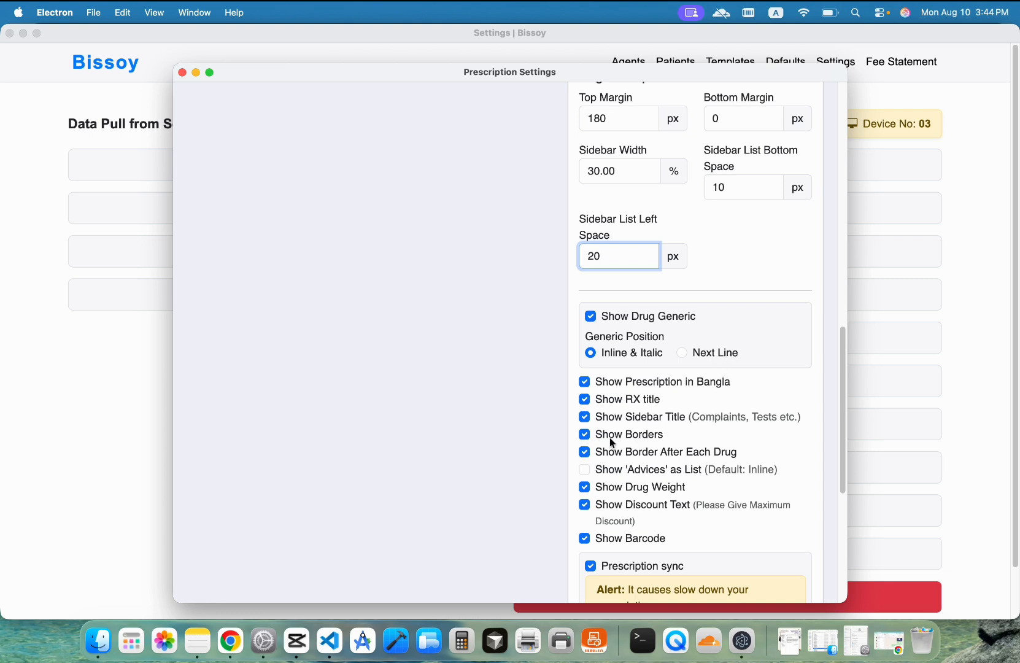
scroll(625, 441, "down", 2)
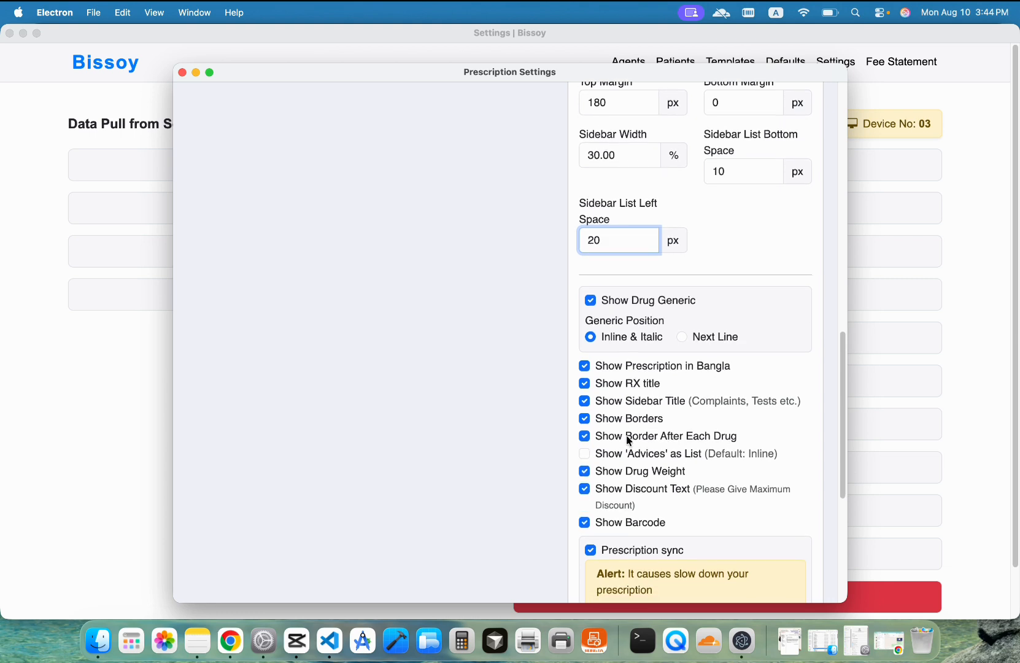
scroll(629, 441, "down", 5)
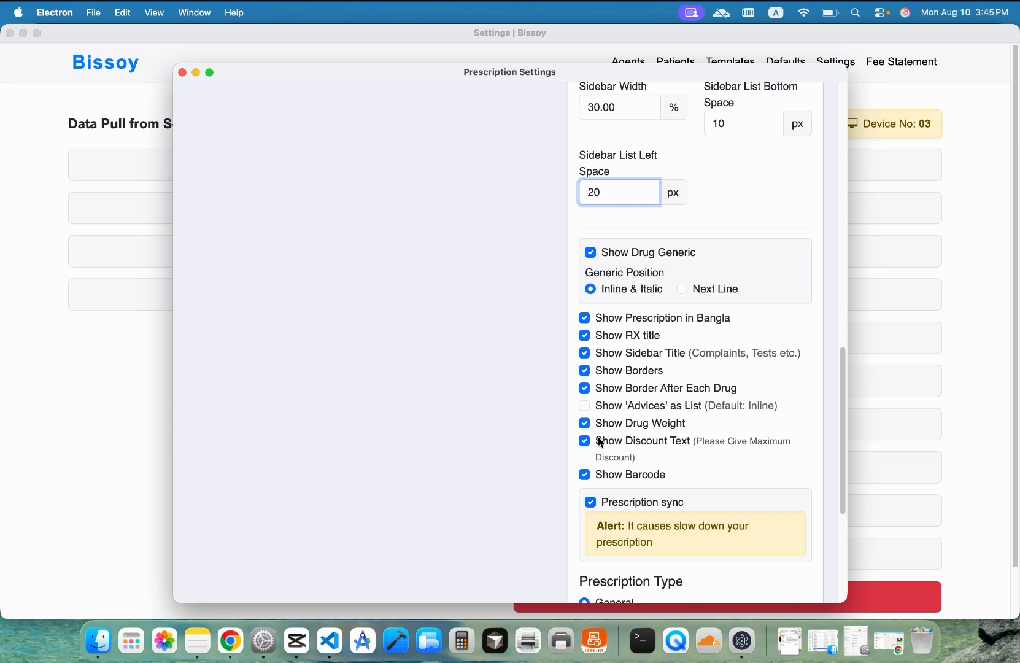
scroll(639, 442, "down", 1)
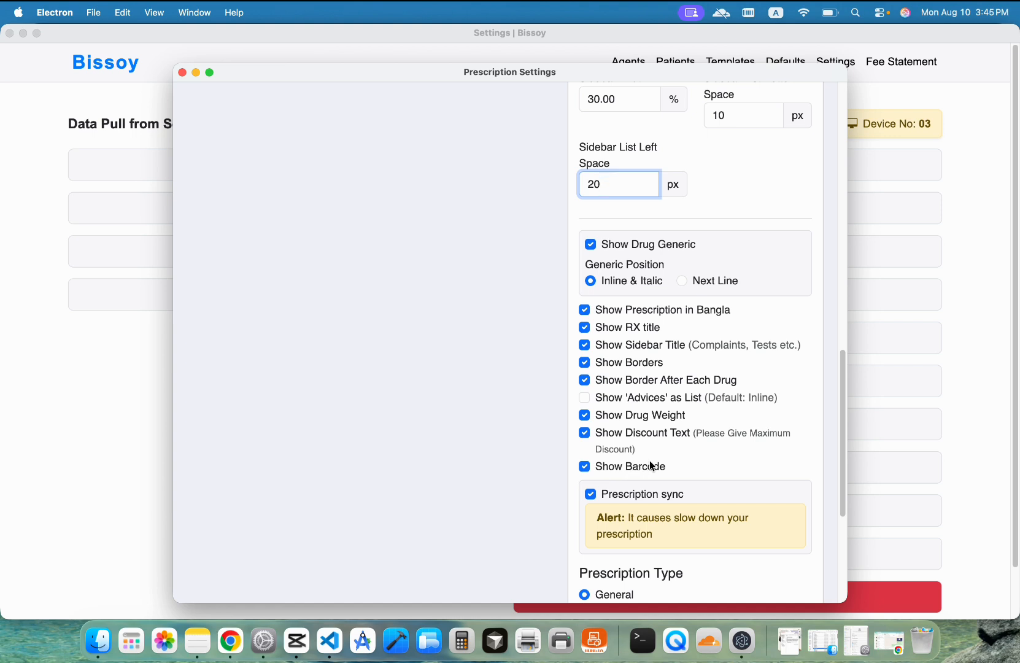
scroll(653, 466, "down", 5)
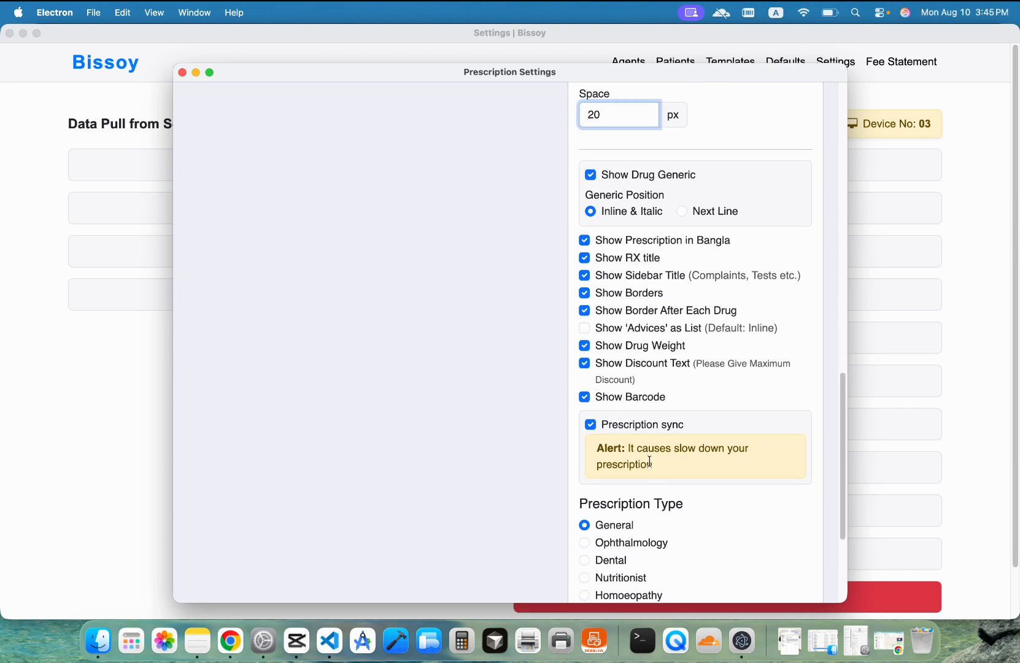
scroll(650, 461, "down", 4)
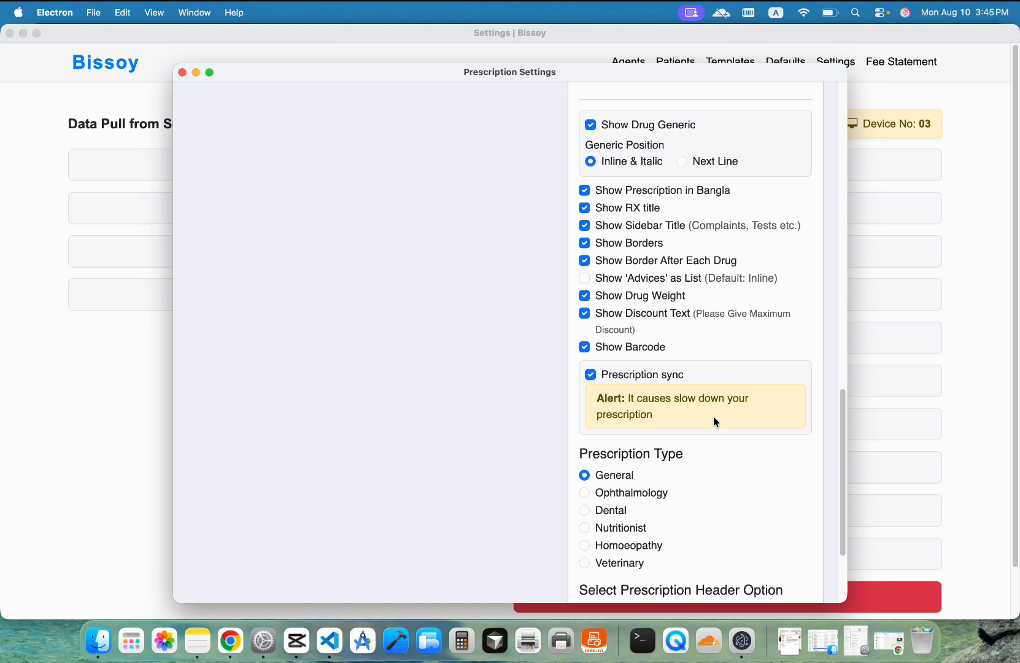
scroll(729, 424, "down", 3)
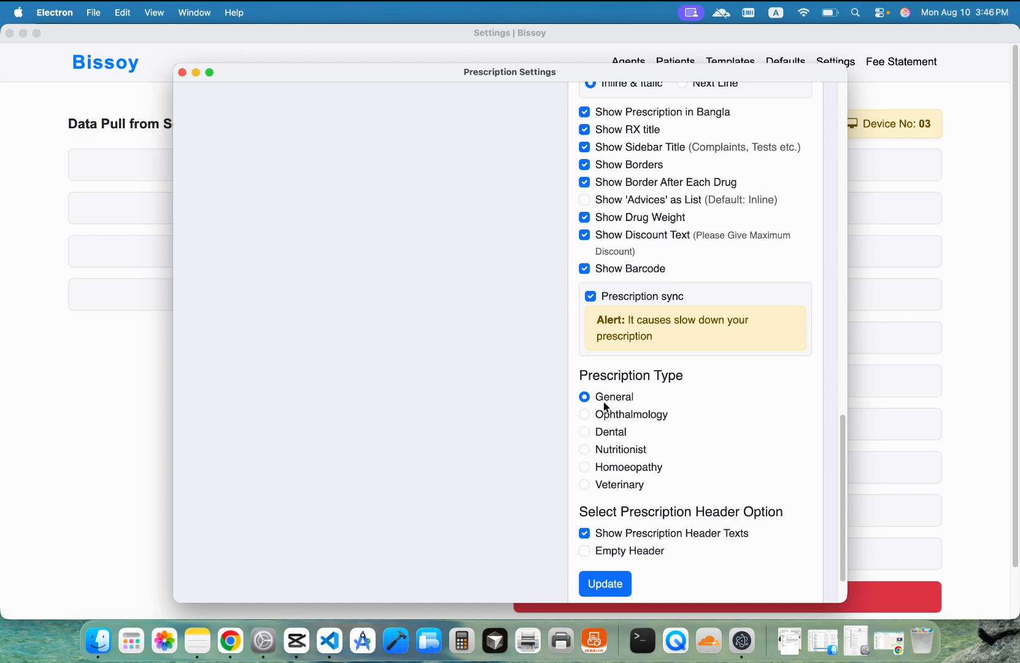
scroll(498, 238, "up", 16)
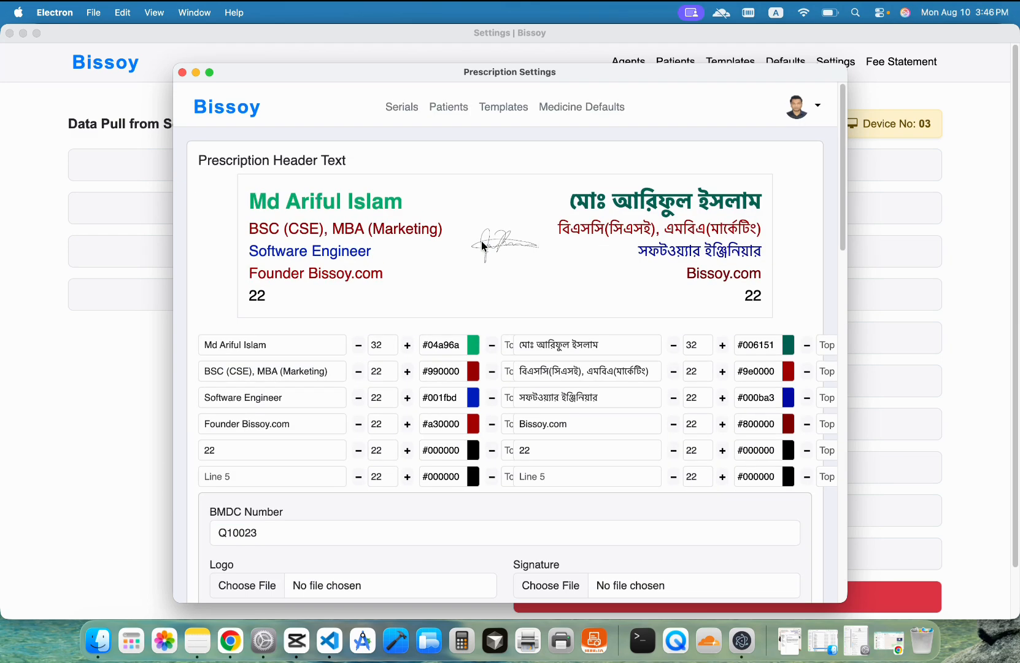
Step: Highlight the header text block in the prescription preview
mouse_move(265, 204)
left_mouse_down()
mouse_move(761, 257)
mouse_move(739, 299)
left_mouse_up()
scroll(739, 299, "down", 15)
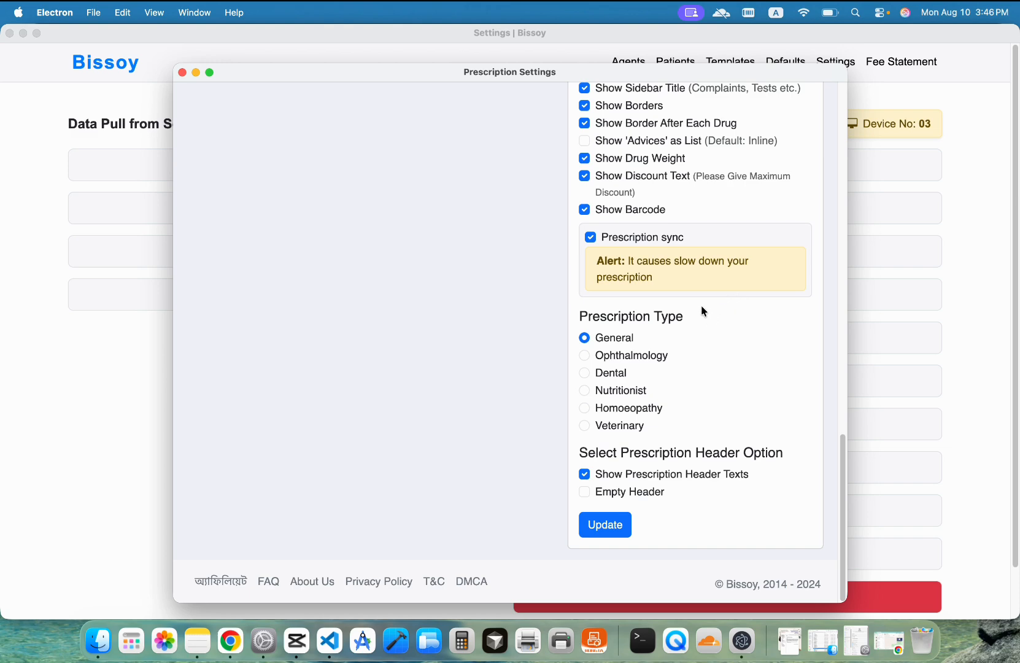
scroll(702, 310, "up", 15)
left_click(270, 199)
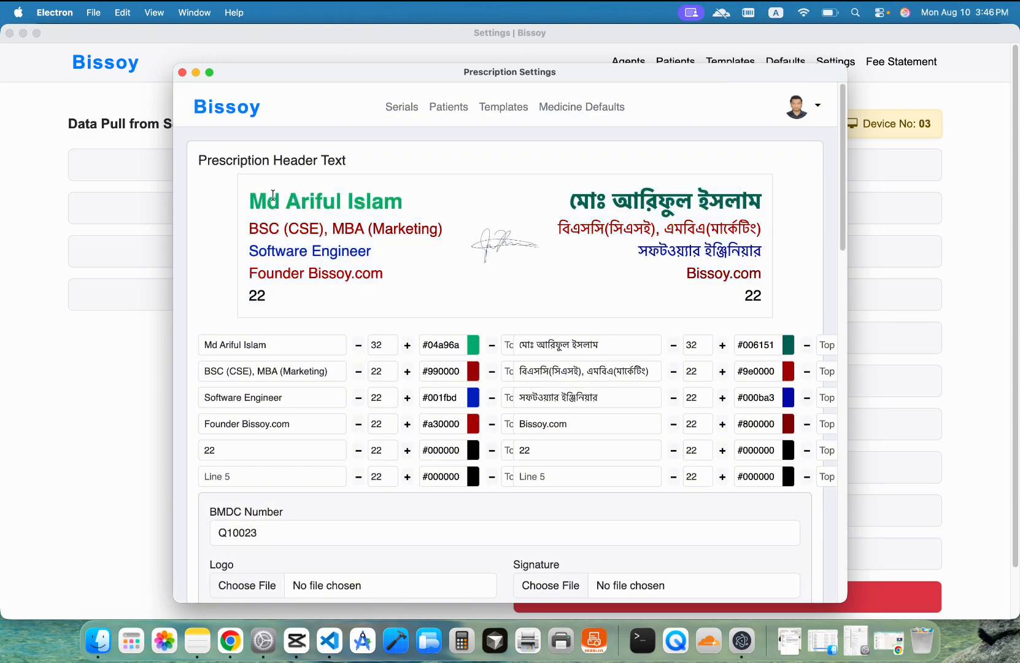
left_click_drag(265, 199, 709, 265)
scroll(693, 245, "down", 15)
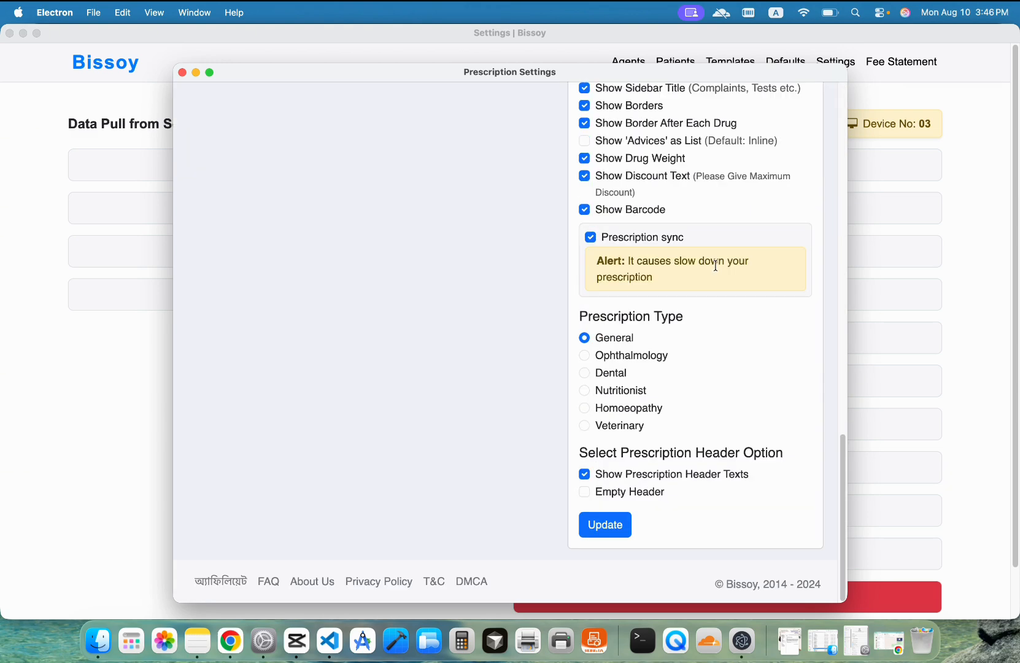
Step: Choose Empty Header instead of header texts, update, and close Prescription Settings
left_click(624, 492)
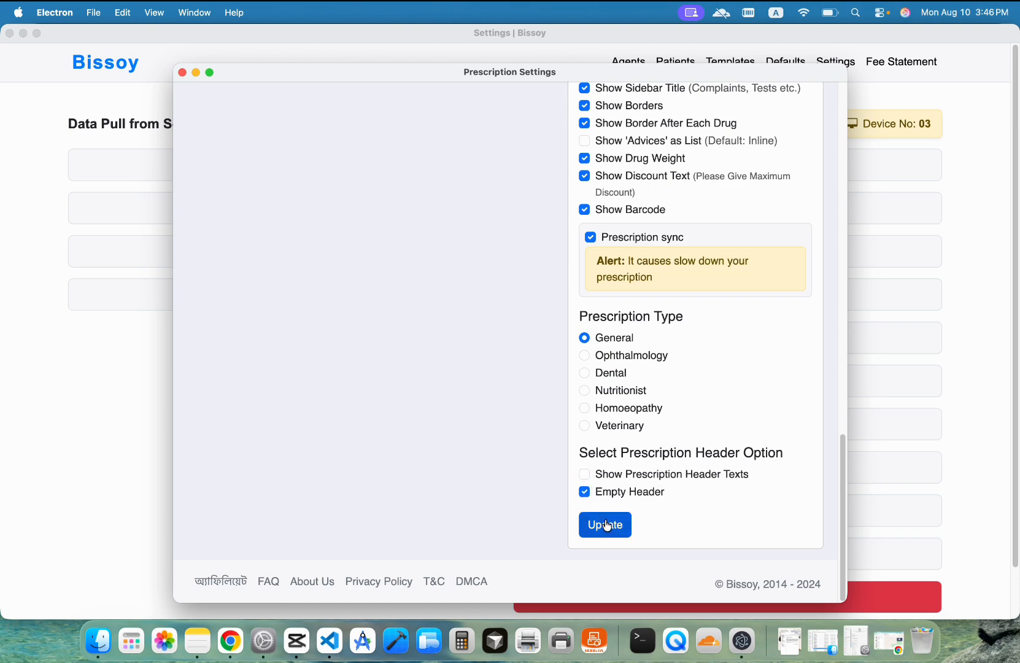
left_click(608, 526)
scroll(497, 307, "down", 10)
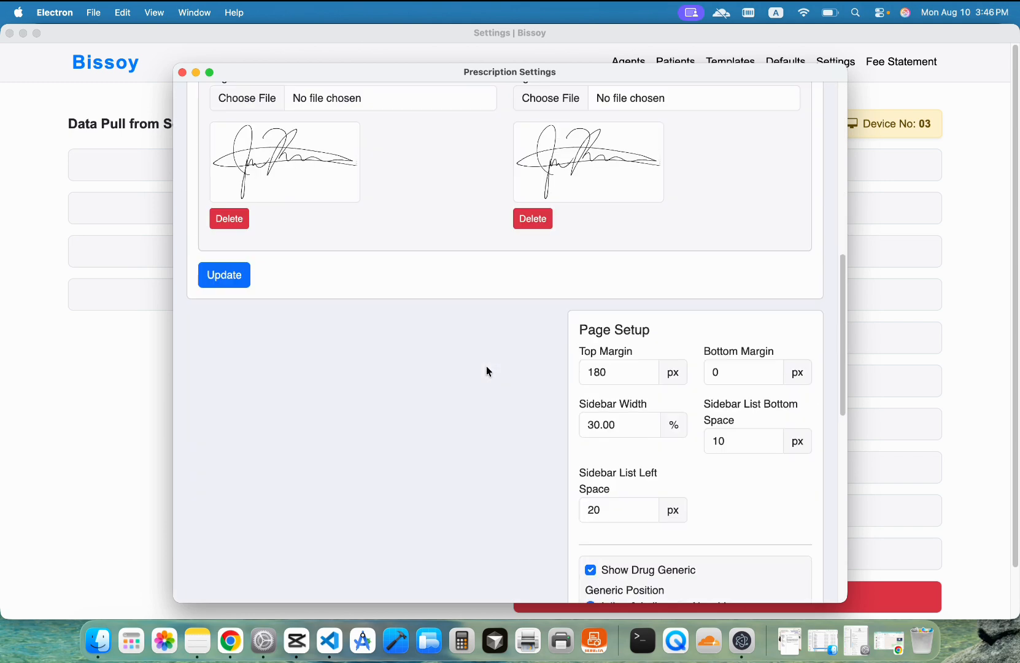
scroll(489, 372, "up", 7)
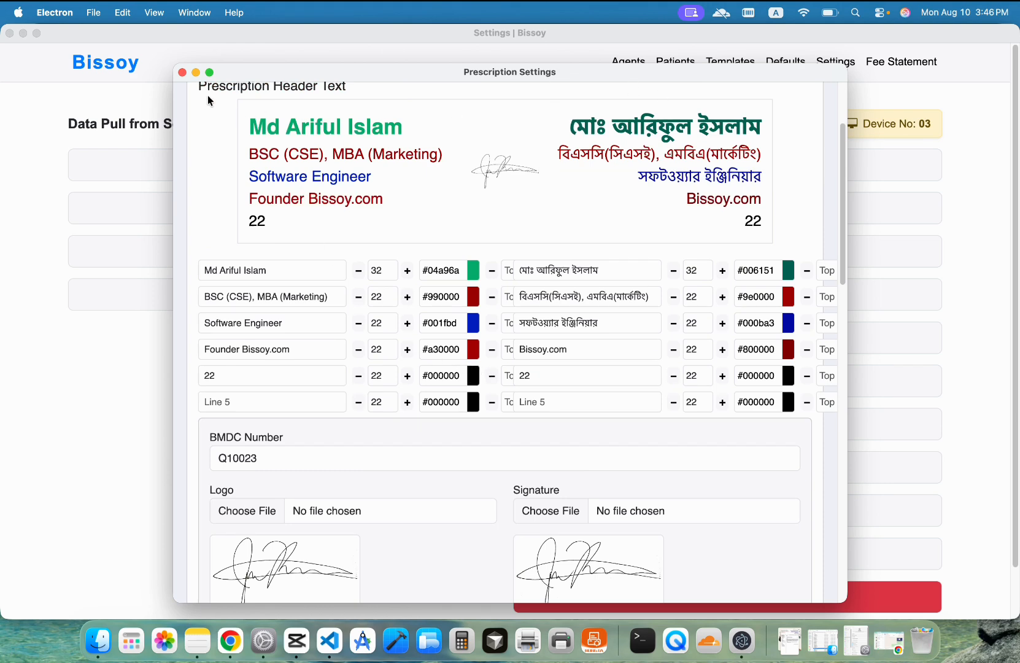
left_click(182, 72)
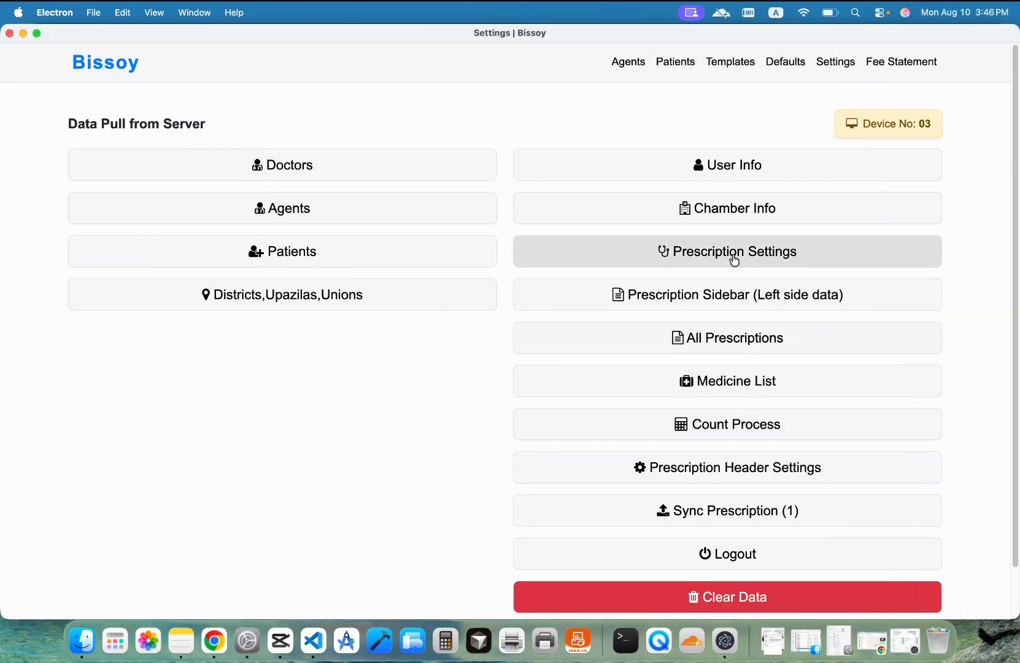
Step: Fetch prescription settings, sync the prescription and medicine list, then print-preview patient 6's prescription
left_click(735, 258)
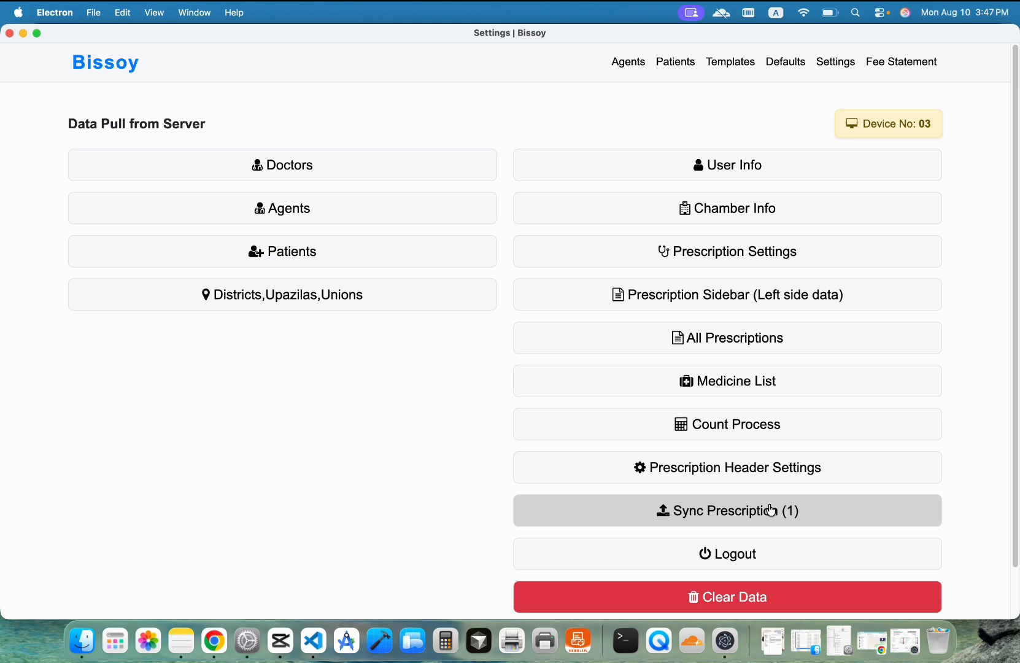
left_click(736, 521)
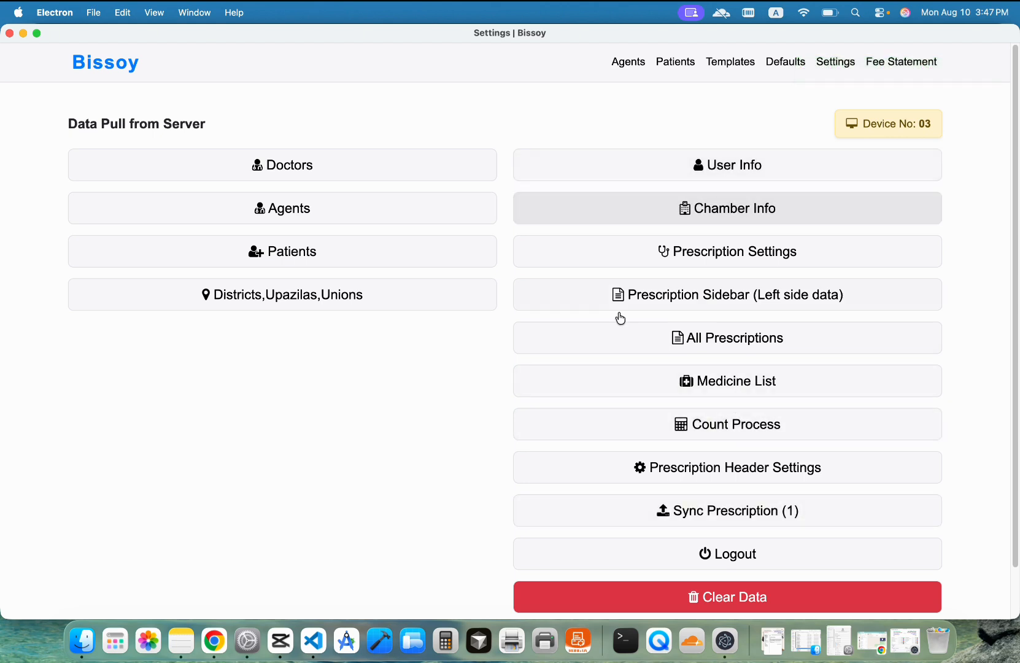
left_click(747, 384)
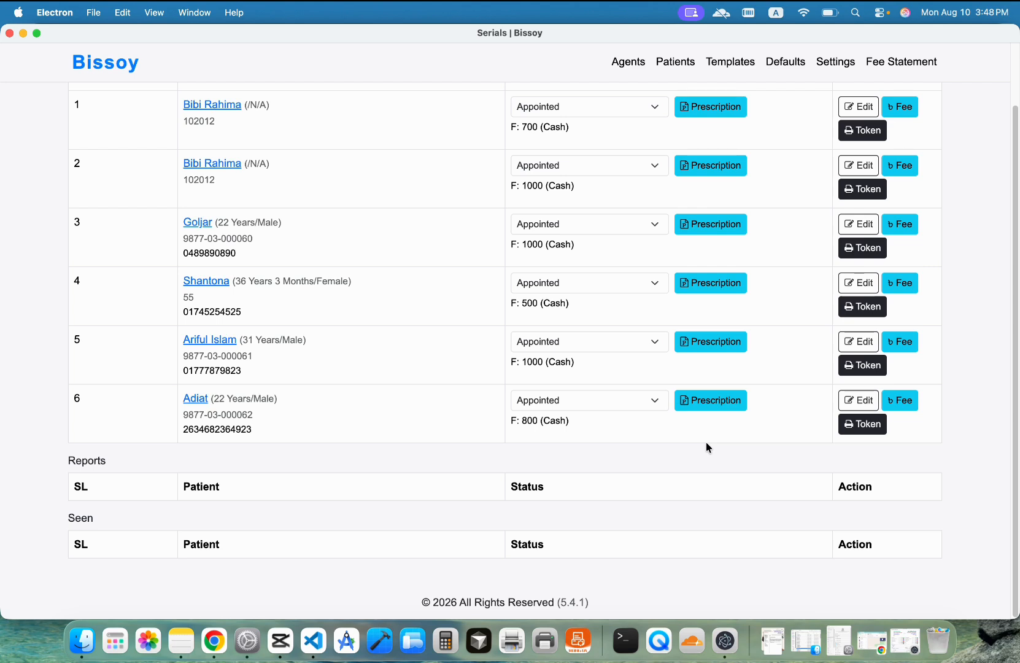
left_click(712, 405)
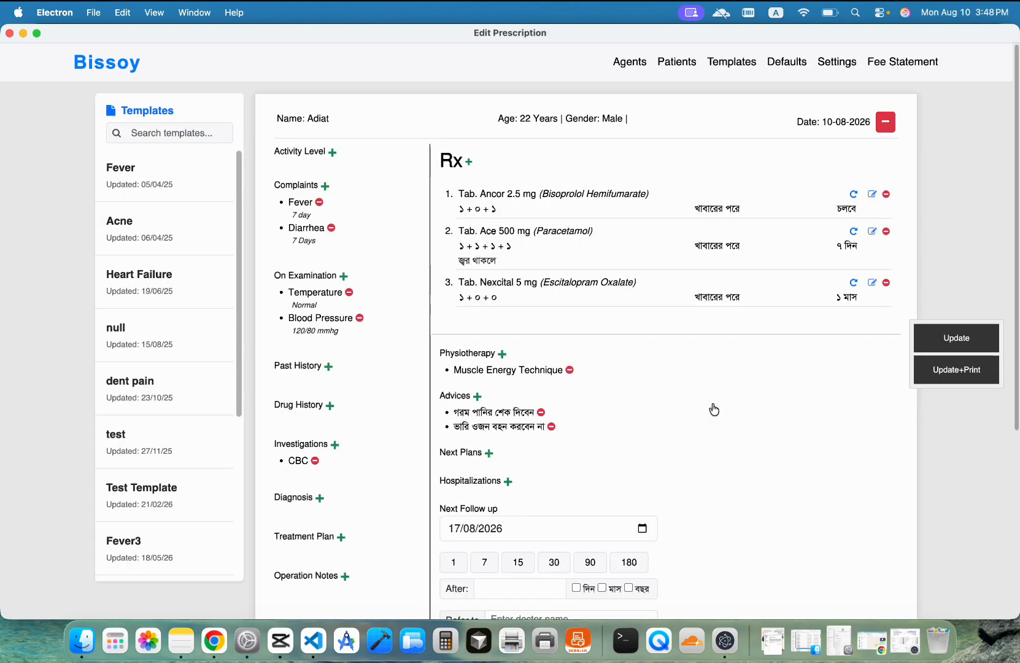
left_click(975, 349)
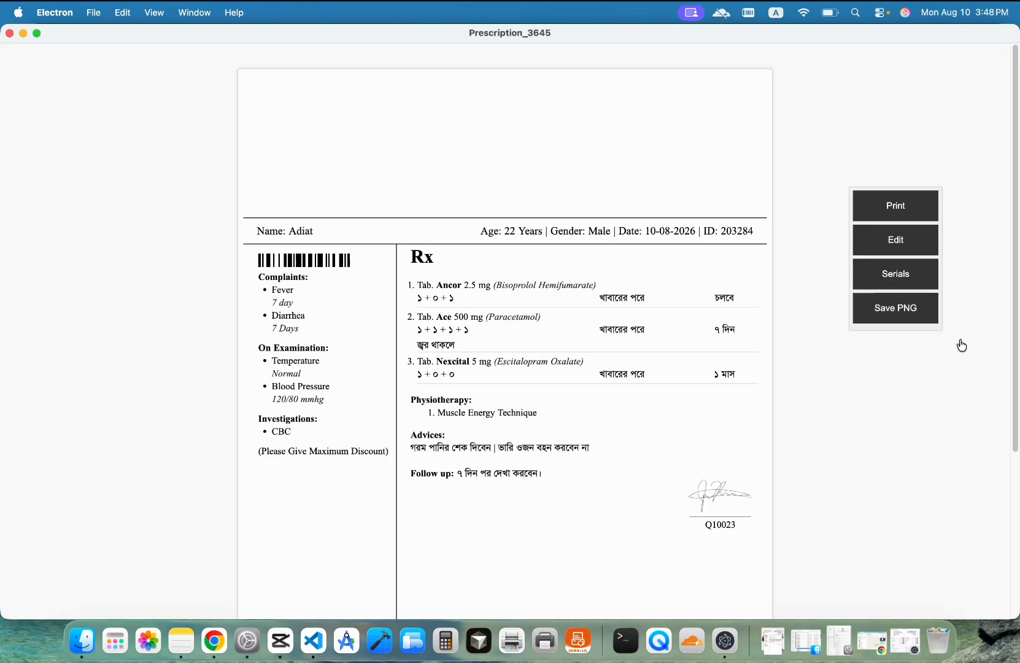